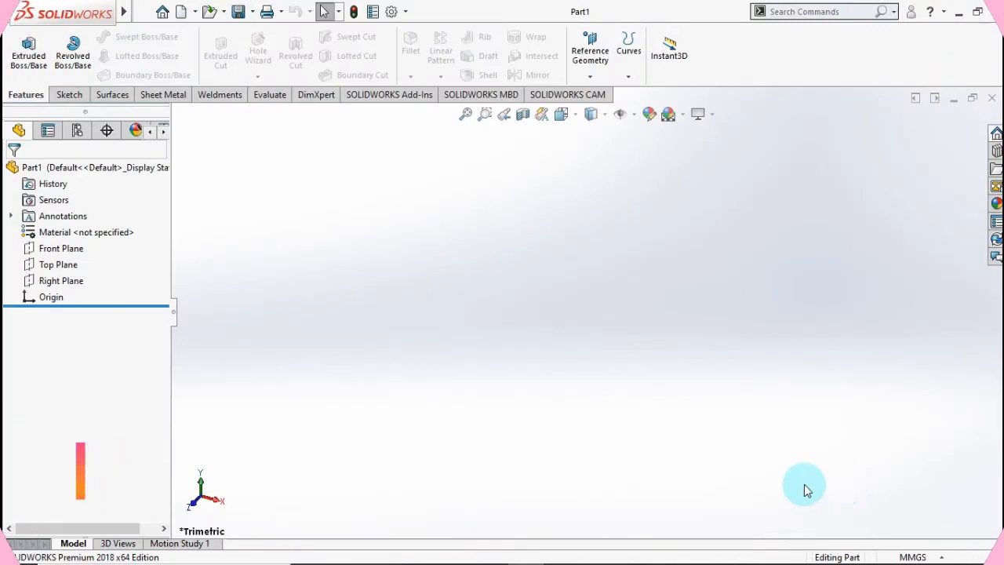
# Step: Start a new sketch on the Right Plane
pyautogui.moveTo(301, 372)
pyautogui.mouseDown()
pyautogui.moveTo(355, 450)
pyautogui.moveTo(373, 455)
pyautogui.mouseUp()
pyautogui.click(55, 280)
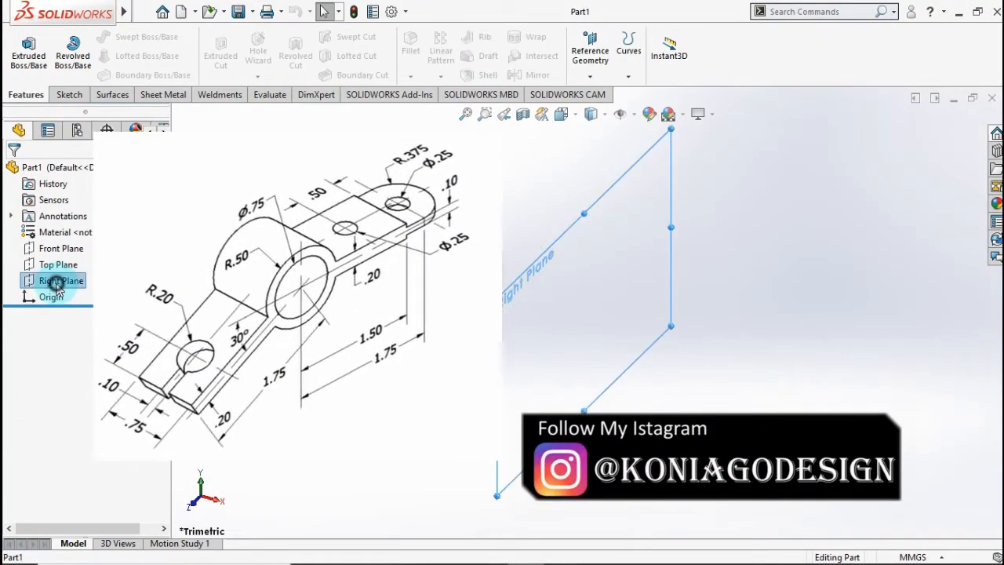
pyautogui.click(71, 259)
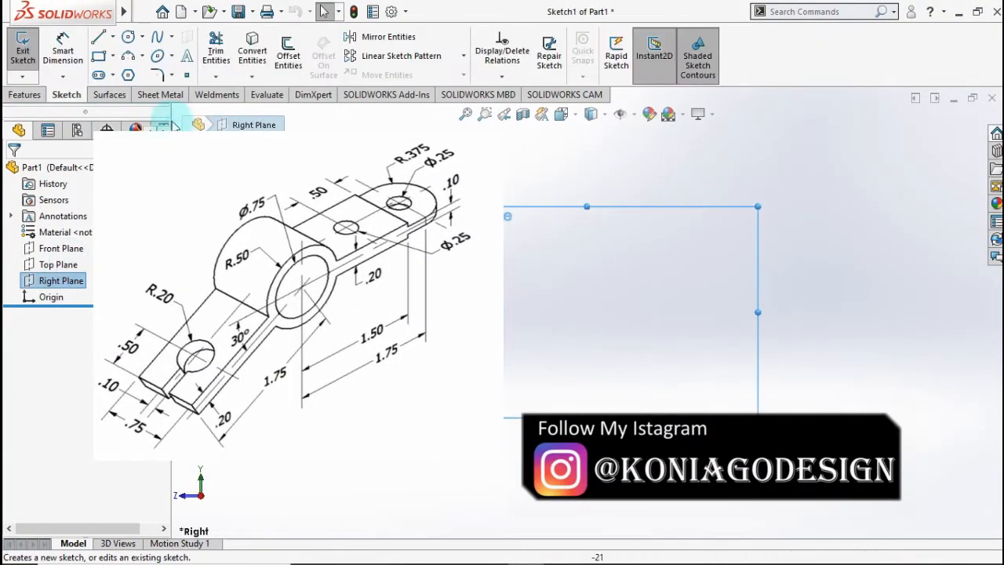
# Step: Draw two centerlines from the origin, one horizontal to the right and one sloping down to the left
pyautogui.click(113, 37)
pyautogui.click(133, 73)
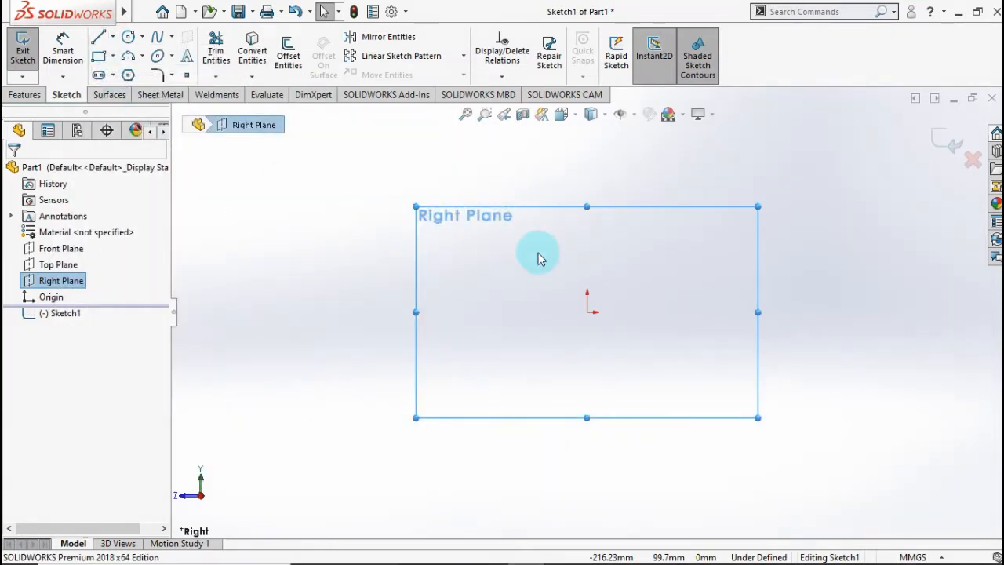
pyautogui.click(587, 311)
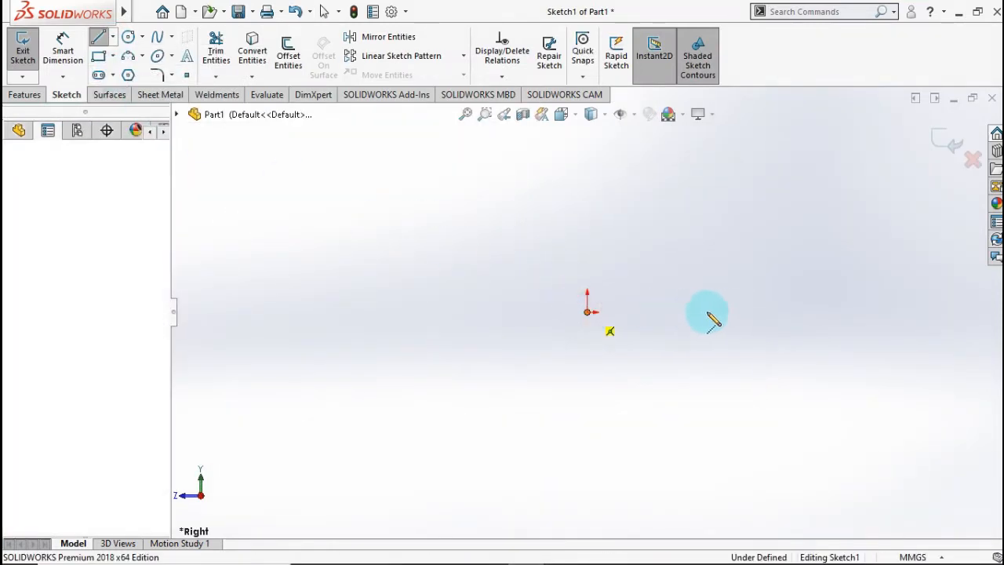
pyautogui.click(824, 312)
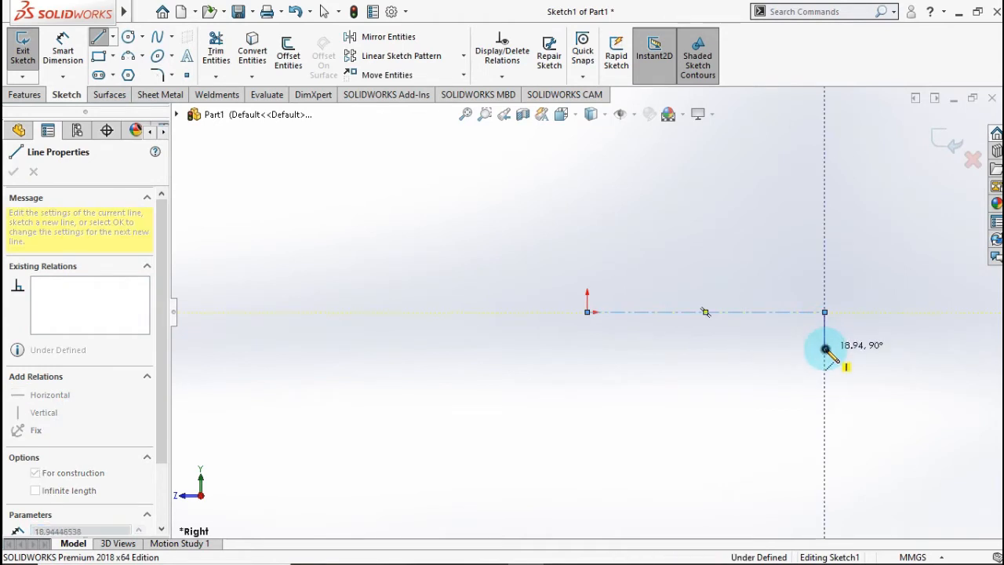
pyautogui.press('Escape')
pyautogui.click(586, 312)
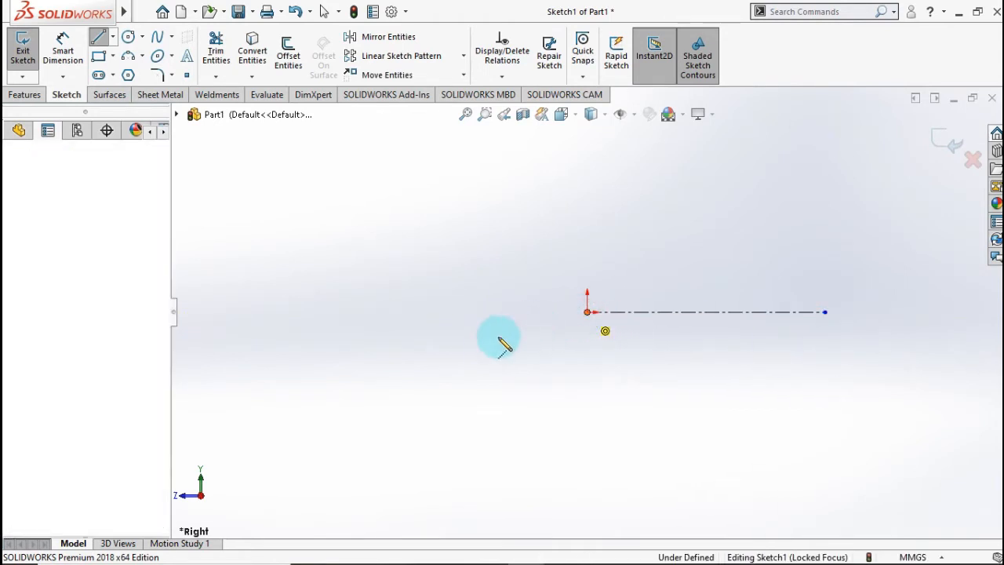
pyautogui.click(413, 372)
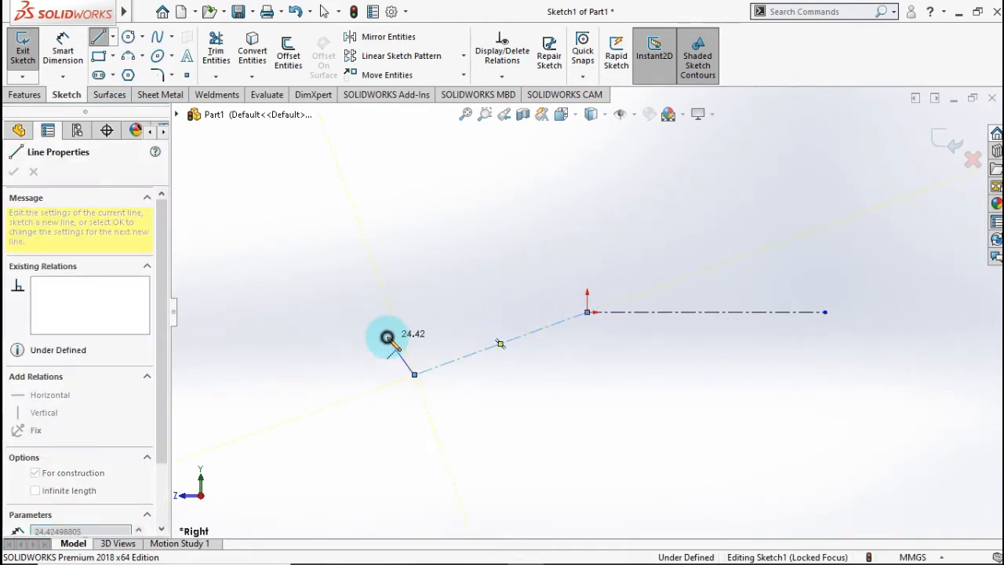
pyautogui.press('Escape')
# Step: Draw two concentric circles centred on the origin, with radii of about 24 mm and 38.8 mm
pyautogui.scroll(-1, 672, 287)
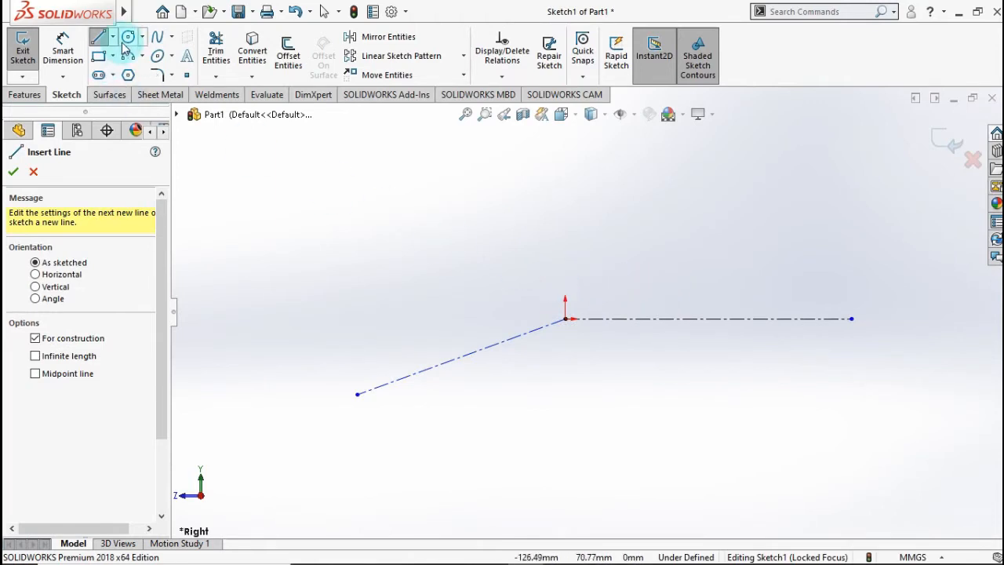
pyautogui.click(124, 43)
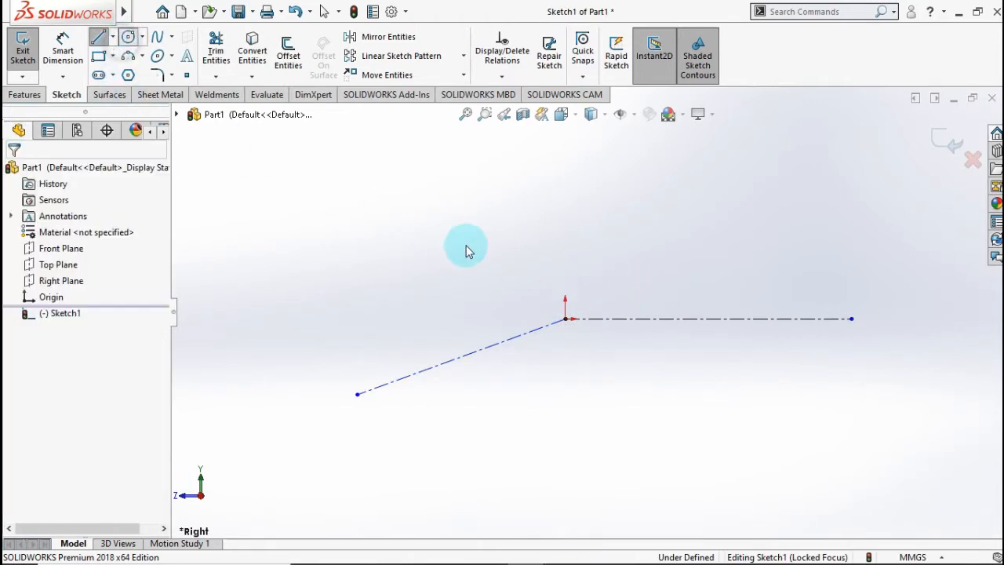
pyautogui.click(565, 318)
pyautogui.click(605, 281)
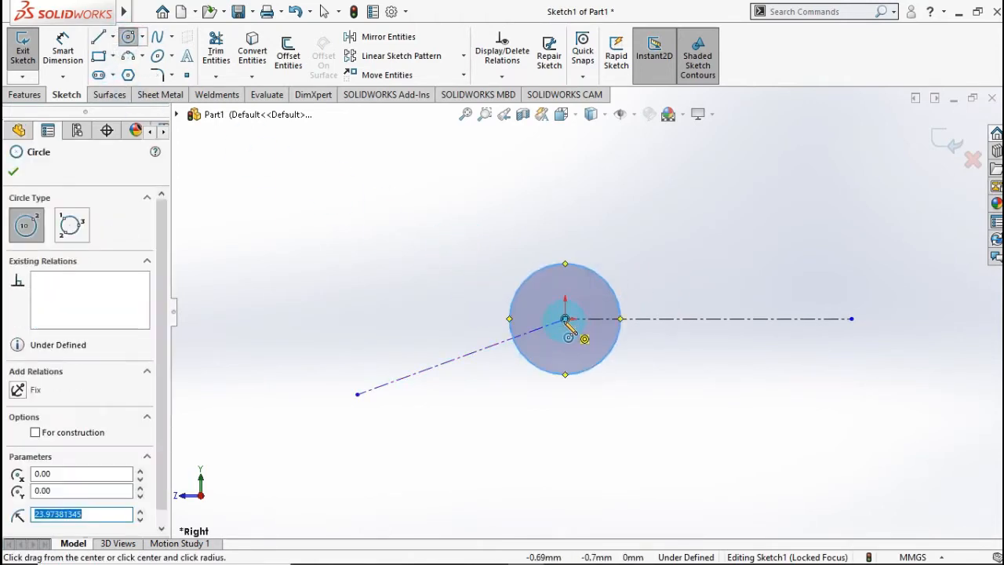
pyautogui.click(565, 318)
pyautogui.click(627, 256)
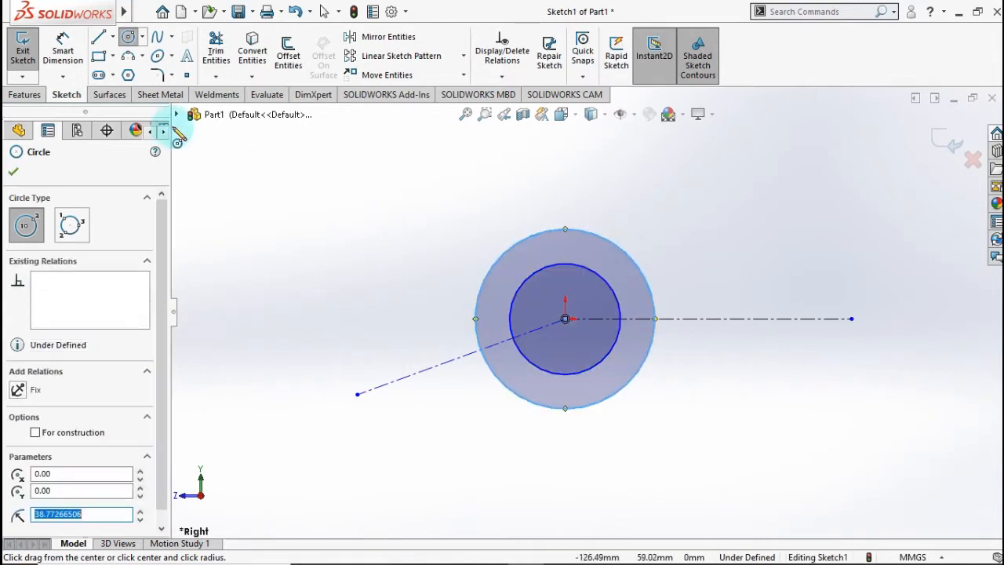
# Step: Dimension the outer circle's diameter to 0.75 mm
pyautogui.click(62, 49)
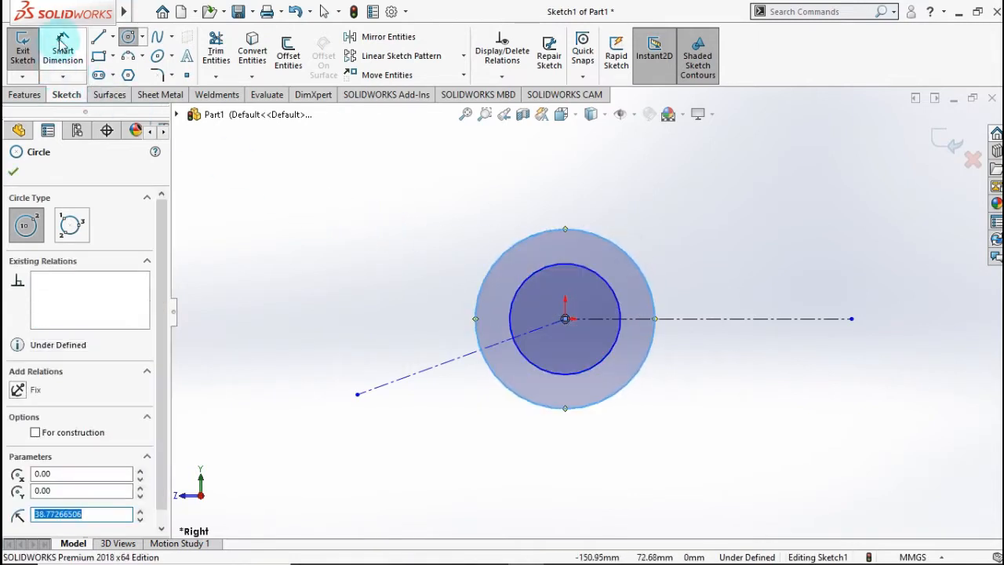
pyautogui.click(563, 229)
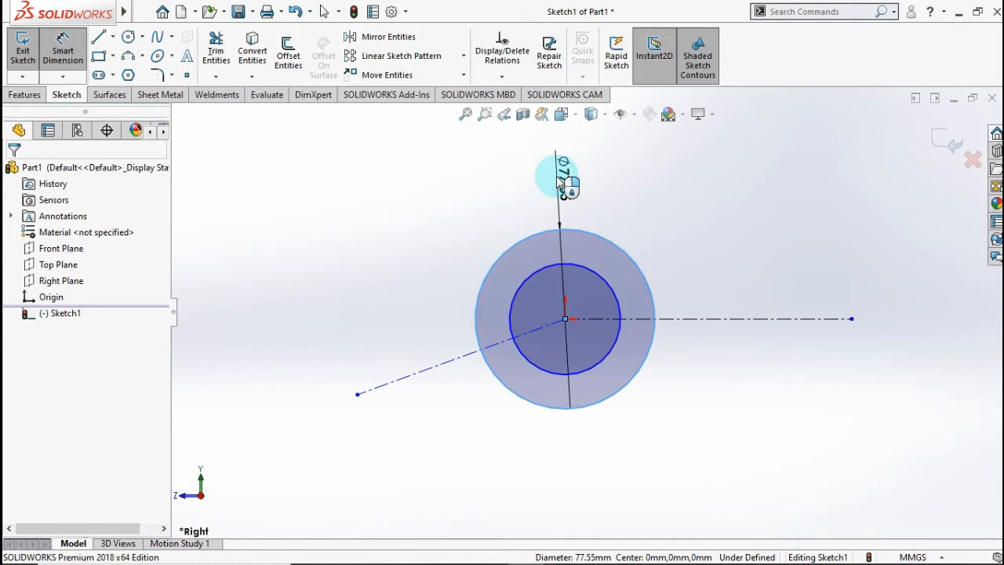
pyautogui.click(551, 184)
pyautogui.write('0.75')
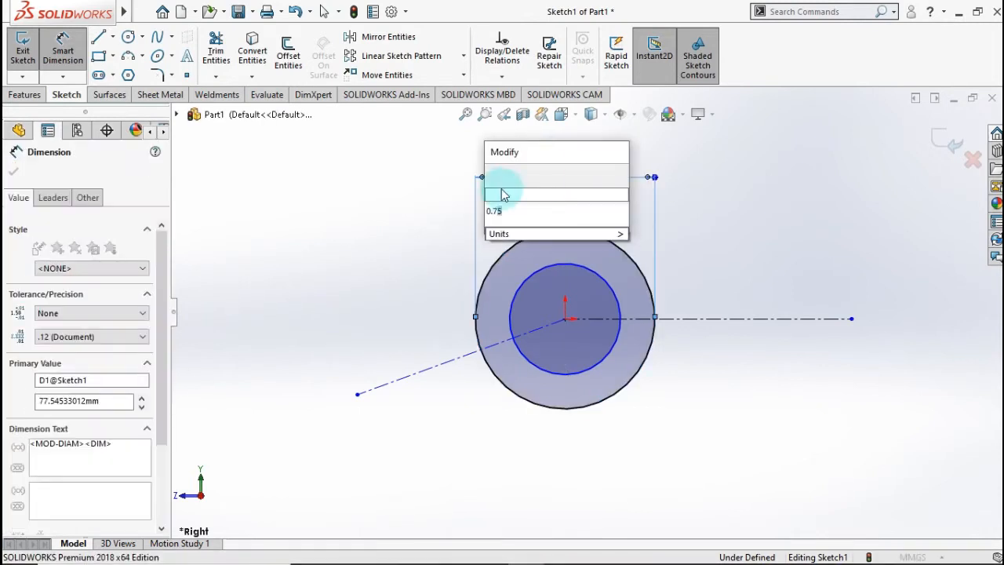
pyautogui.click(494, 175)
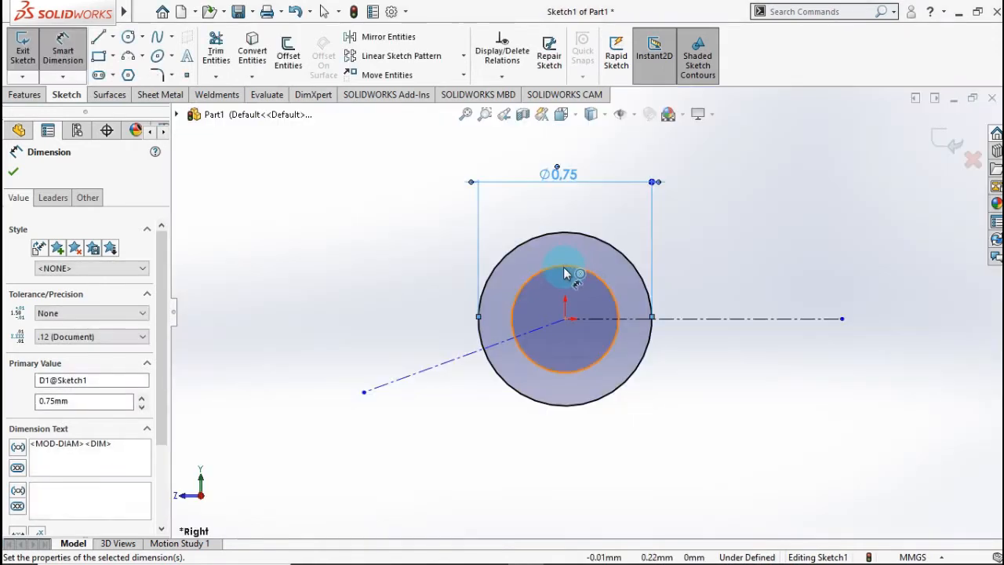
# Step: Dimension the inner circle's diameter to 0.5 mm
pyautogui.click(560, 233)
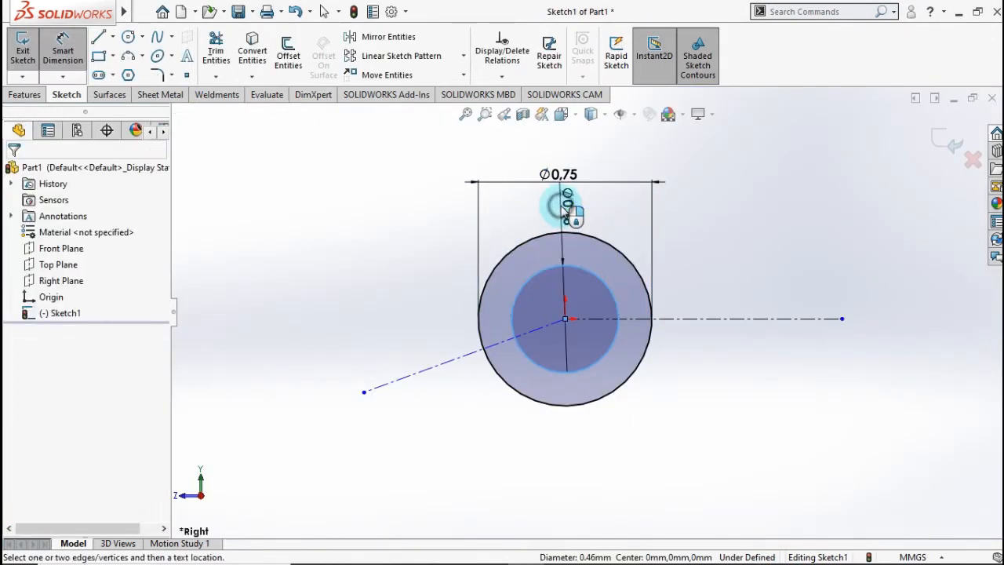
pyautogui.click(559, 213)
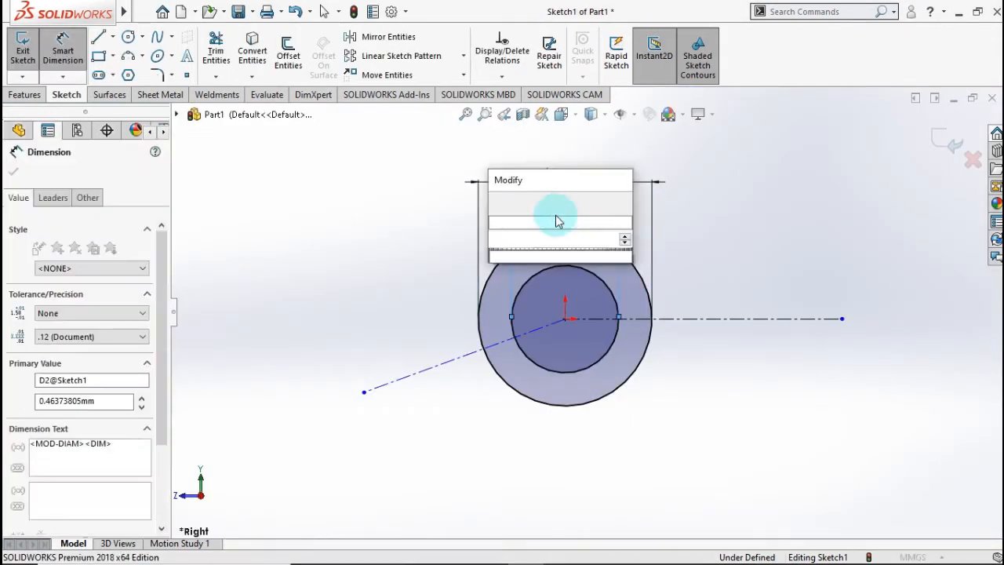
pyautogui.write('0.5')
pyautogui.click(497, 202)
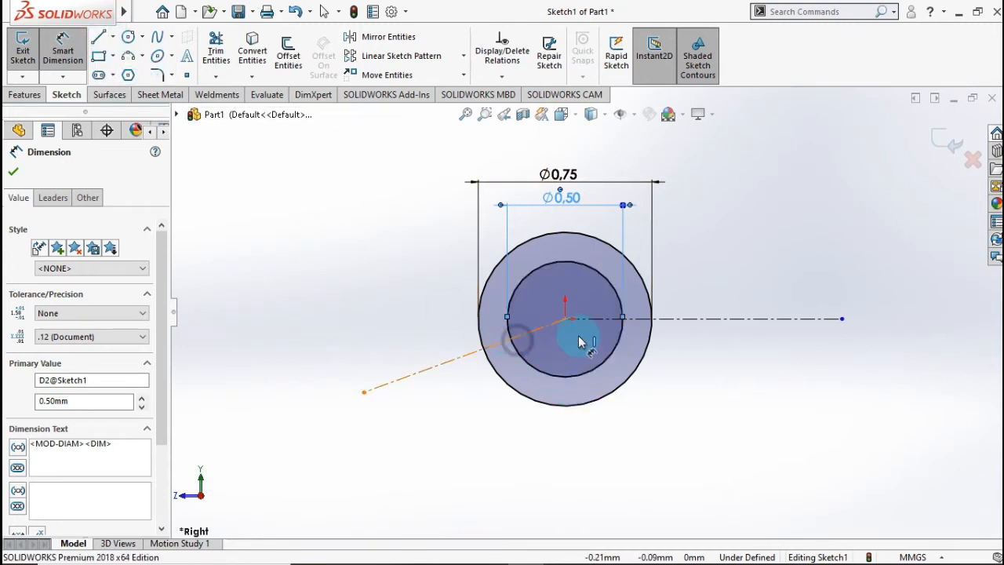
# Step: Dimension the lower angle between the sloping and horizontal centerlines to 150°
pyautogui.click(604, 319)
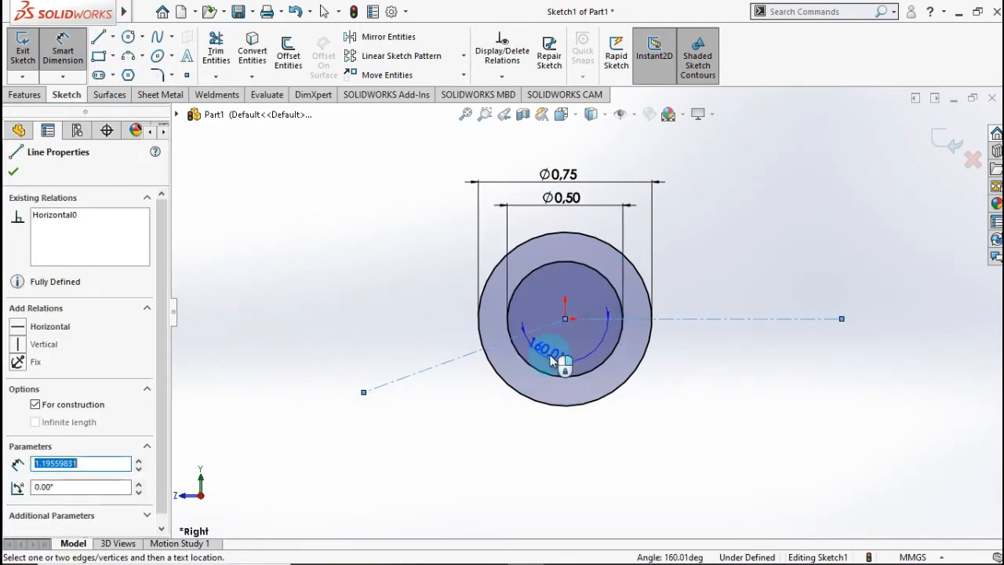
pyautogui.click(558, 359)
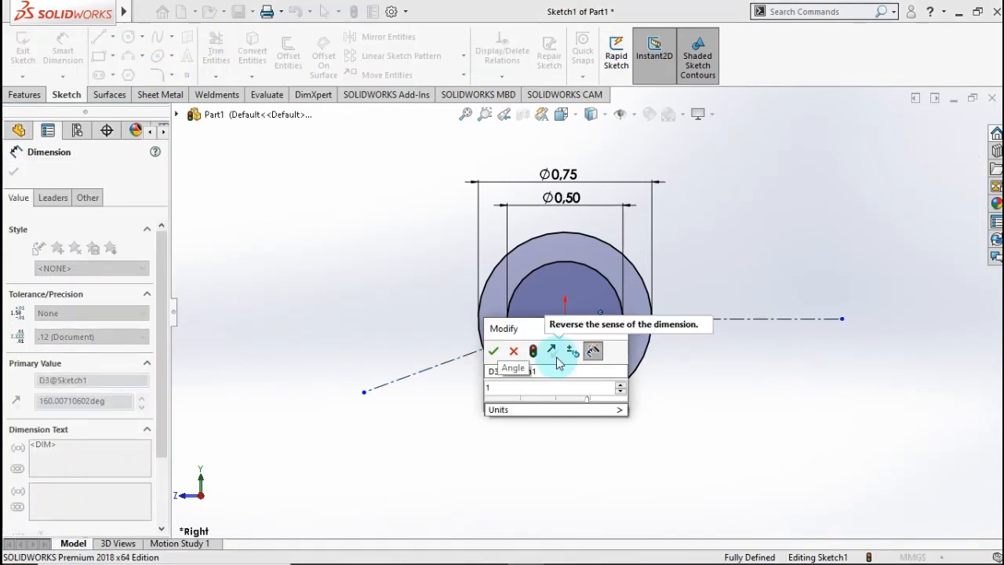
pyautogui.write('150')
pyautogui.click(493, 352)
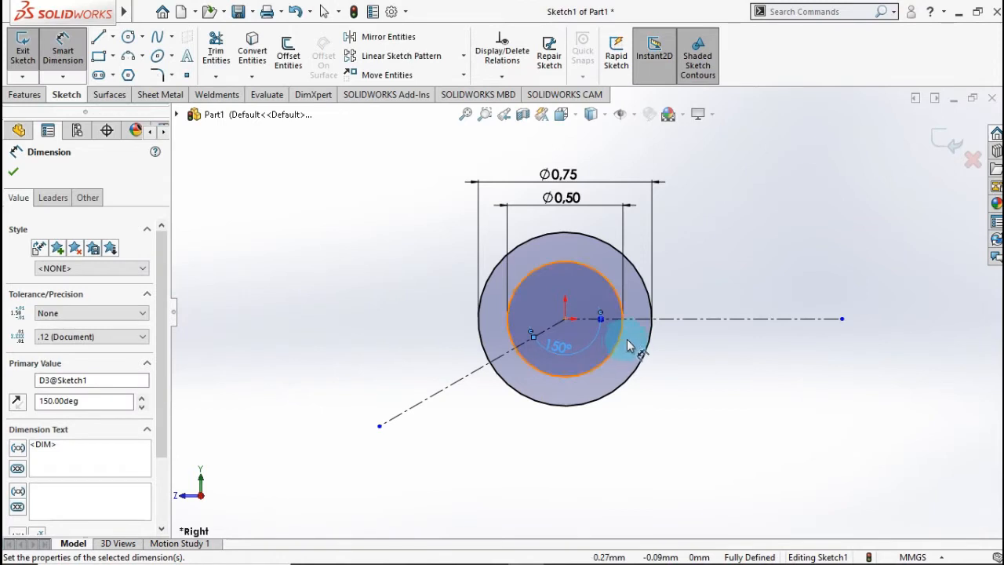
# Step: Draw an open stepped arm outline around the horizontal centerline, with both long edges starting inside the outer circle and a narrower tip at the far end
pyautogui.scroll(-2, 624, 342)
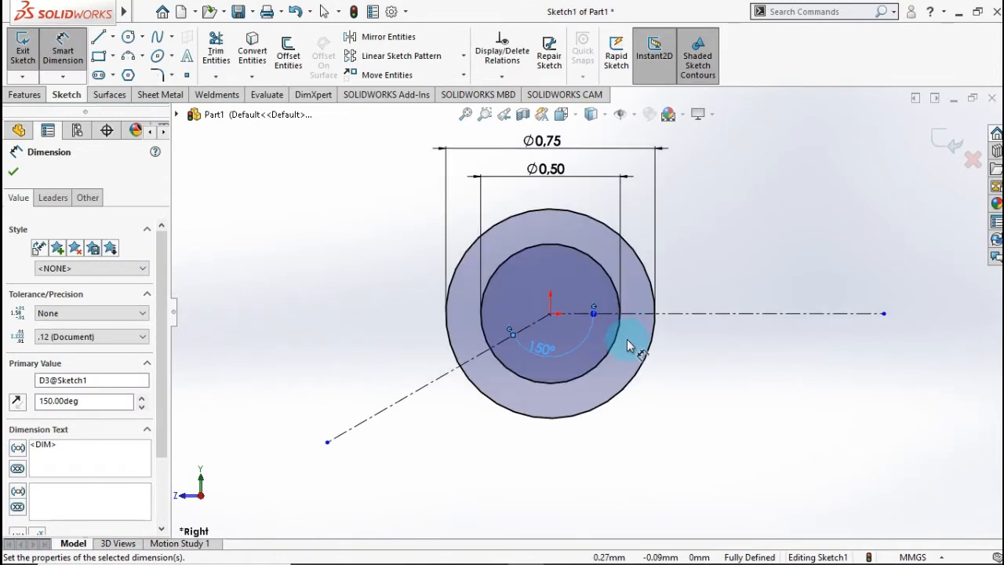
pyautogui.click(112, 38)
pyautogui.click(101, 56)
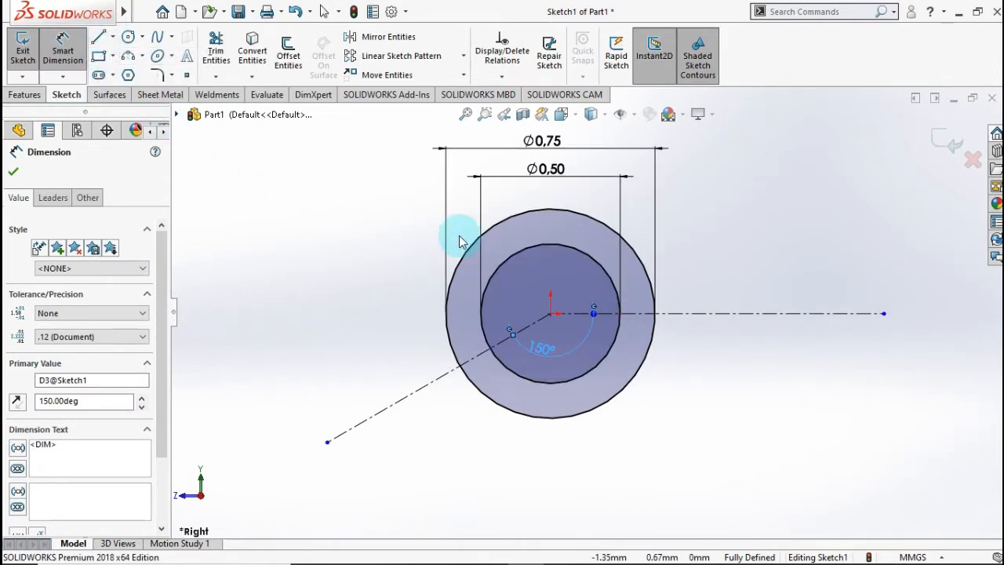
pyautogui.click(645, 295)
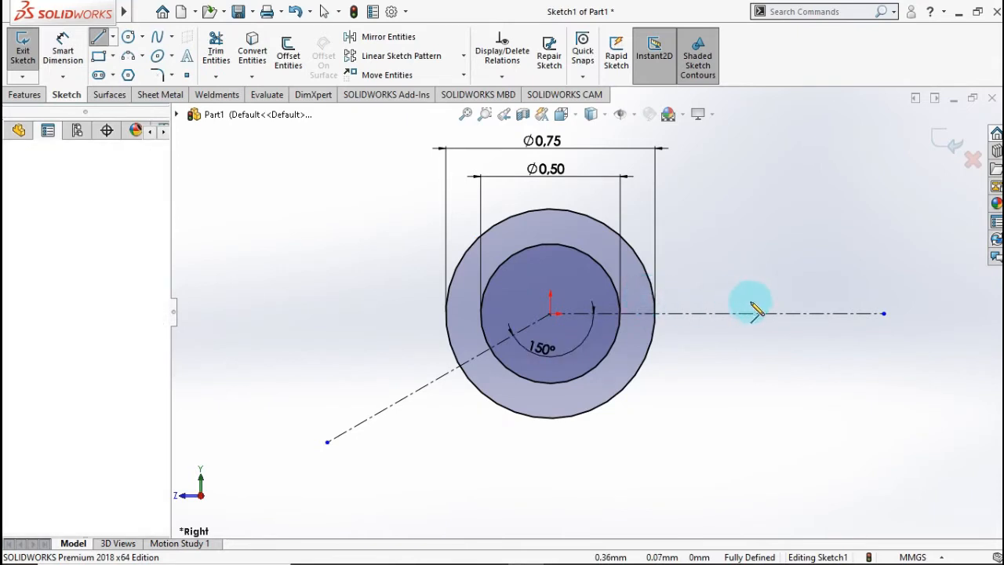
pyautogui.click(894, 294)
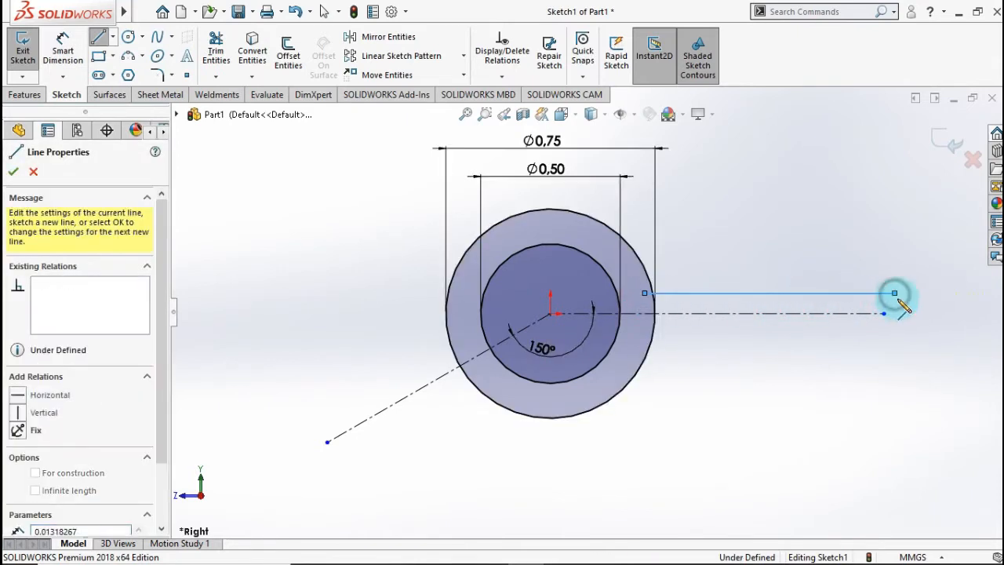
pyautogui.click(947, 304)
pyautogui.click(947, 322)
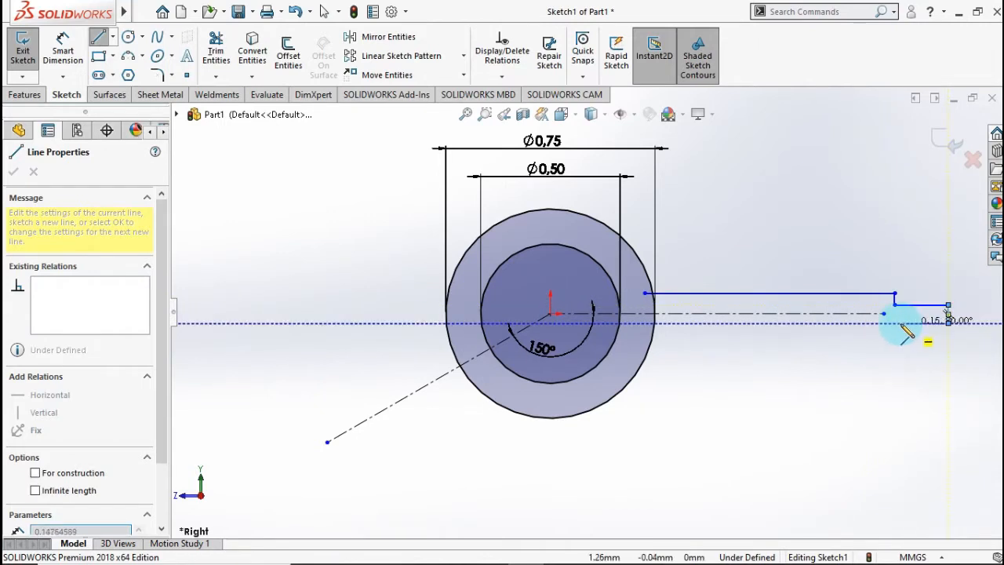
pyautogui.click(894, 322)
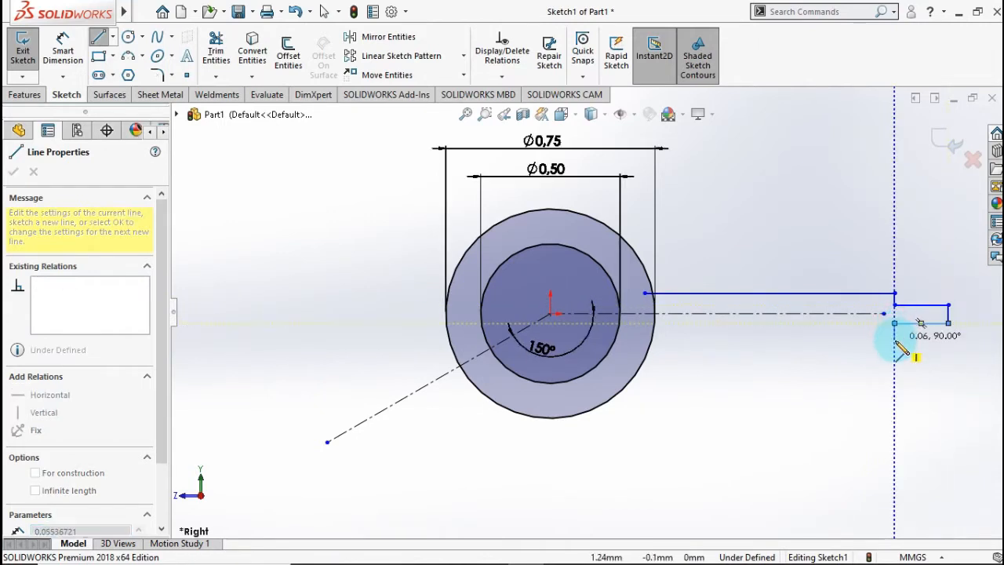
pyautogui.click(894, 339)
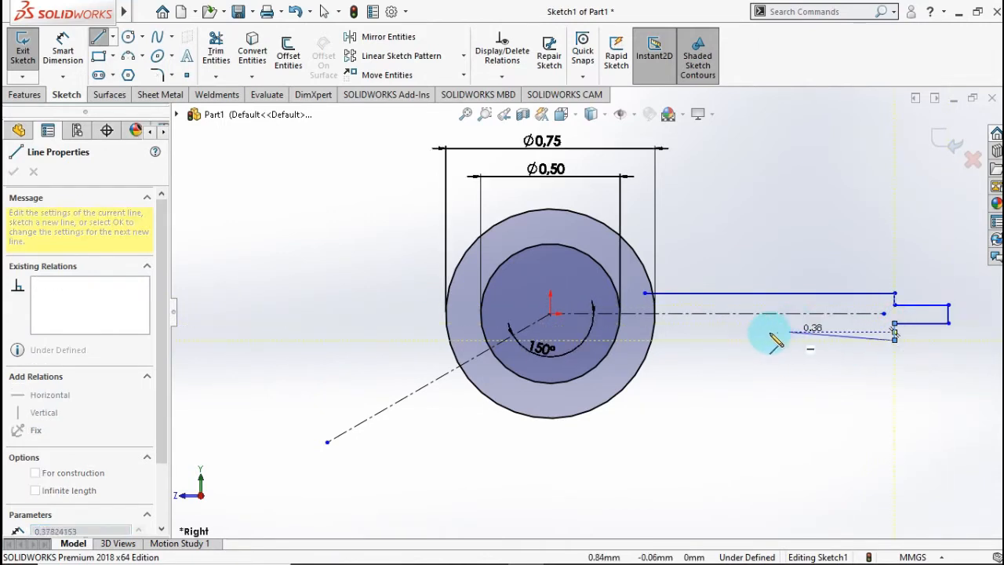
pyautogui.click(644, 340)
pyautogui.press('Escape')
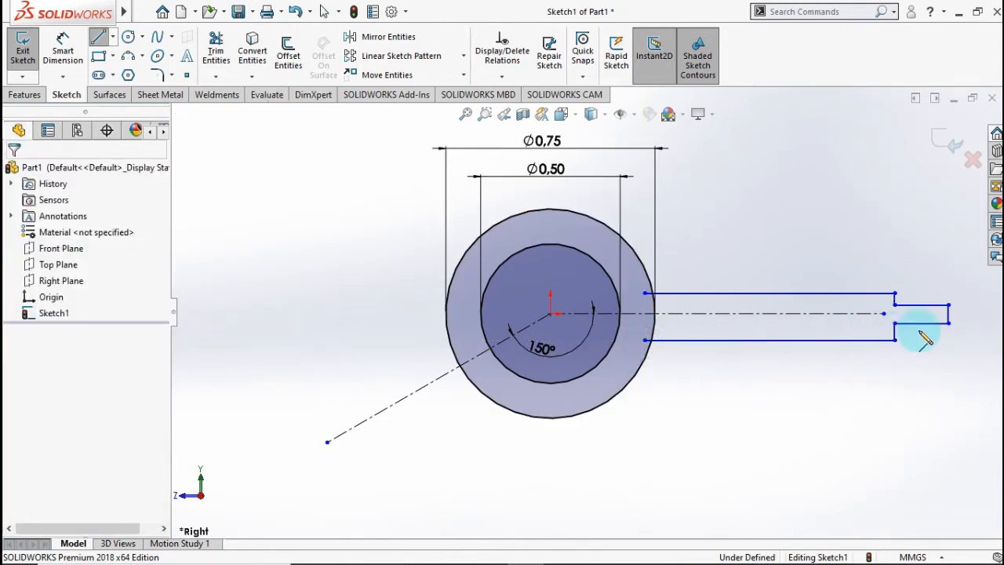
pyautogui.press('Escape')
# Step: Make the arm outline's two long horizontal lines symmetric about the horizontal centerline
pyautogui.scroll(3, 919, 337)
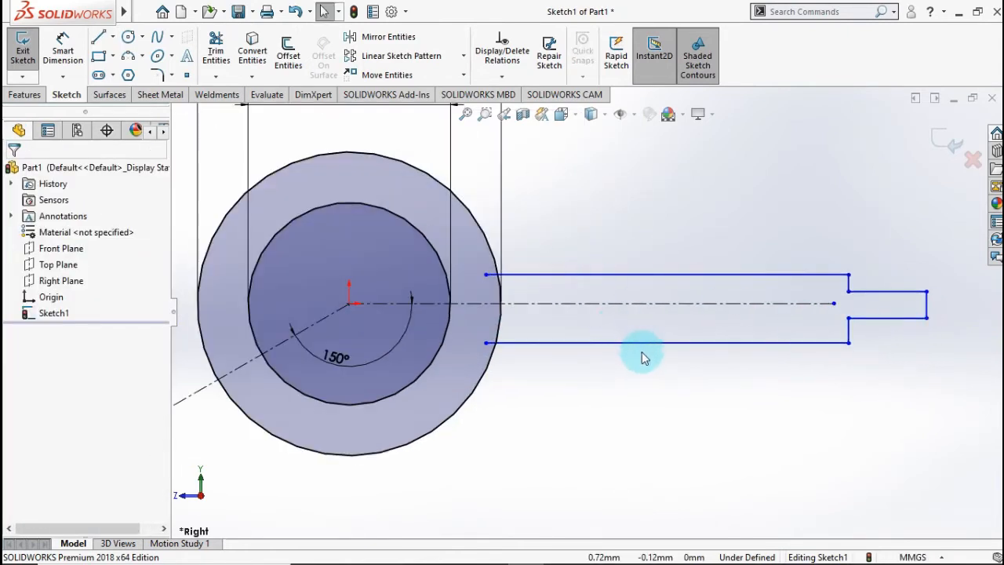
pyautogui.click(631, 342)
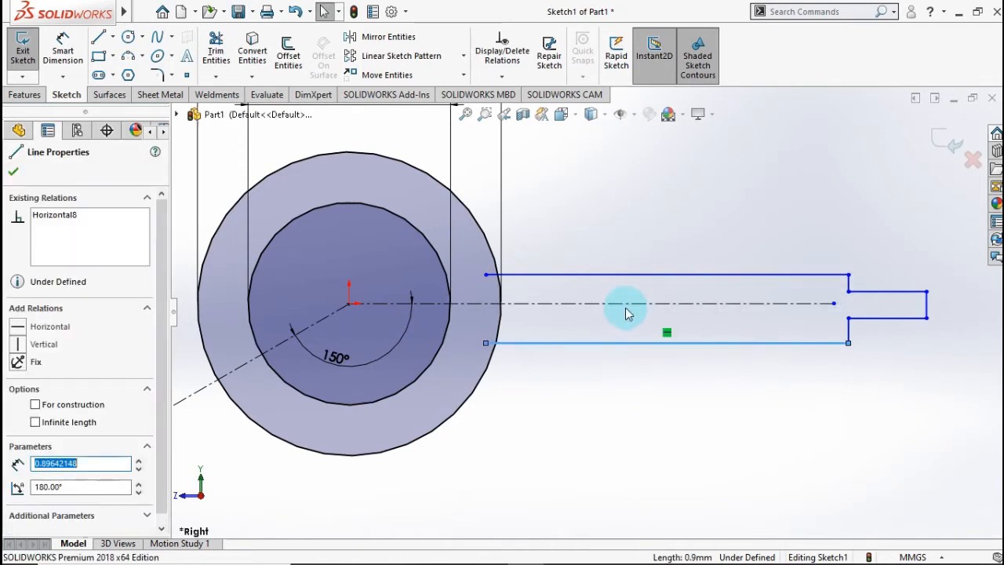
pyautogui.keyDown('ctrl'); pyautogui.click(648, 288); pyautogui.keyUp('ctrl')
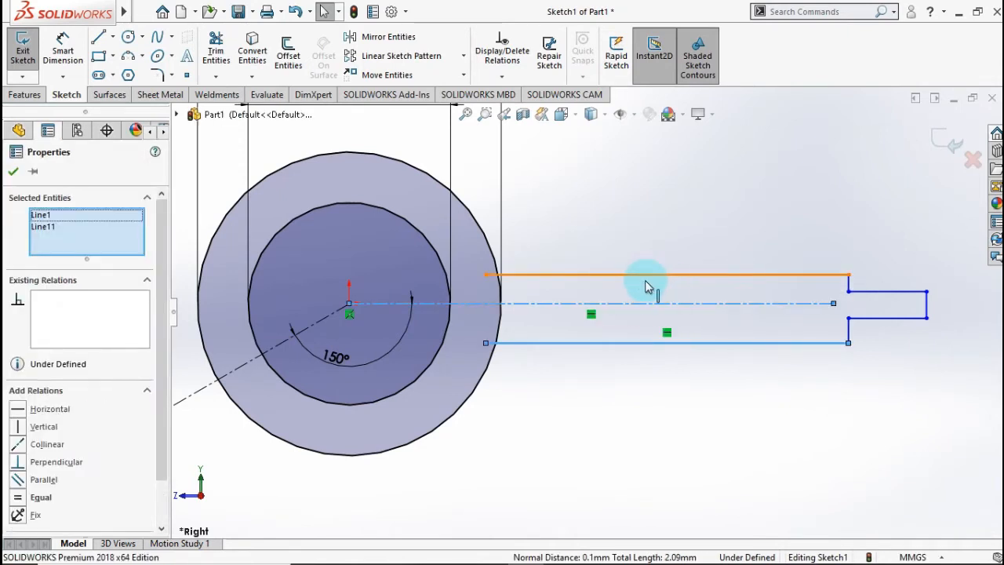
pyautogui.keyDown('ctrl'); pyautogui.click(647, 285); pyautogui.keyUp('ctrl')
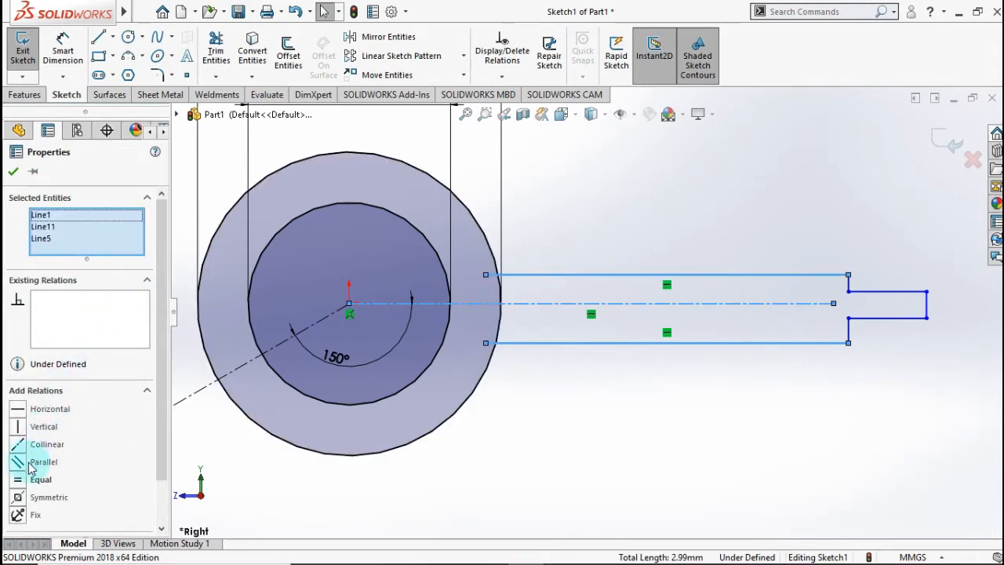
pyautogui.click(21, 498)
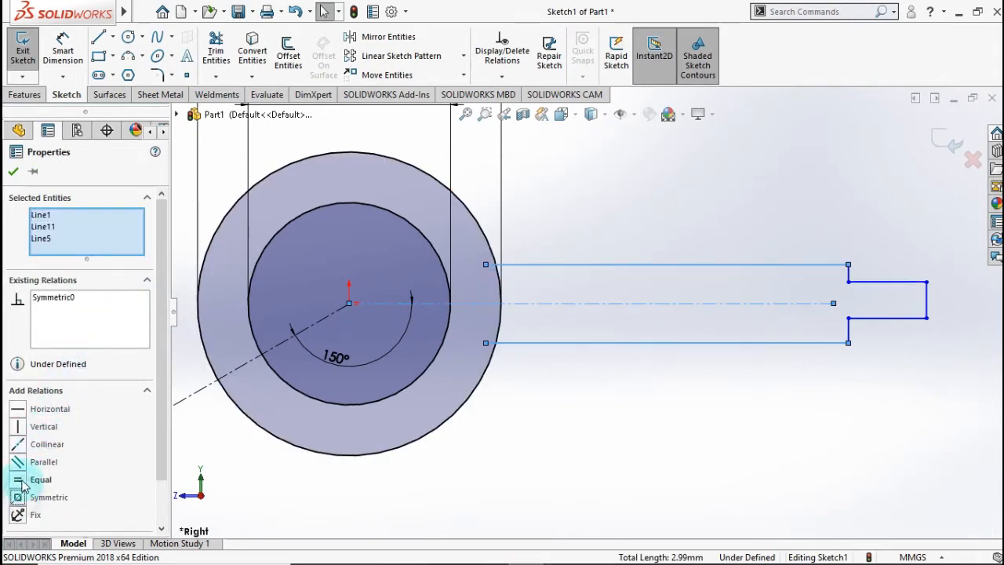
pyautogui.click(14, 172)
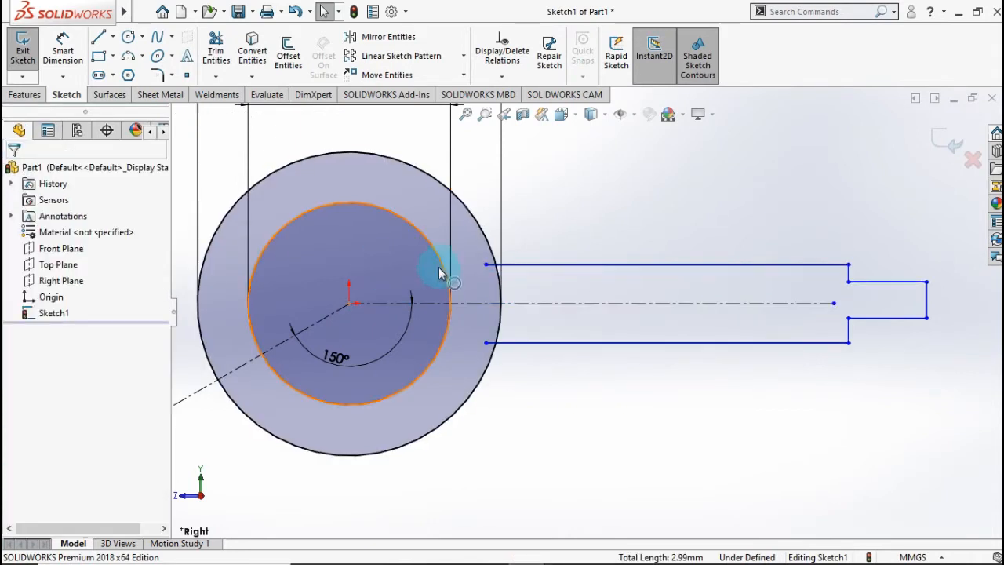
# Step: Make the arm tip's two horizontal edges symmetric about the horizontal centerline and trim the long edges' overhangs inside the outer circle
pyautogui.click(876, 302)
pyautogui.click(874, 283)
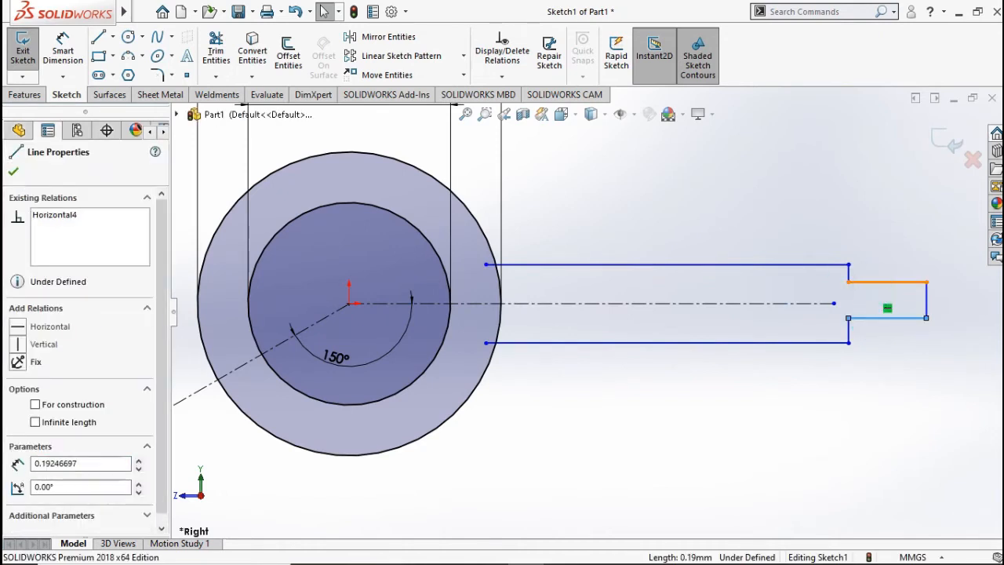
pyautogui.keyDown('ctrl'); pyautogui.click(876, 282); pyautogui.keyUp('ctrl')
pyautogui.keyDown('ctrl'); pyautogui.click(754, 304); pyautogui.keyUp('ctrl')
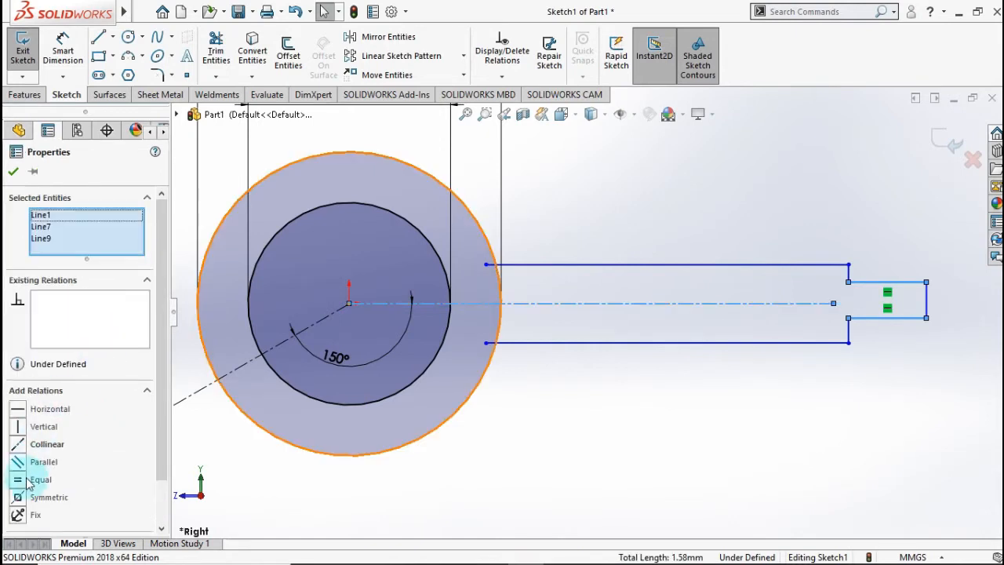
pyautogui.click(14, 171)
pyautogui.click(211, 47)
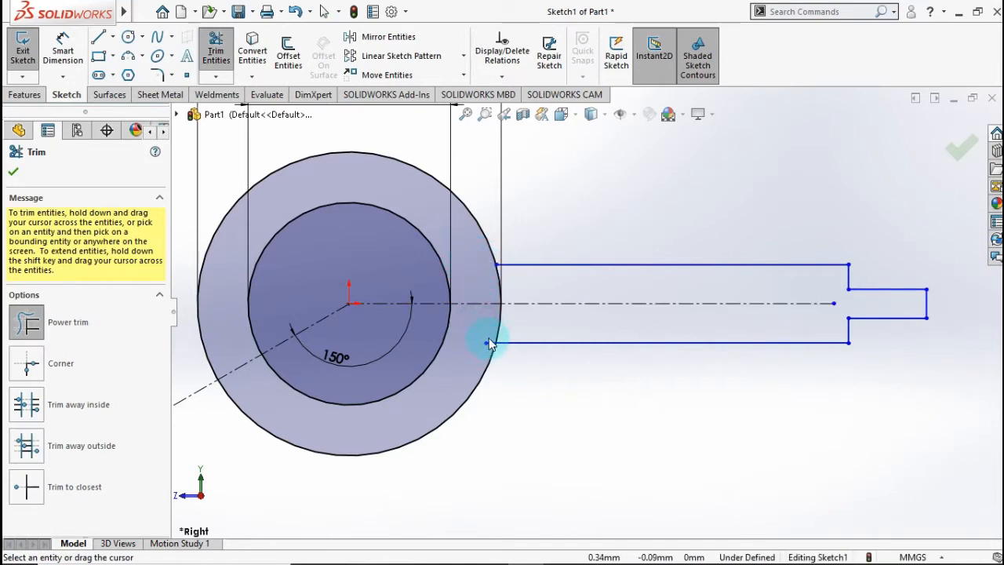
pyautogui.scroll(-2, 604, 273)
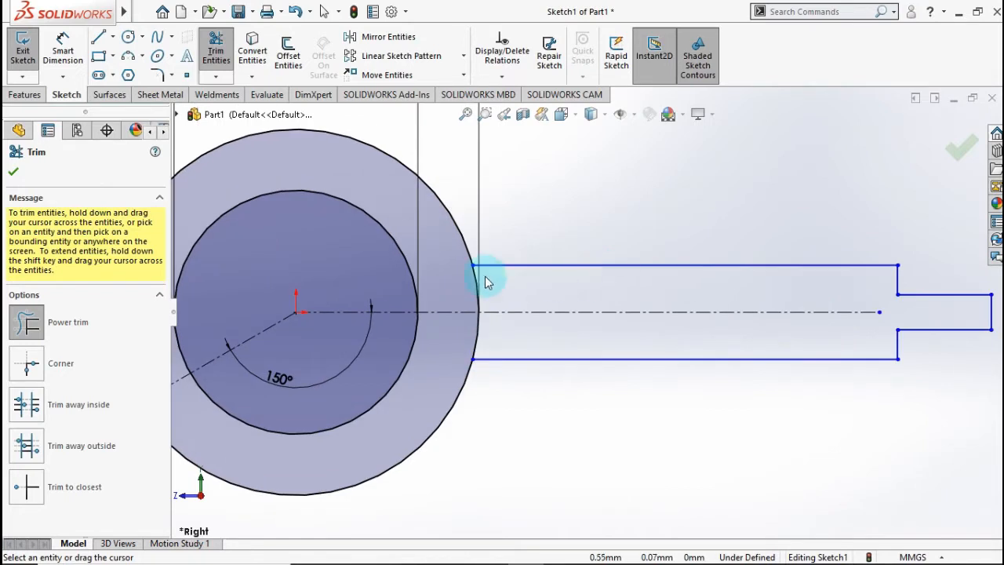
# Step: Dimension the horizontal distance from the origin to the arm's lower shoulder line to 1.75 mm
pyautogui.click(63, 43)
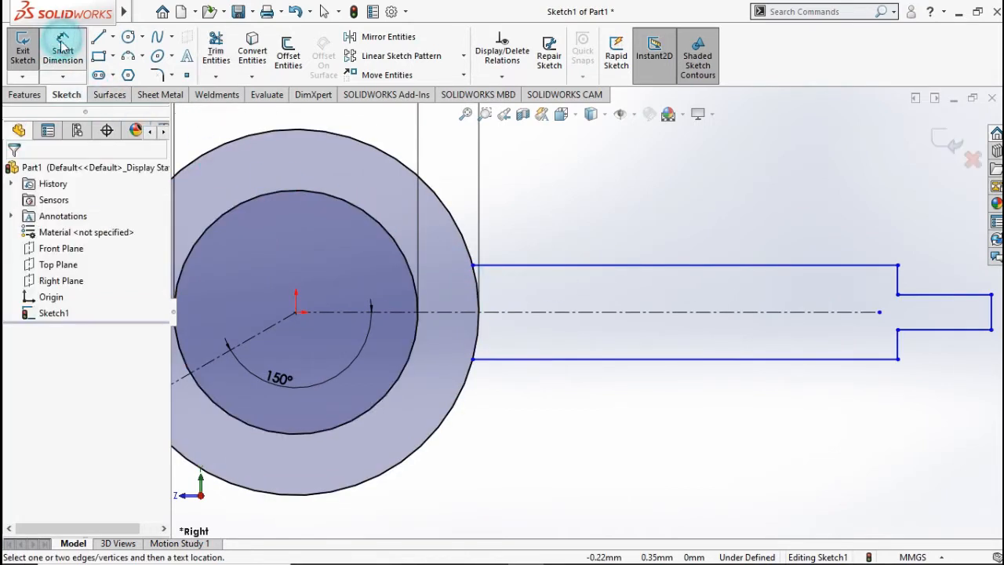
pyautogui.scroll(2, 709, 321)
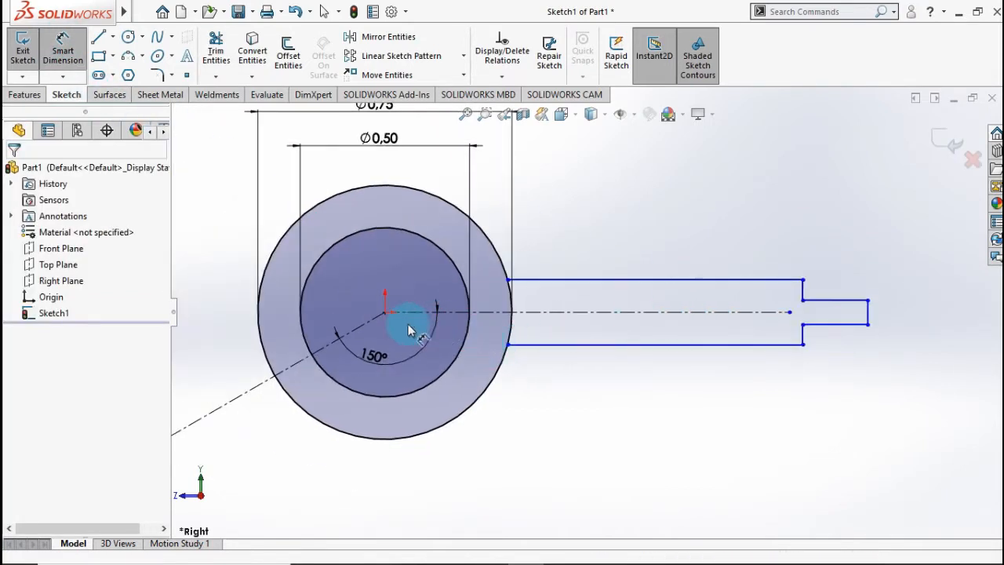
pyautogui.click(385, 312)
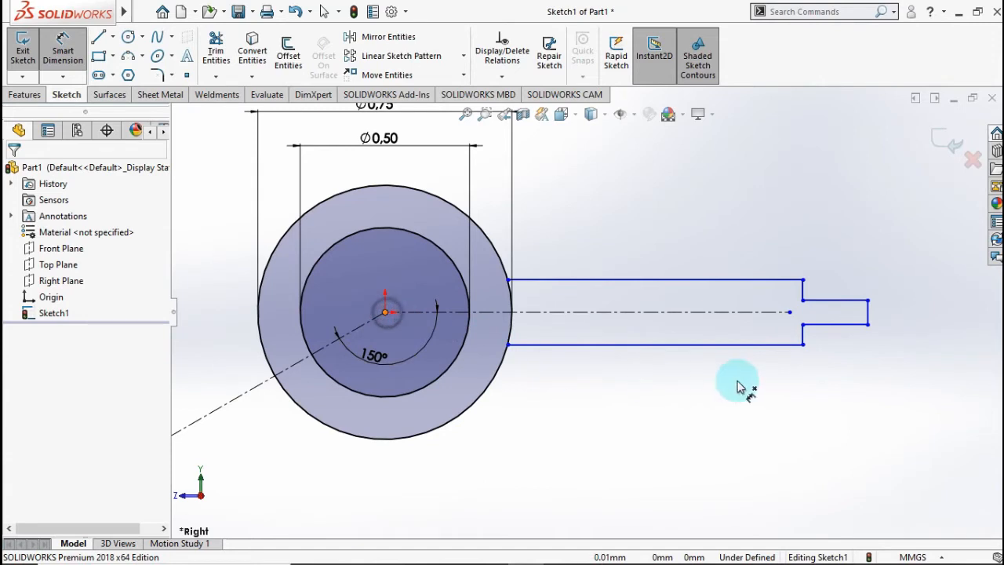
pyautogui.click(802, 335)
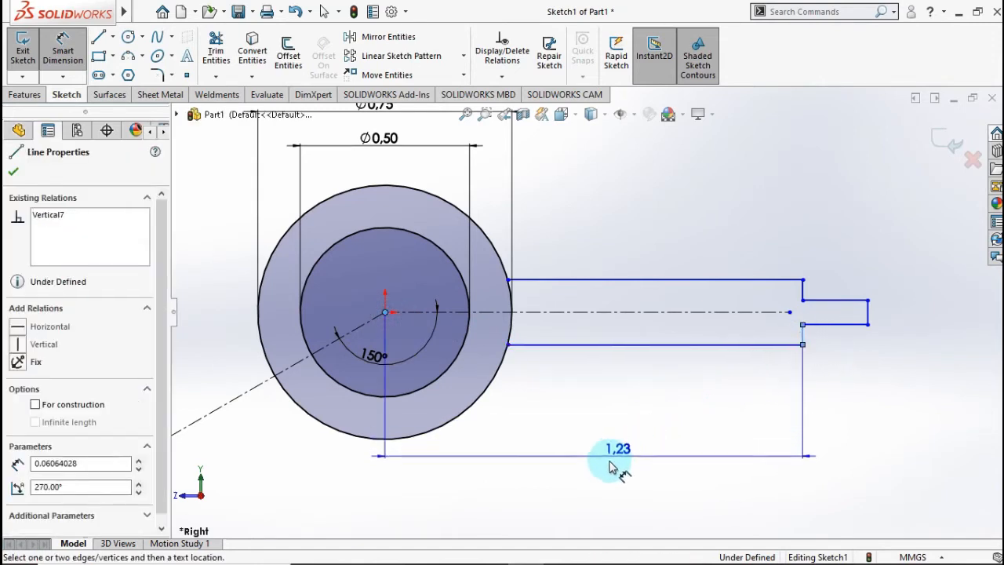
pyautogui.click(598, 481)
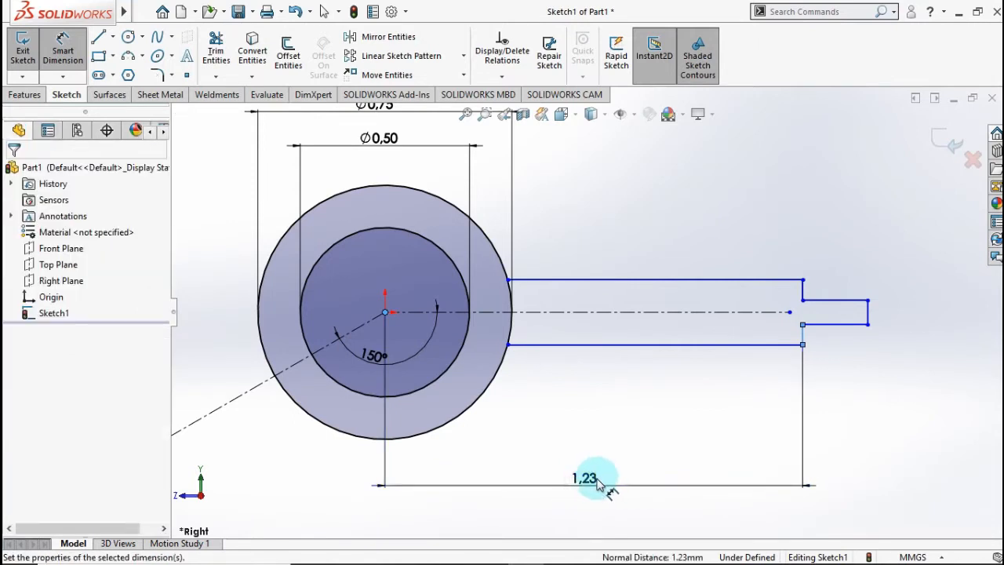
pyautogui.write('1.75')
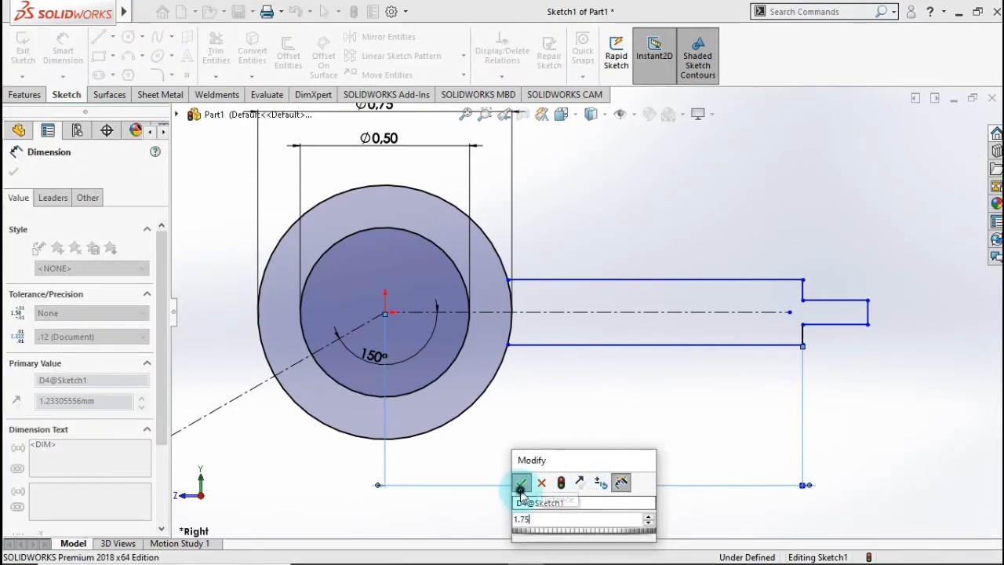
pyautogui.click(521, 481)
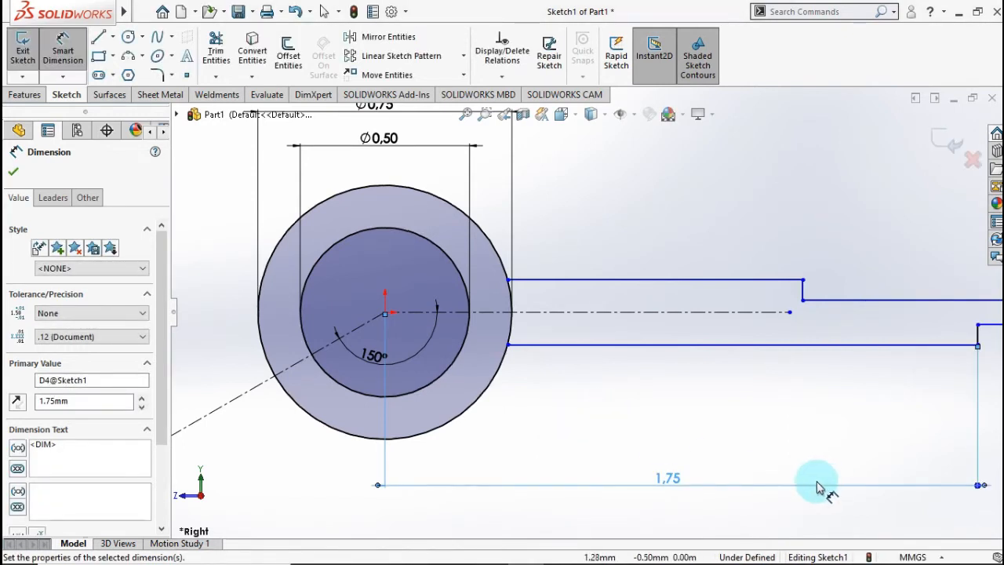
# Step: Change the distance between the origin and the arm's lower shoulder line to 1.5 mm
pyautogui.scroll(-2, 810, 486)
pyautogui.scroll(3, 811, 482)
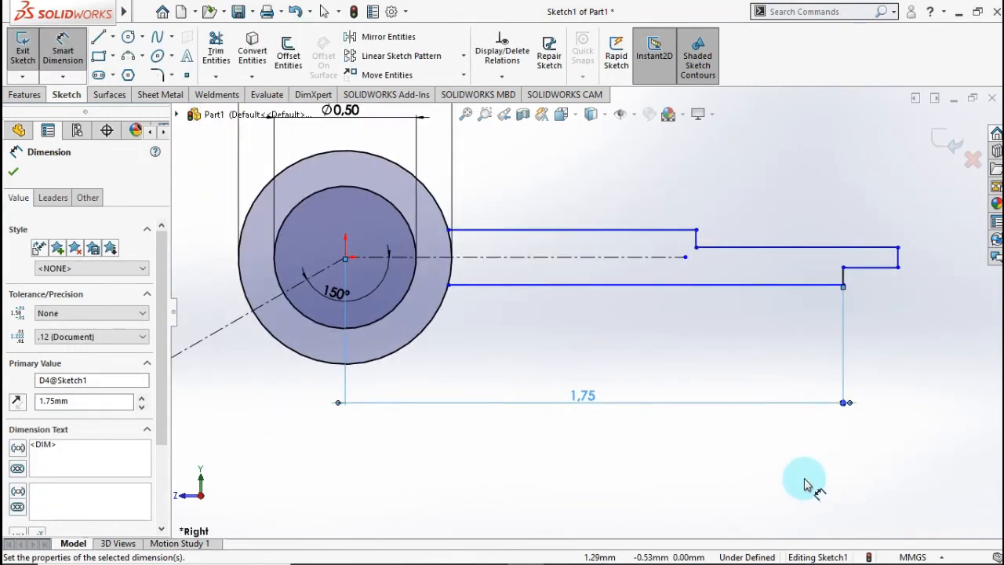
pyautogui.click(583, 393)
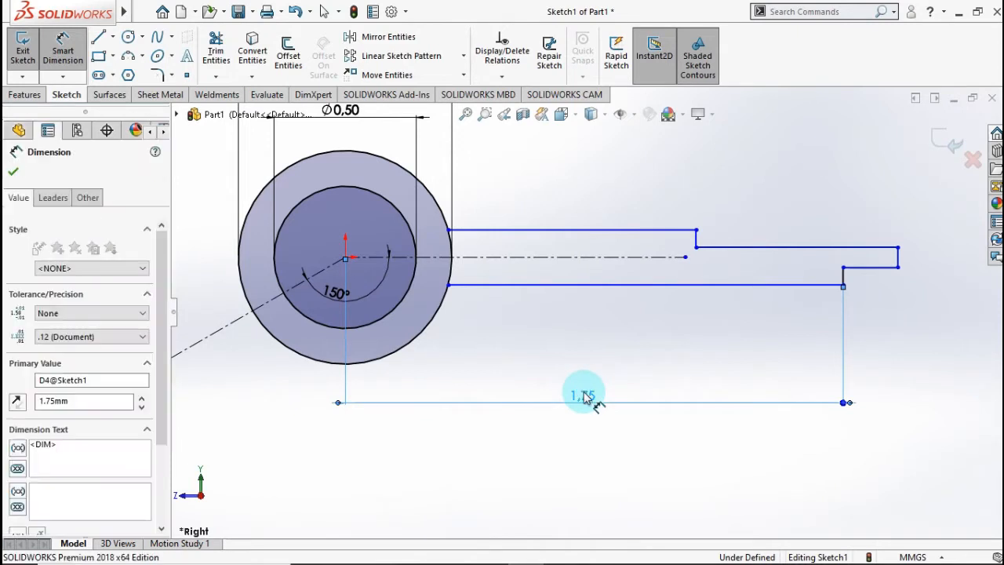
pyautogui.doubleClick(582, 393)
pyautogui.write('1.5')
pyautogui.click(517, 388)
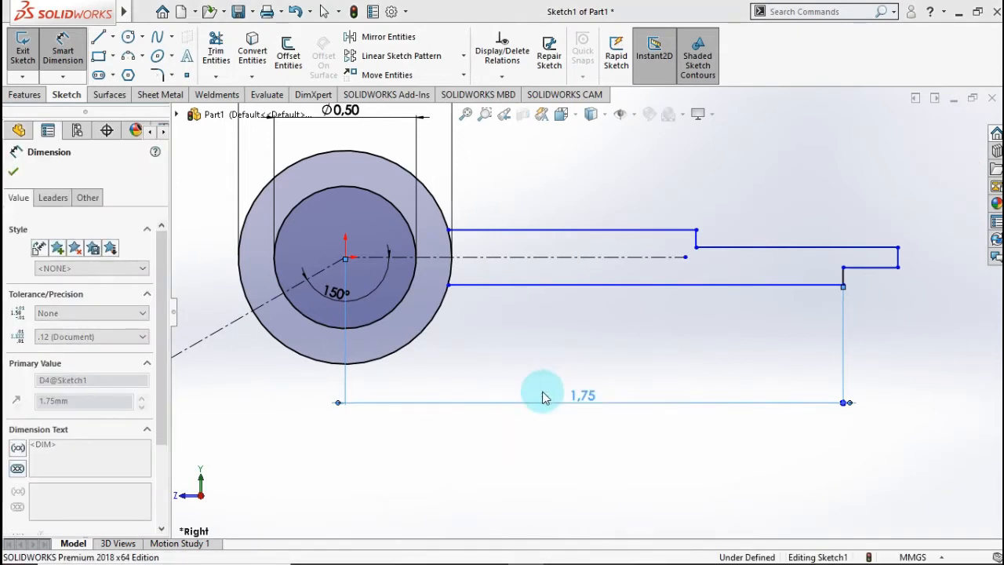
pyautogui.click(493, 358)
# Step: Dimension the horizontal distance from the origin to the tip's end line to 1.775 mm
pyautogui.click(345, 257)
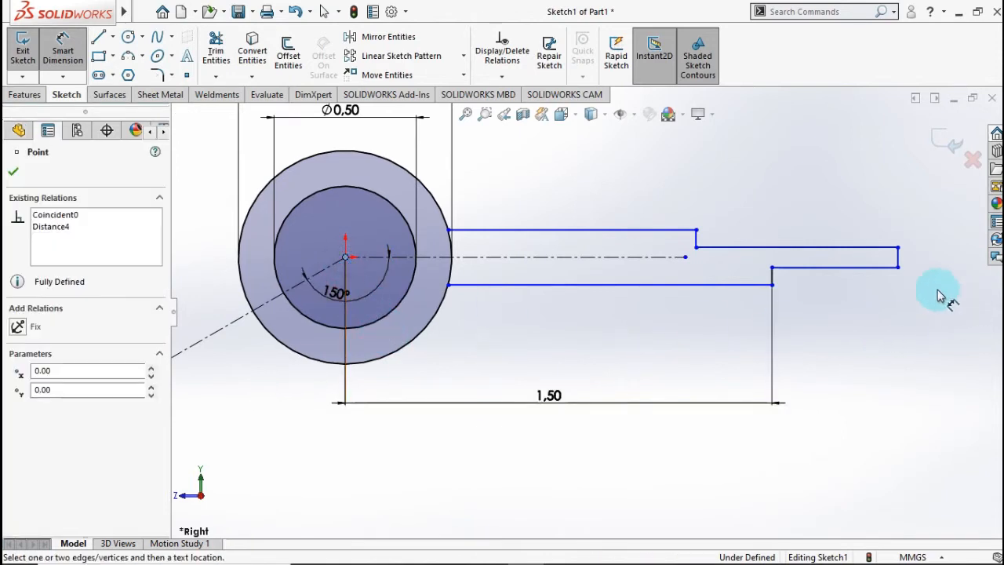
pyautogui.click(898, 266)
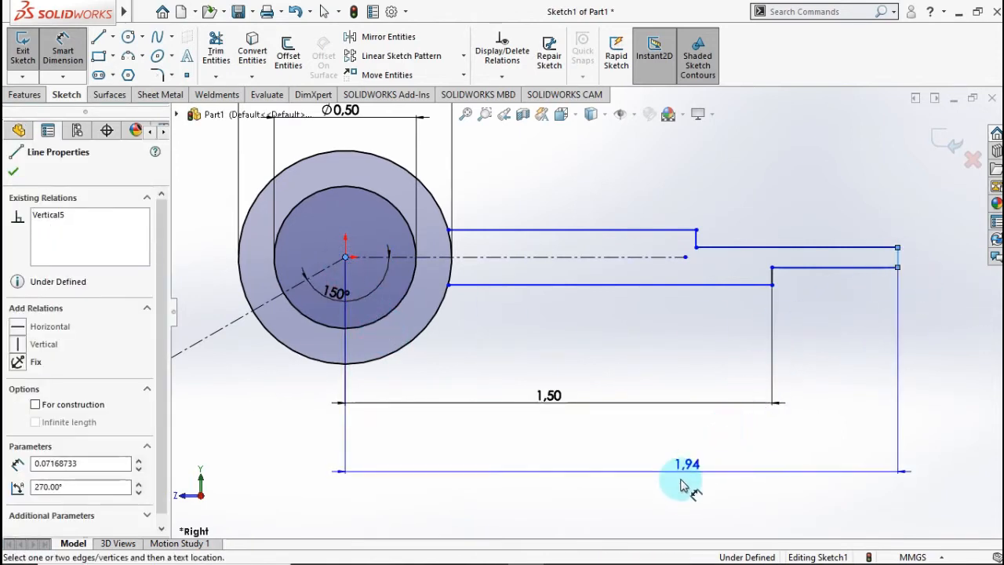
pyautogui.click(675, 486)
pyautogui.doubleClick(672, 492)
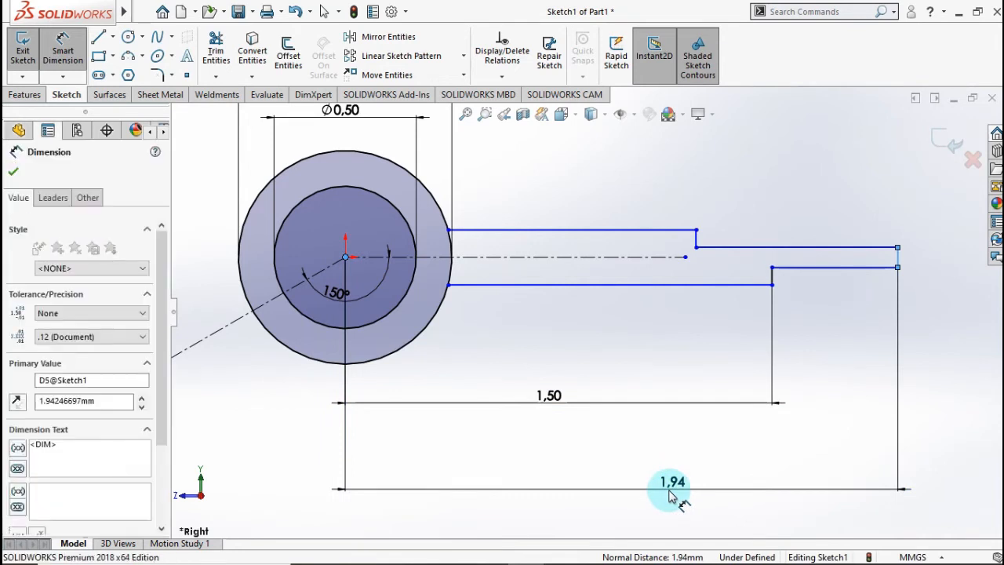
pyautogui.write('1.775')
pyautogui.click(610, 486)
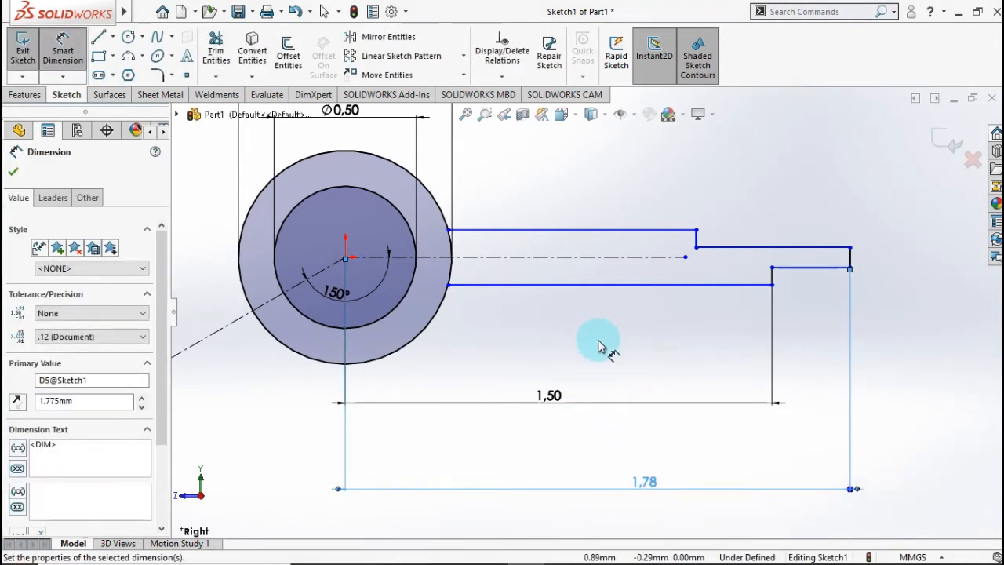
pyautogui.press('Escape')
# Step: Apply an Equal relation to the arm's upper and lower long horizontal lines
pyautogui.click(608, 234)
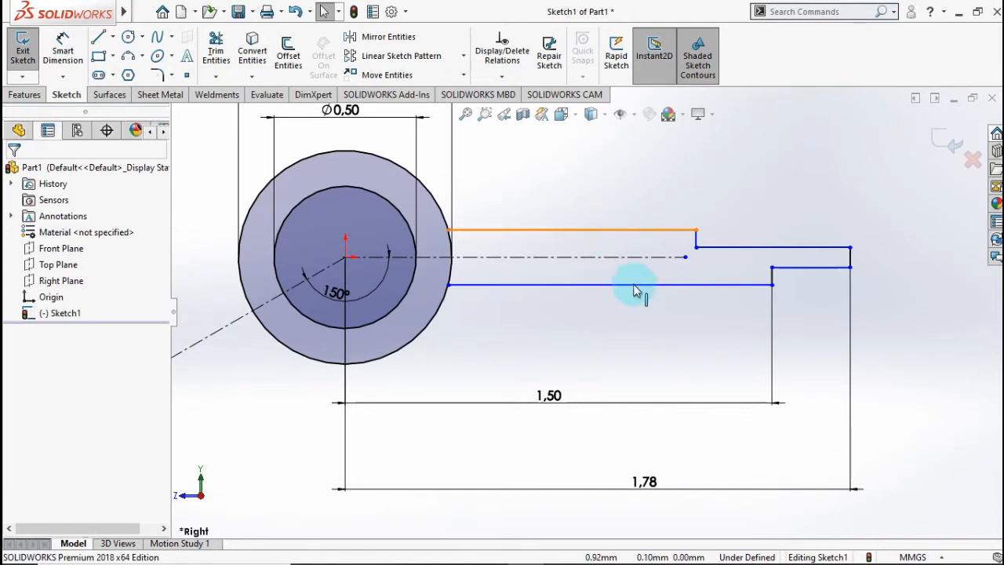
pyautogui.keyDown('ctrl'); pyautogui.click(611, 285); pyautogui.keyUp('ctrl')
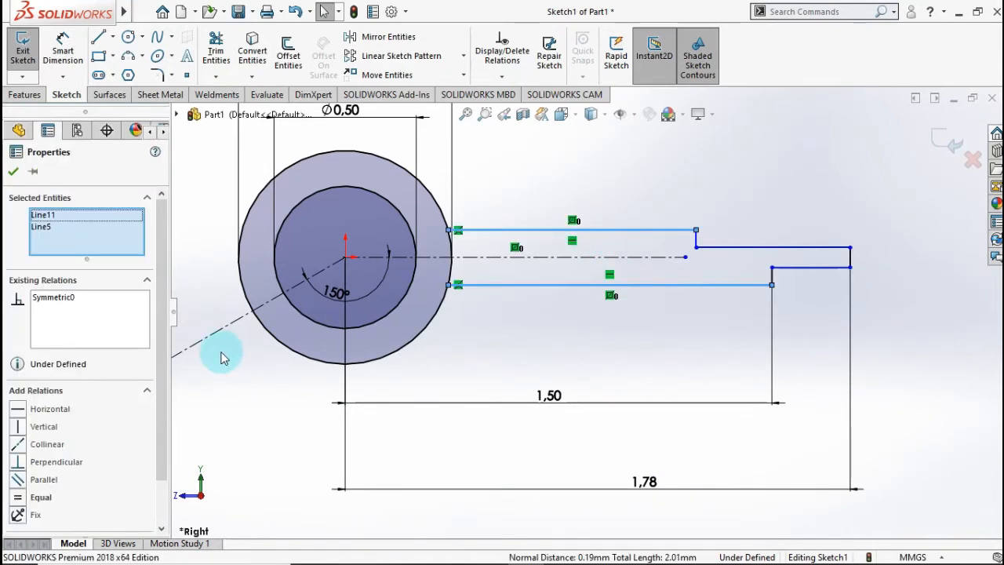
pyautogui.click(18, 498)
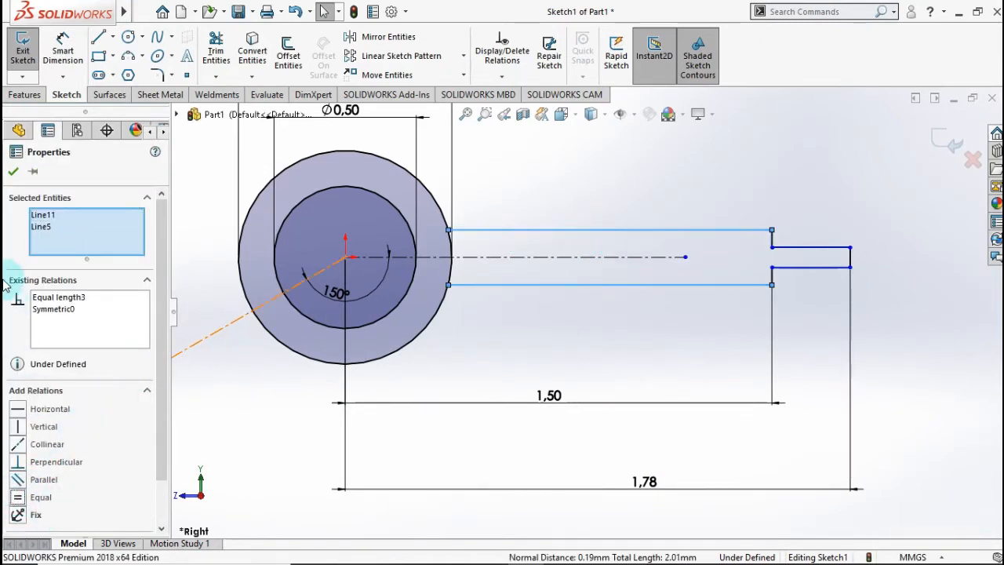
pyautogui.click(16, 174)
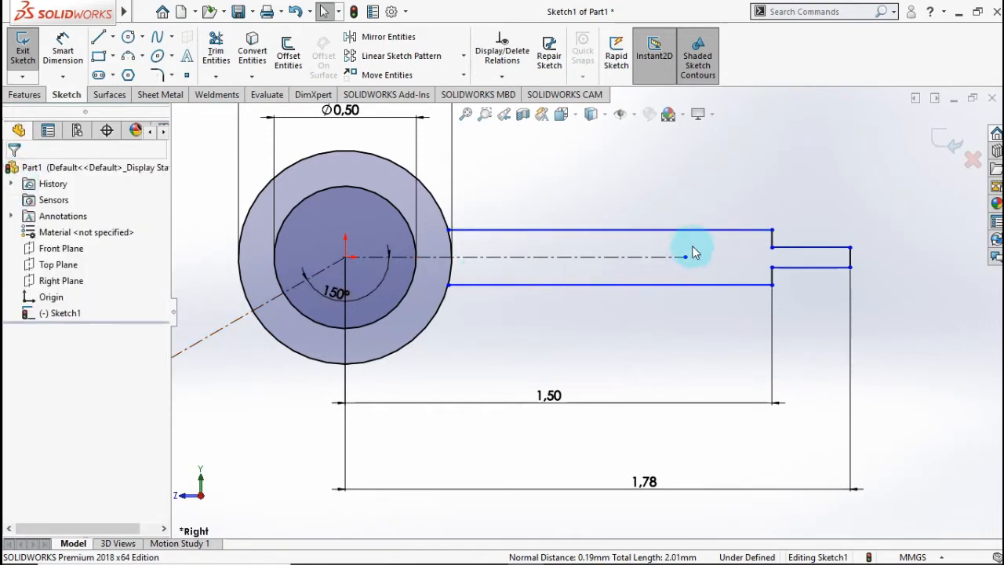
# Step: Dimension the arm's width between its two long horizontal lines to 0.2 mm
pyautogui.click(71, 49)
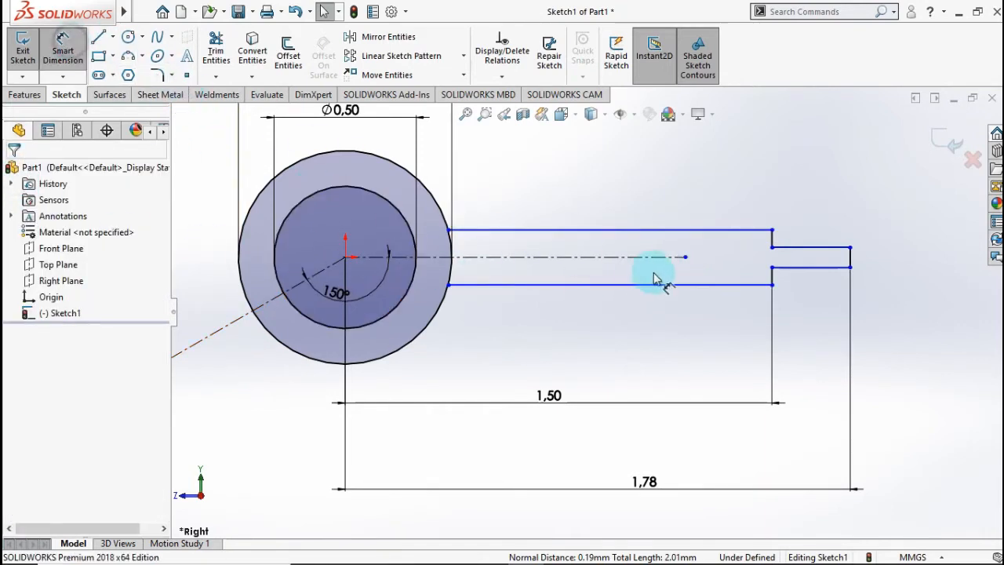
pyautogui.click(694, 285)
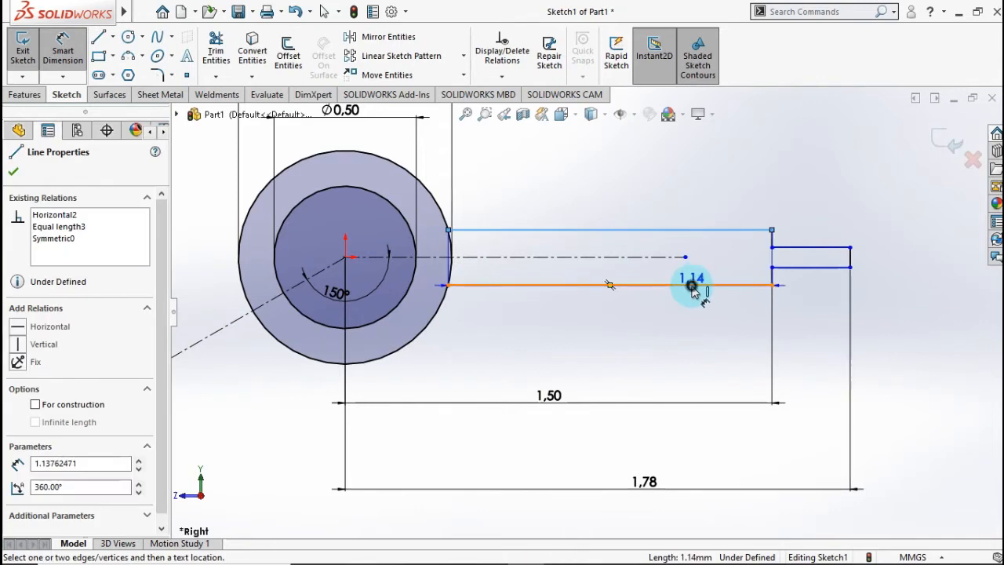
pyautogui.click(704, 230)
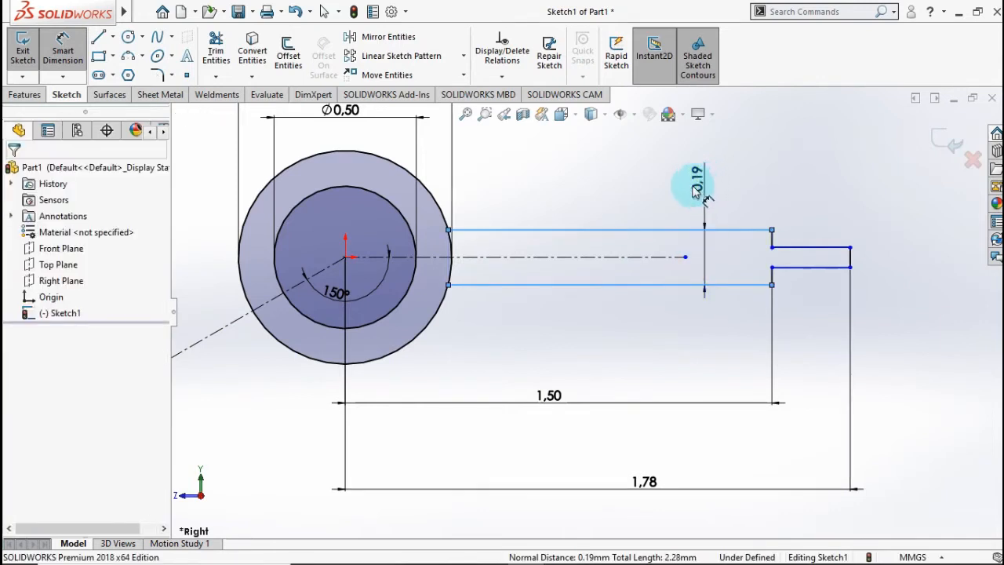
pyautogui.click(685, 204)
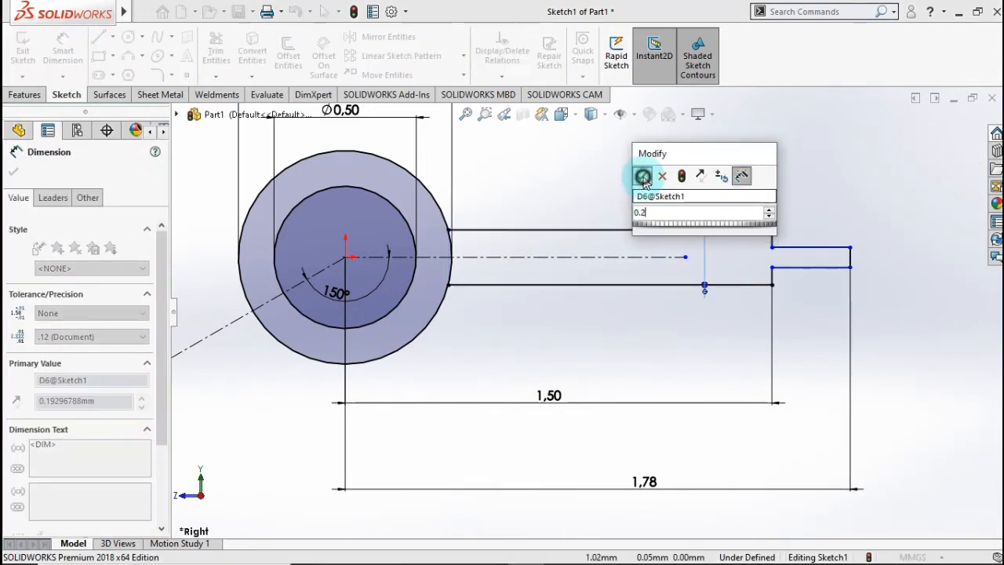
pyautogui.click(646, 172)
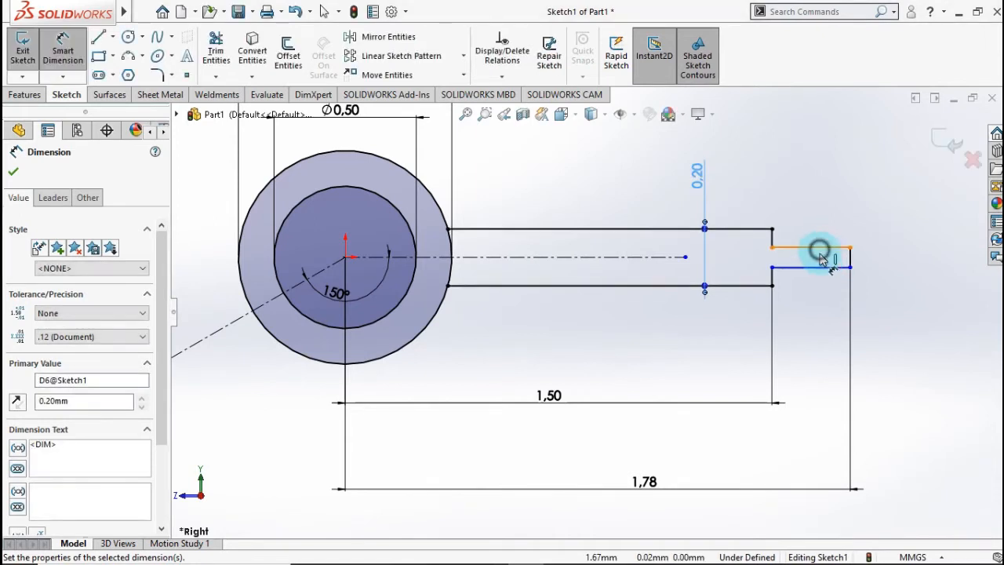
# Step: Dimension the narrow tip's width between its two horizontal lines to 0.1 mm
pyautogui.click(821, 268)
pyautogui.click(820, 248)
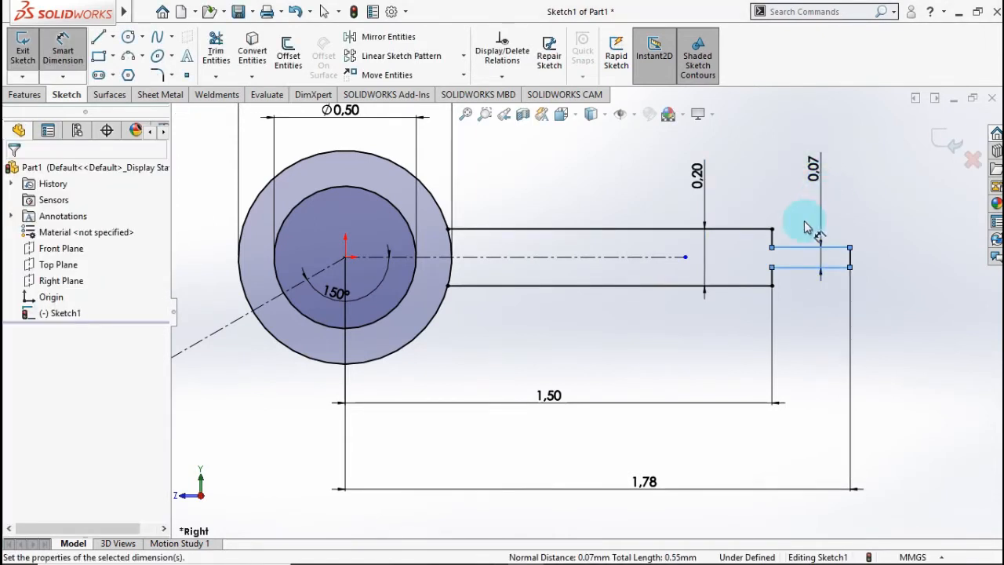
pyautogui.click(775, 234)
pyautogui.write('0.1')
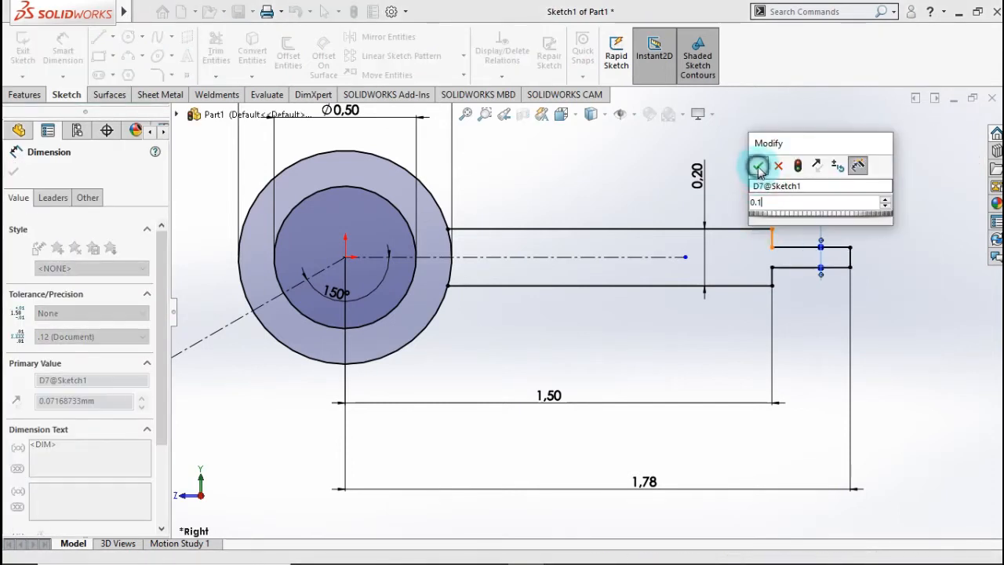
pyautogui.click(757, 166)
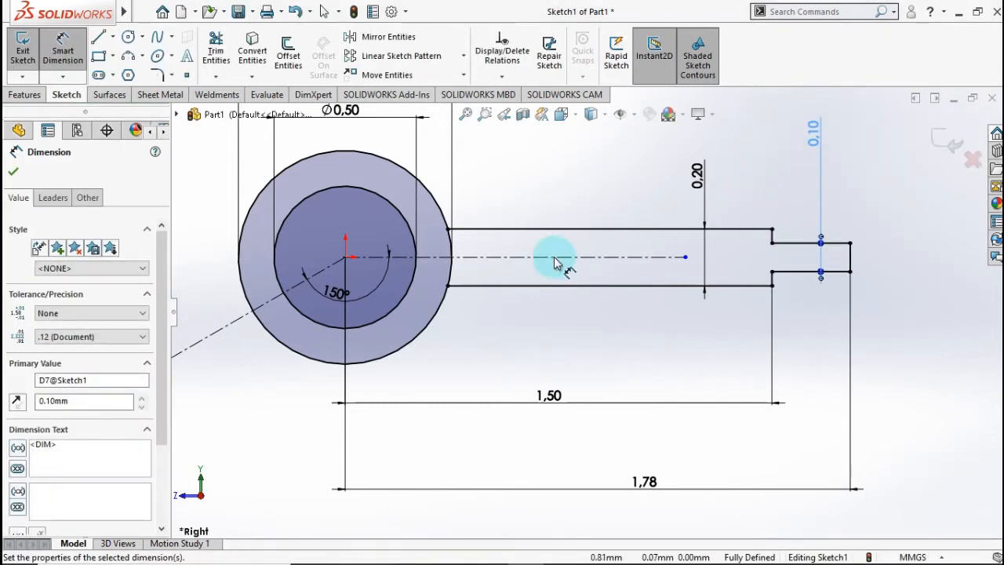
# Step: Trim away the outer circle's arc between the arm's two long edges so the hub opens into the arm
pyautogui.click(216, 49)
pyautogui.moveTo(466, 260)
pyautogui.mouseDown()
pyautogui.moveTo(466, 244)
pyautogui.moveTo(450, 243)
pyautogui.moveTo(464, 298)
pyautogui.mouseUp()
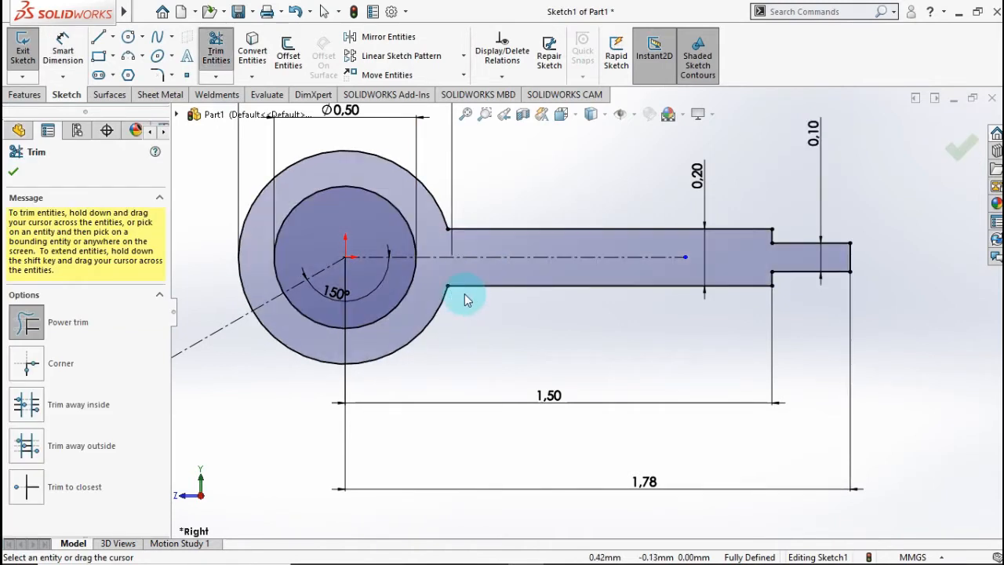
pyautogui.scroll(1, 393, 328)
pyautogui.scroll(3, 350, 300)
pyautogui.scroll(-4, 386, 308)
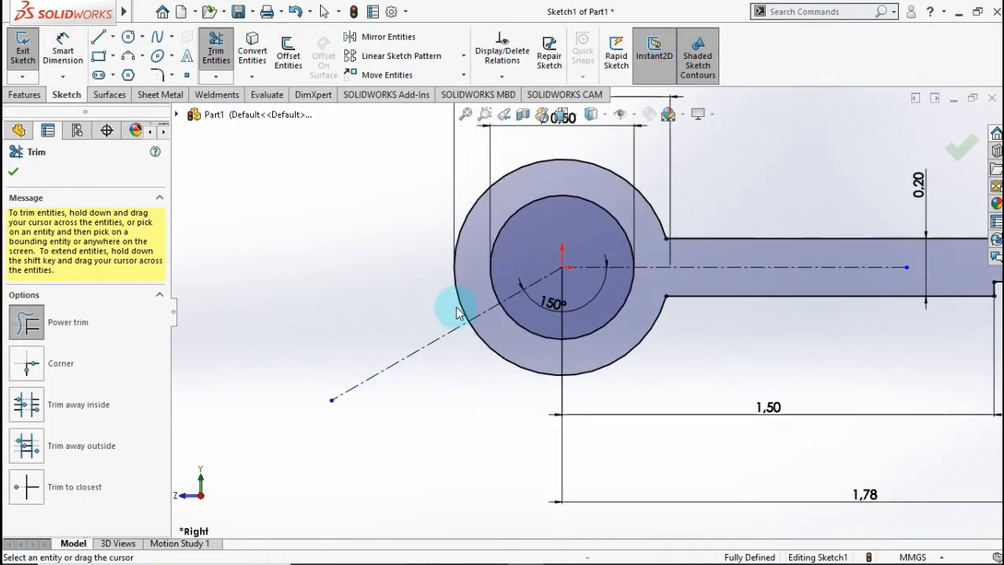
pyautogui.scroll(1, 475, 304)
pyautogui.scroll(1, 505, 308)
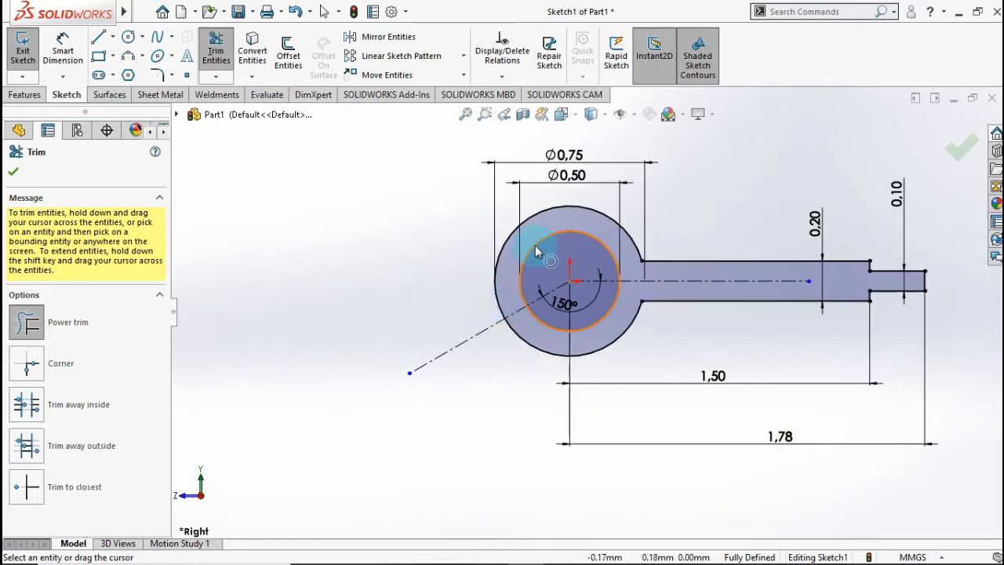
pyautogui.scroll(-1, 537, 245)
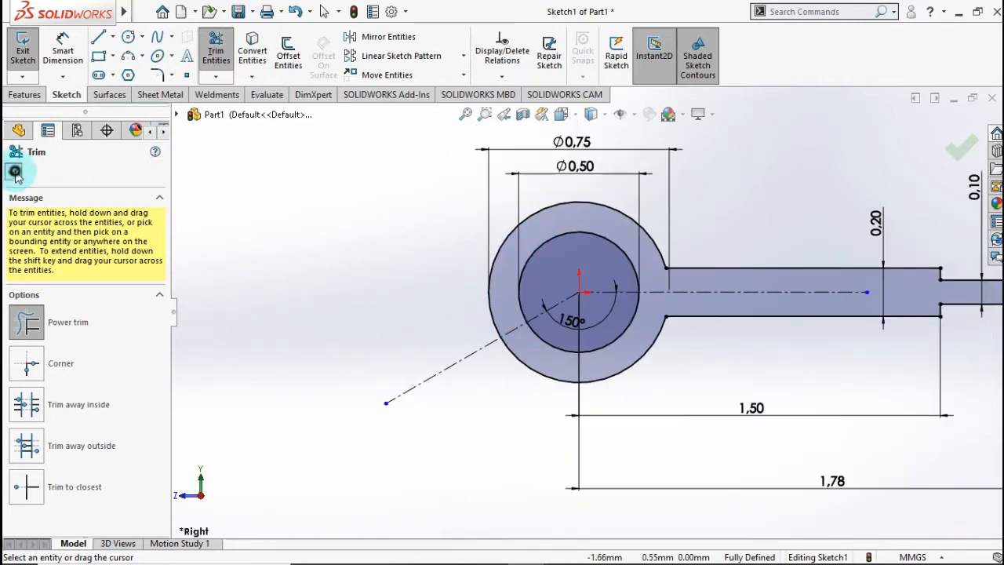
pyautogui.click(14, 172)
# Step: Sketch the angled arm's open outline from the hub's ring: about 0.79 mm upper line, 0.21 mm perpendicular end line and 0.82 mm lower line back
pyautogui.click(102, 38)
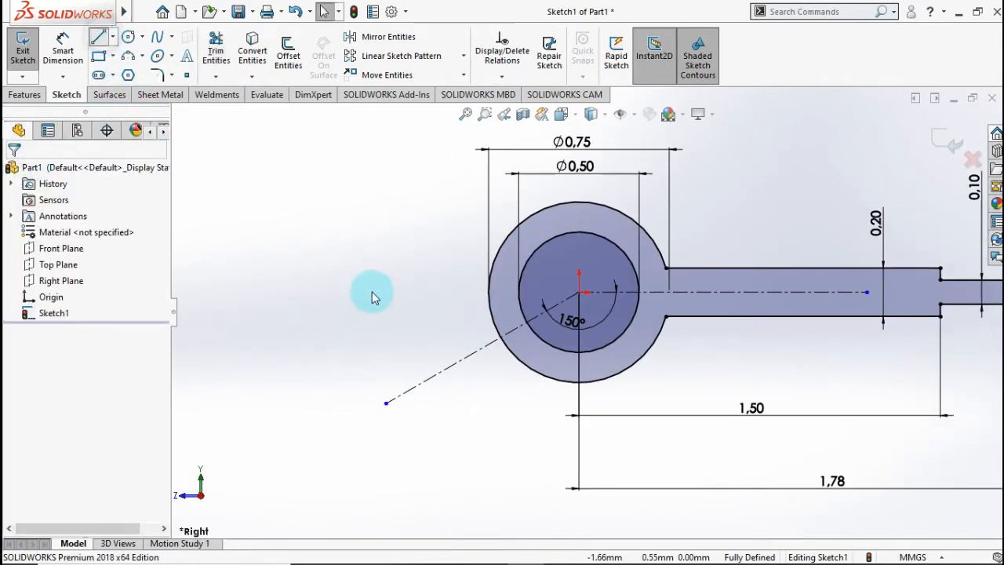
pyautogui.click(494, 333)
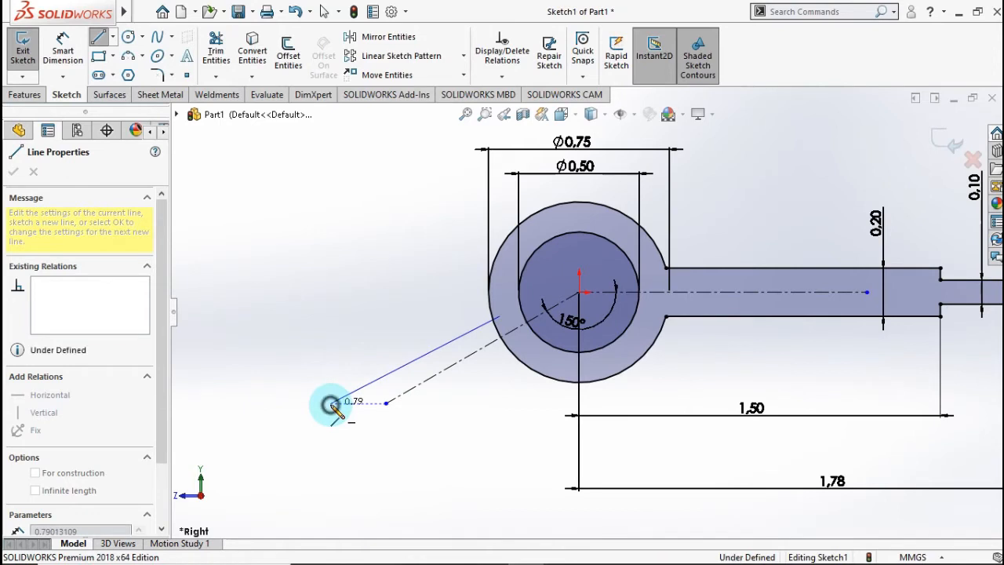
pyautogui.click(331, 403)
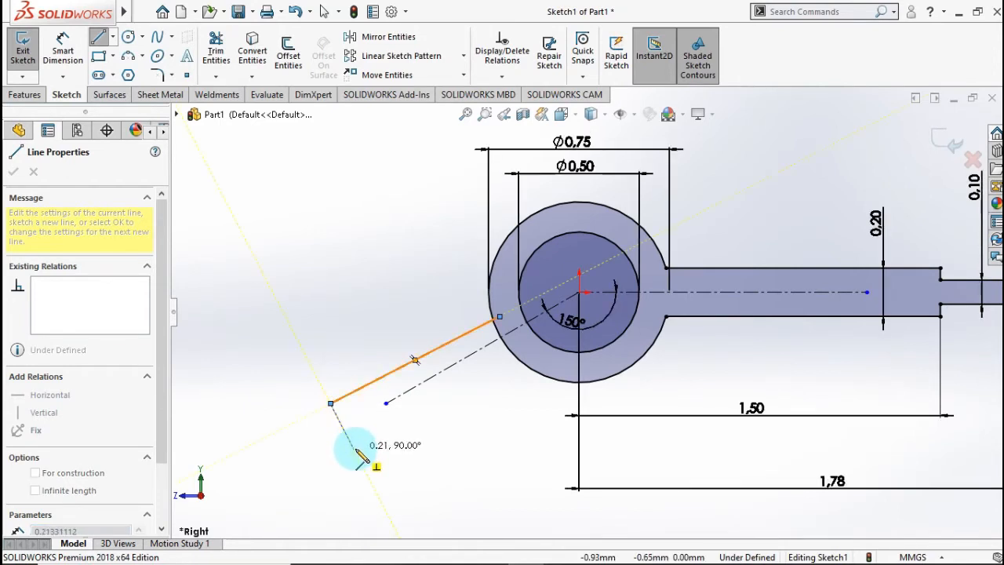
pyautogui.click(354, 447)
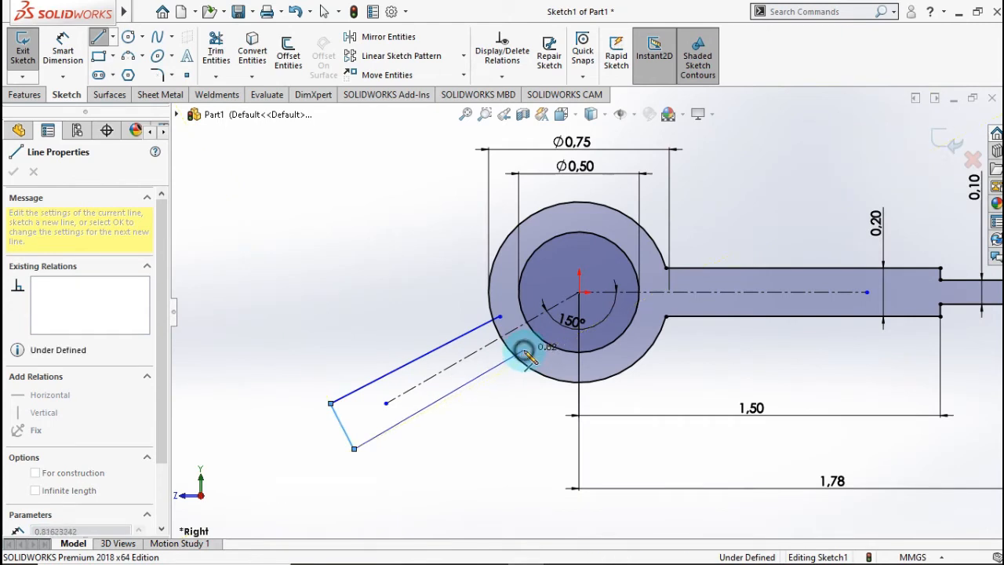
pyautogui.doubleClick(524, 350)
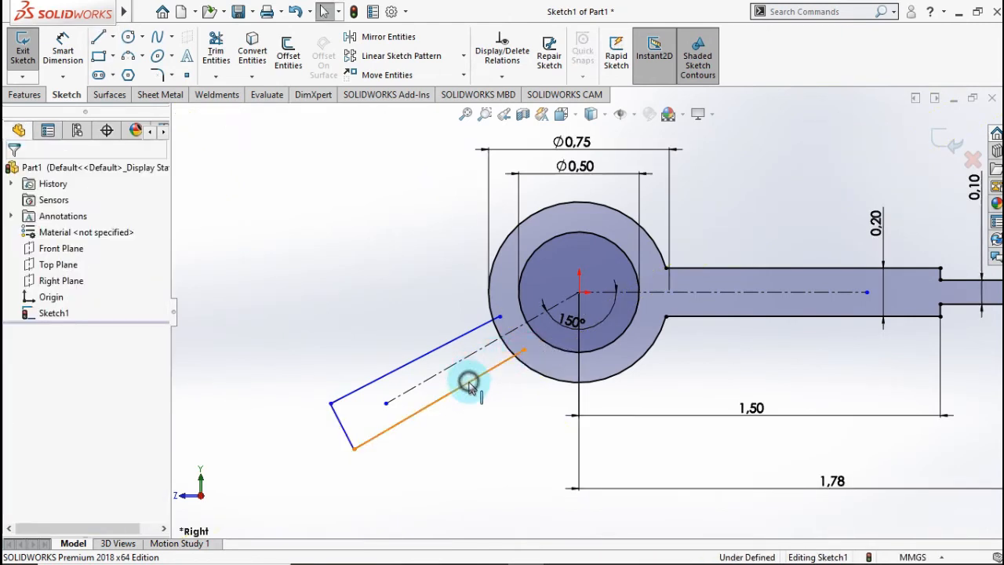
# Step: Apply a Symmetric relation to the angled arm's two long lines about the inclined centerline
pyautogui.click(423, 381)
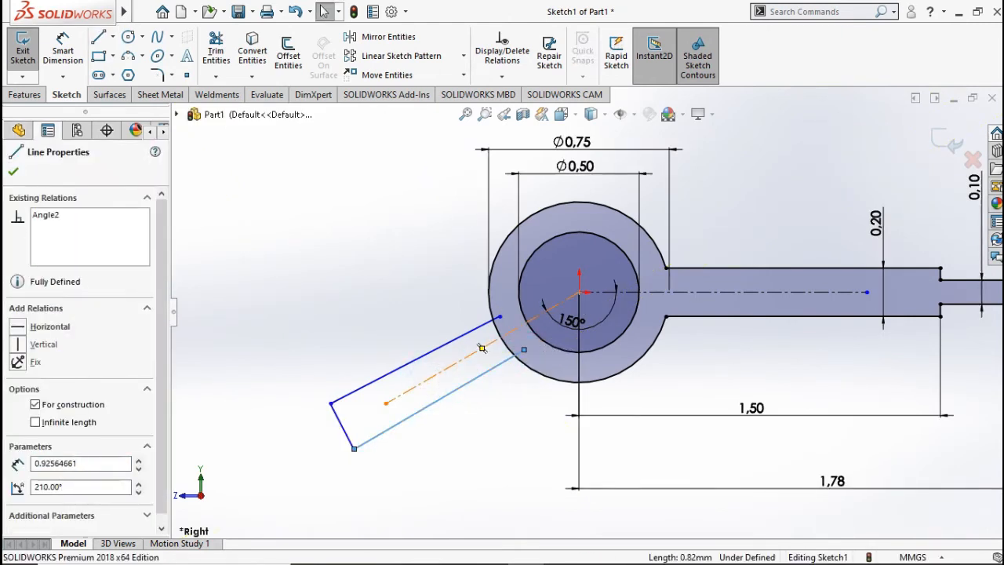
pyautogui.keyDown('ctrl'); pyautogui.click(396, 379); pyautogui.keyUp('ctrl')
pyautogui.keyDown('ctrl'); pyautogui.click(395, 372); pyautogui.keyUp('ctrl')
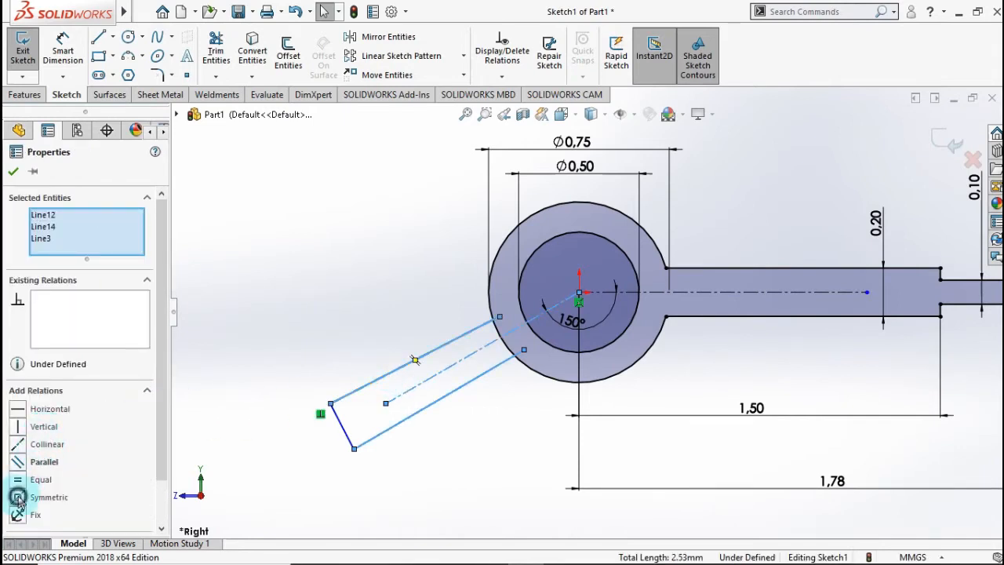
pyautogui.click(17, 497)
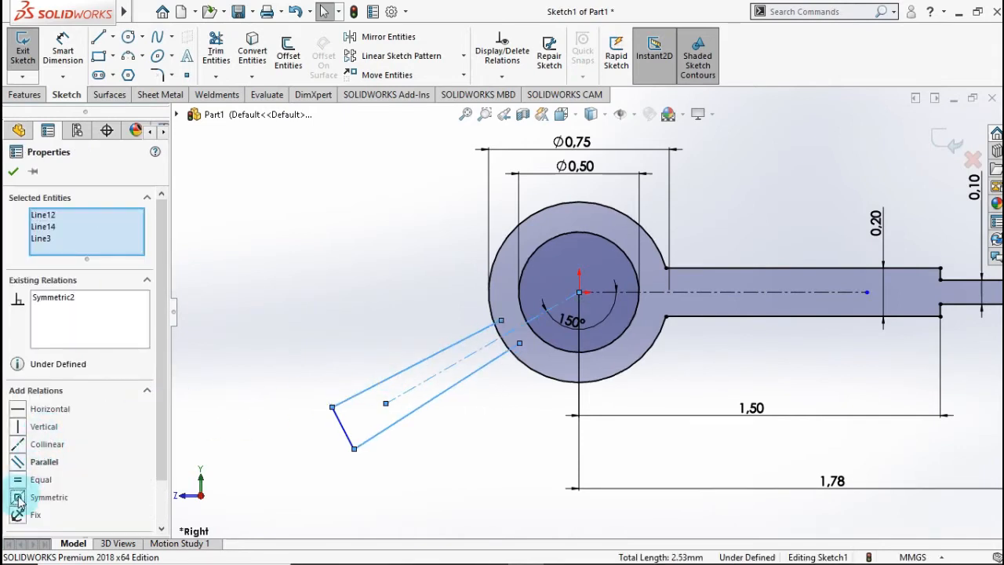
pyautogui.click(10, 176)
# Step: Apply a Parallel relation between the angled arm's upper long line and the inclined centerline
pyautogui.scroll(-2, 435, 401)
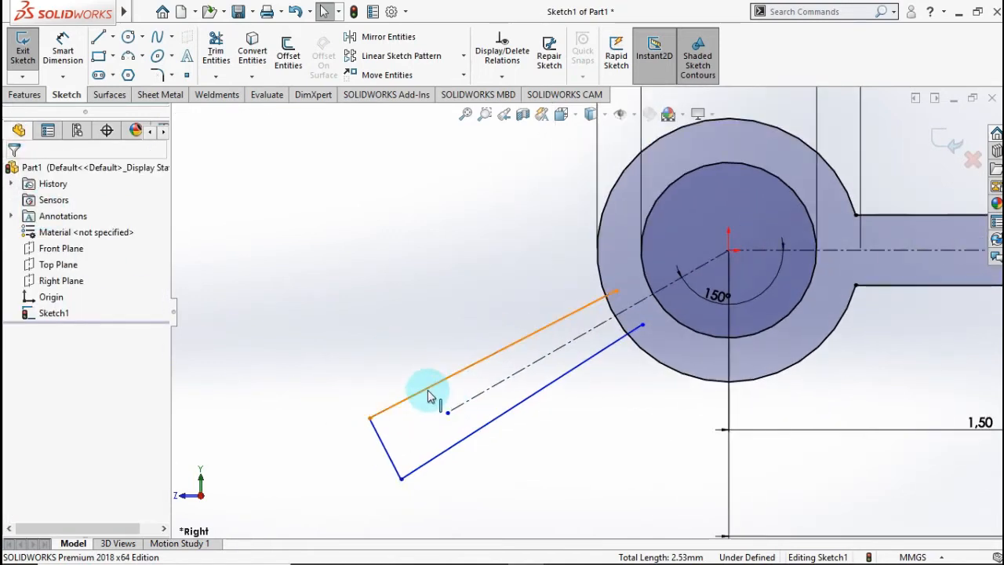
pyautogui.click(431, 393)
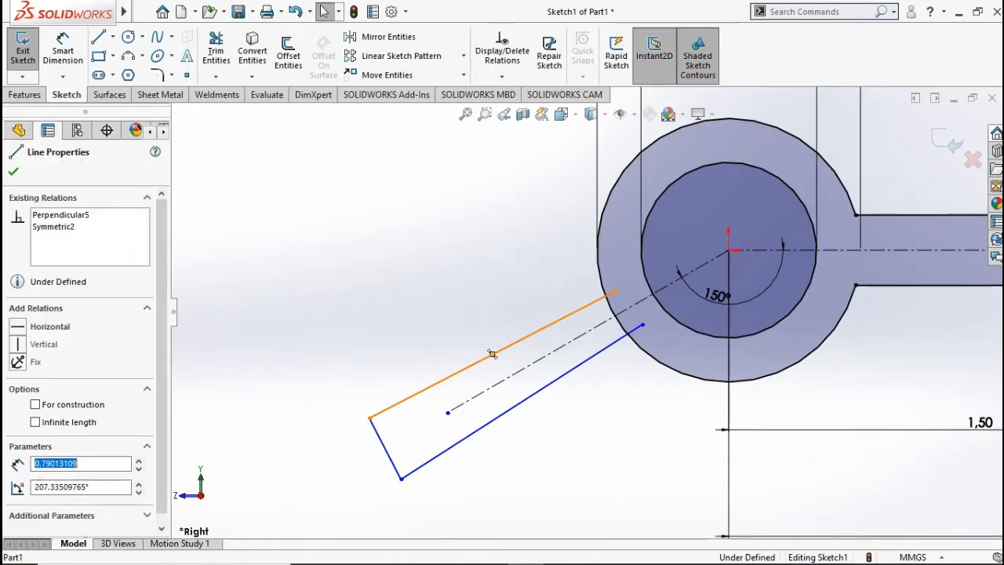
pyautogui.keyDown('ctrl'); pyautogui.click(471, 402); pyautogui.keyUp('ctrl')
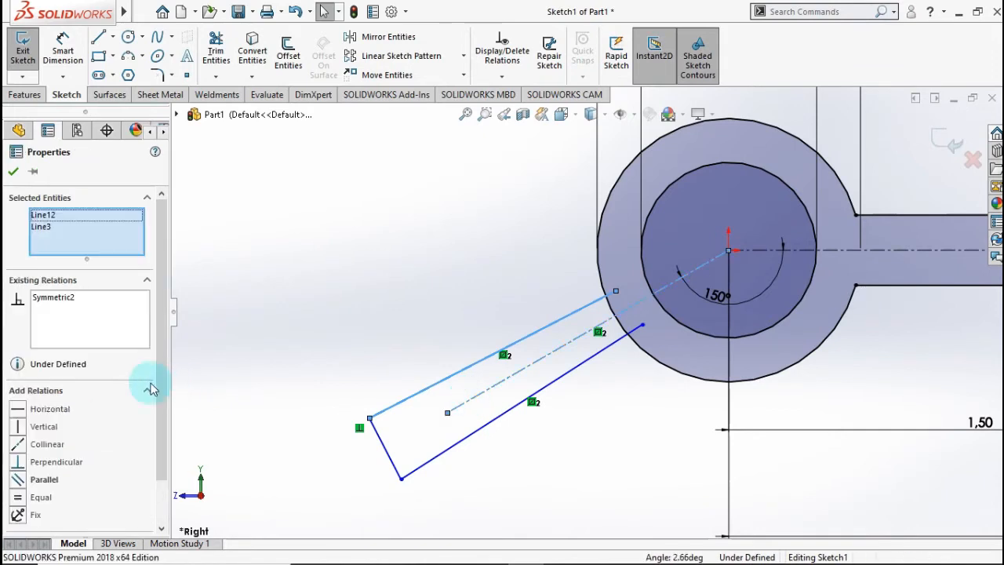
pyautogui.click(20, 482)
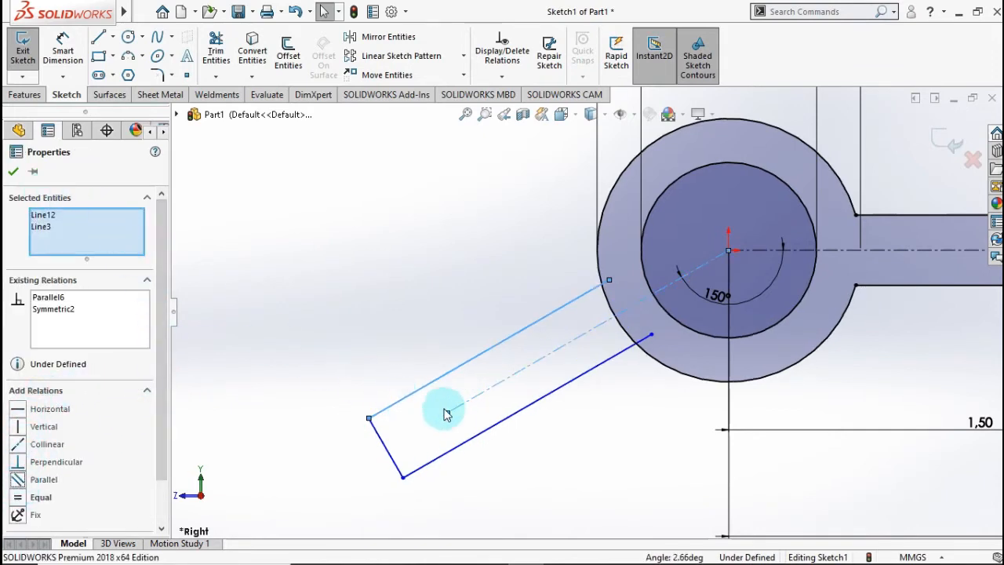
# Step: Apply a Parallel relation between the angled arm's lower long line and the inclined centerline
pyautogui.click(470, 421)
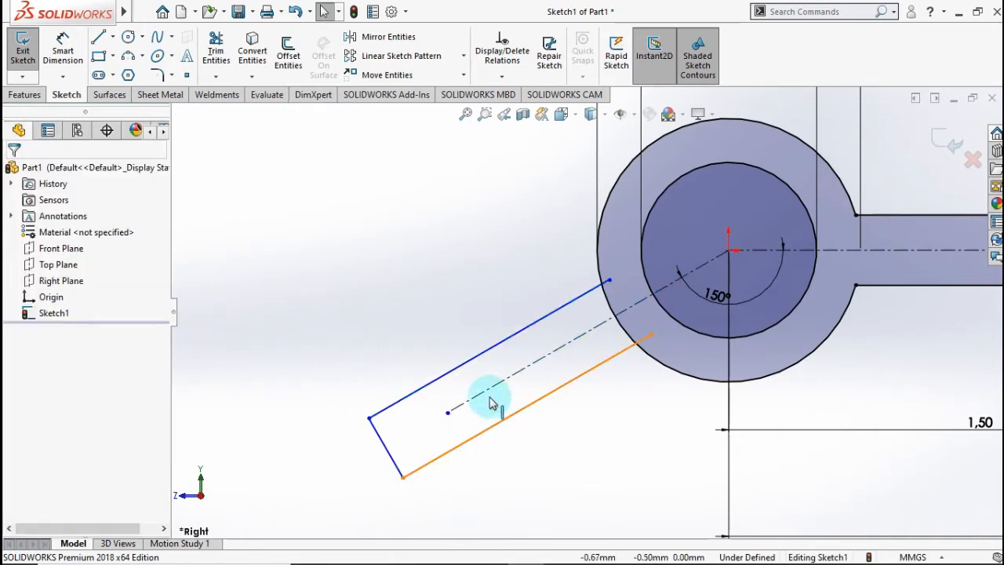
pyautogui.click(490, 402)
pyautogui.keyDown('ctrl'); pyautogui.click(485, 396); pyautogui.keyUp('ctrl')
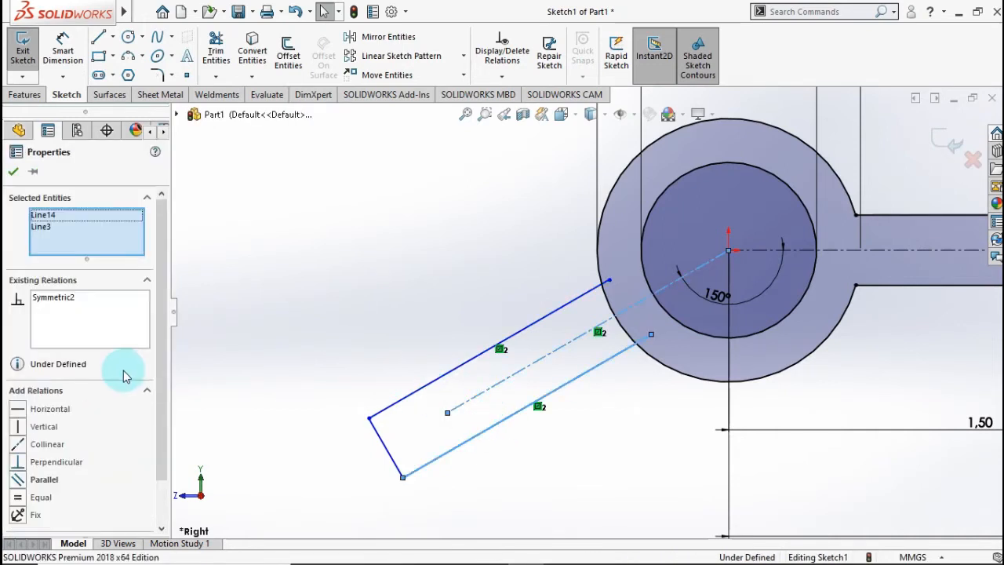
pyautogui.click(18, 481)
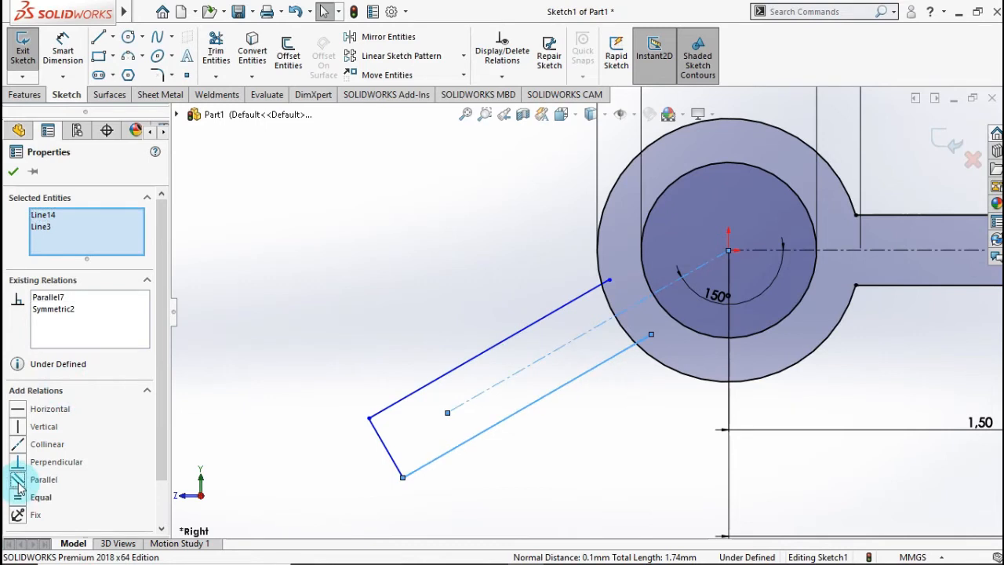
pyautogui.click(14, 172)
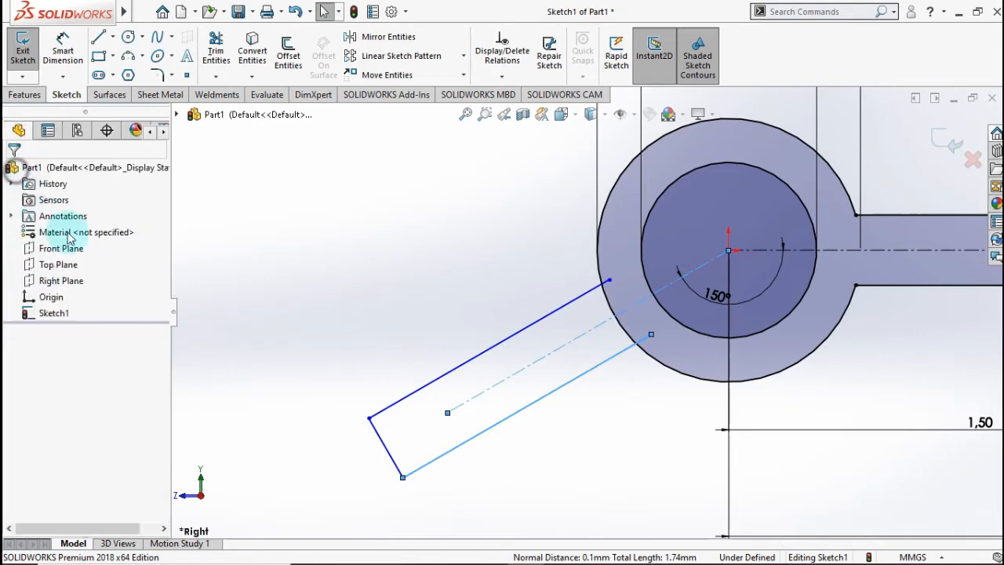
pyautogui.scroll(-3, 510, 403)
pyautogui.scroll(-2, 549, 362)
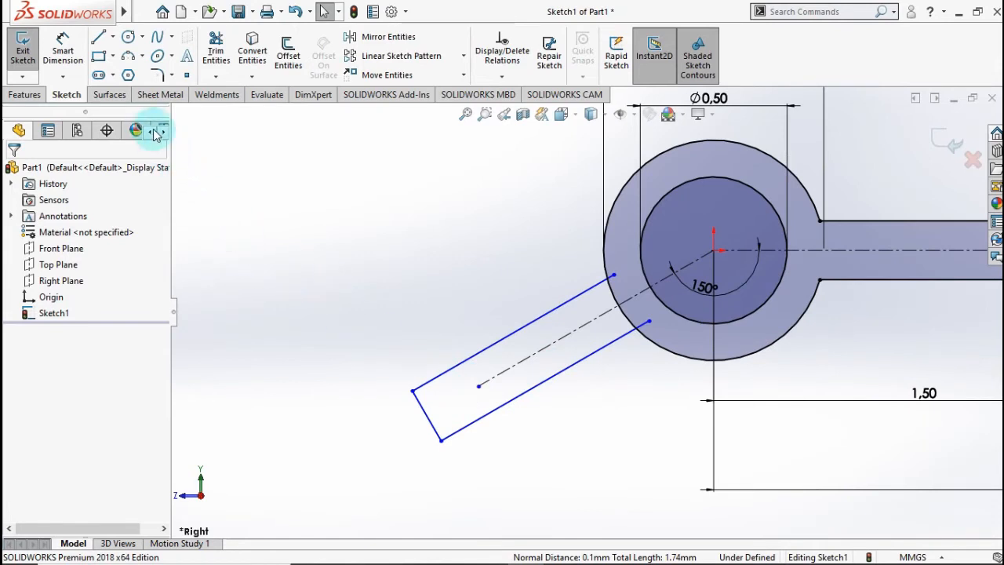
pyautogui.click(73, 60)
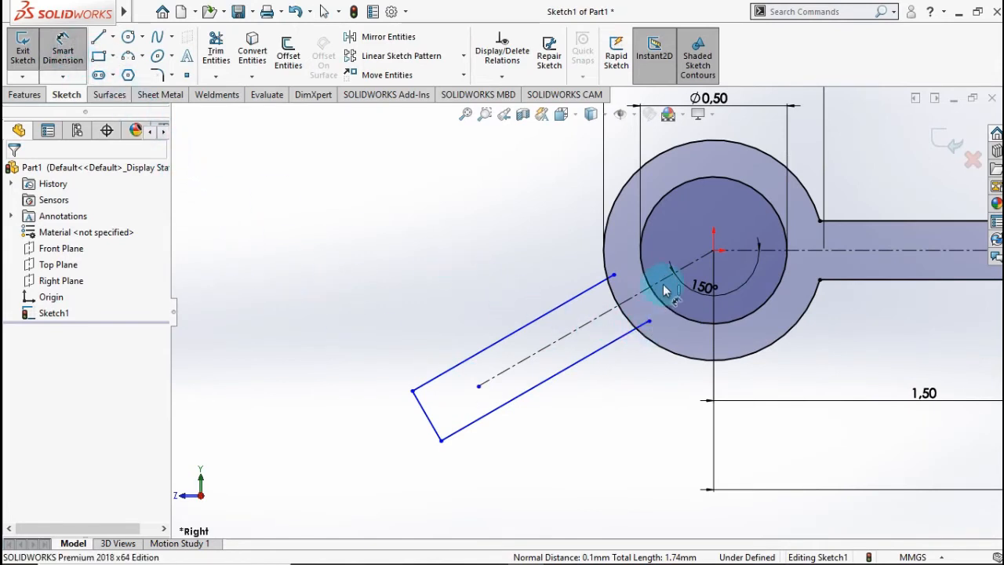
pyautogui.click(713, 251)
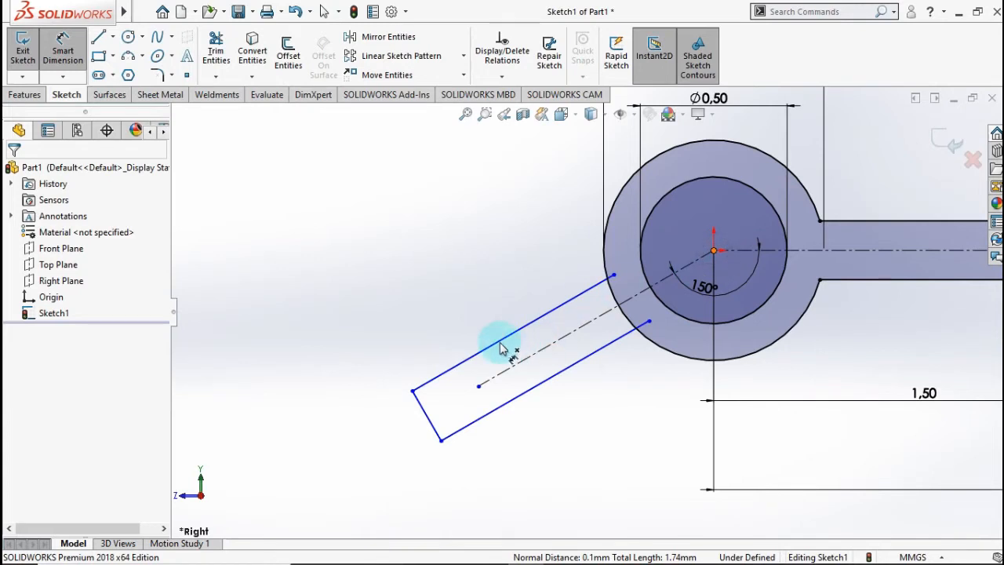
pyautogui.press('Escape')
pyautogui.press('Escape')
# Step: Delete the angled arm's lower long line and redraw it from the short end line's lower endpoint to just inside the hub's outer circle
pyautogui.click(569, 375)
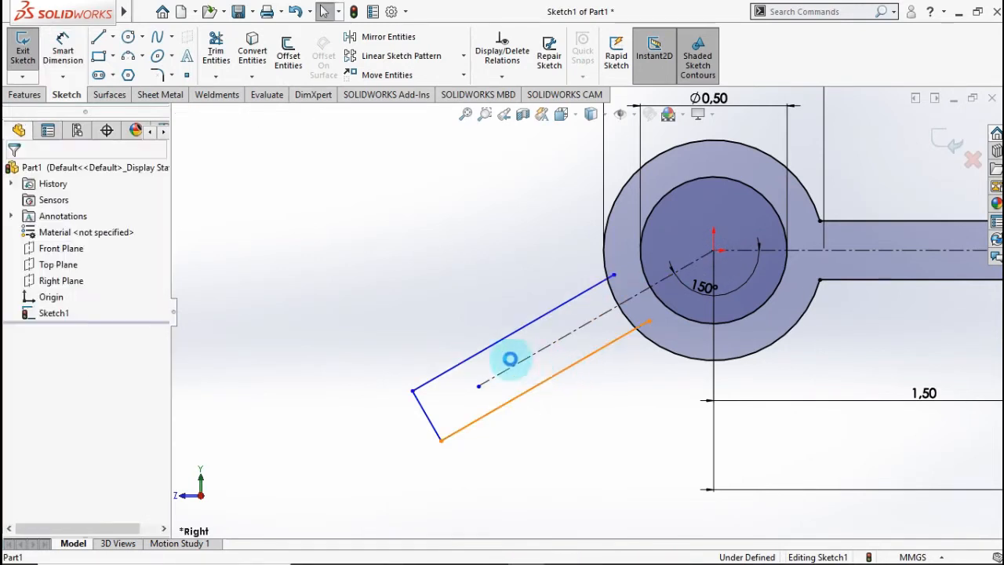
pyautogui.press('Delete')
pyautogui.click(99, 39)
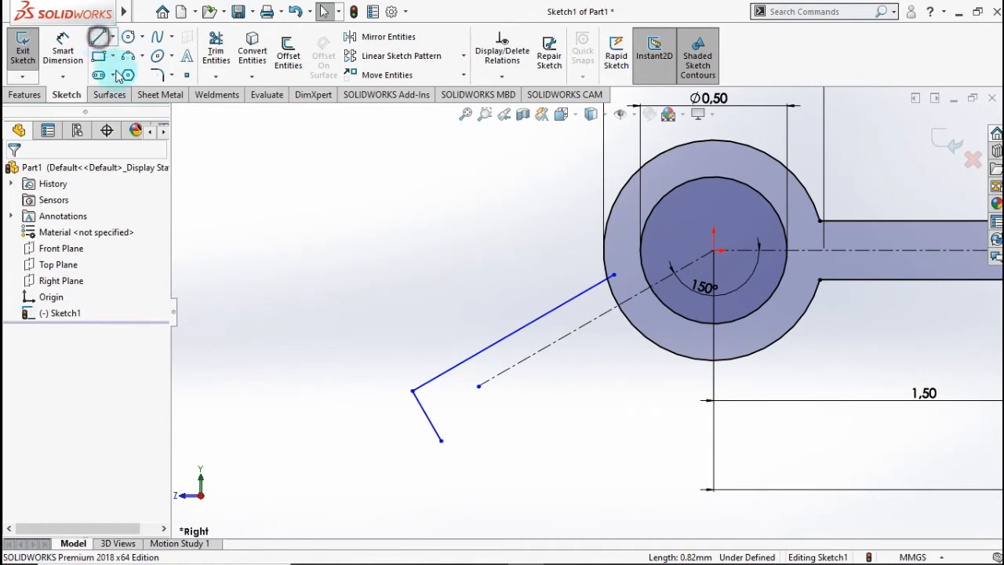
pyautogui.click(442, 442)
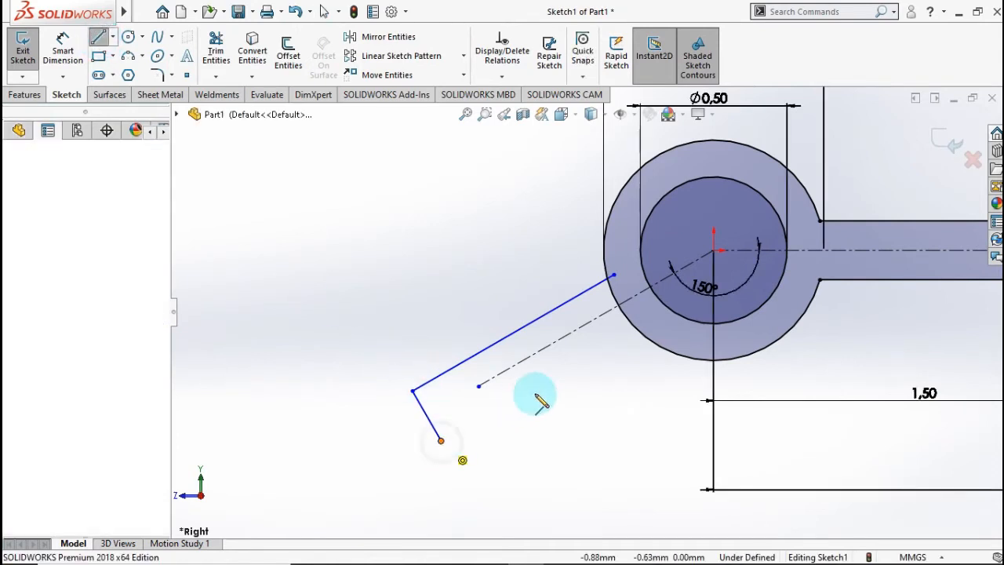
pyautogui.click(646, 321)
pyautogui.press('Escape')
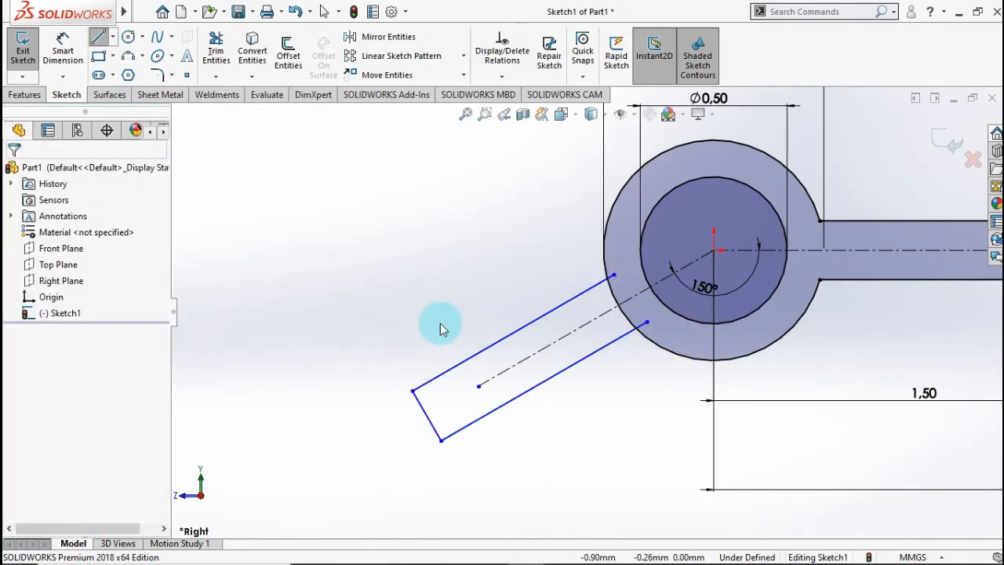
# Step: Dimension the distance from the hub center to the angled arm's short end line to 1.75 mm
pyautogui.click(59, 76)
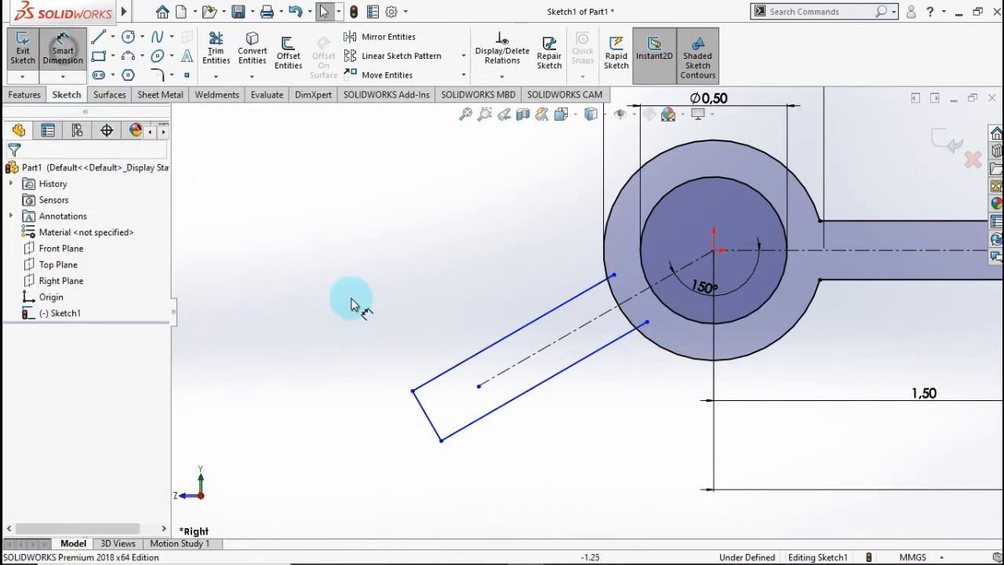
pyautogui.click(430, 416)
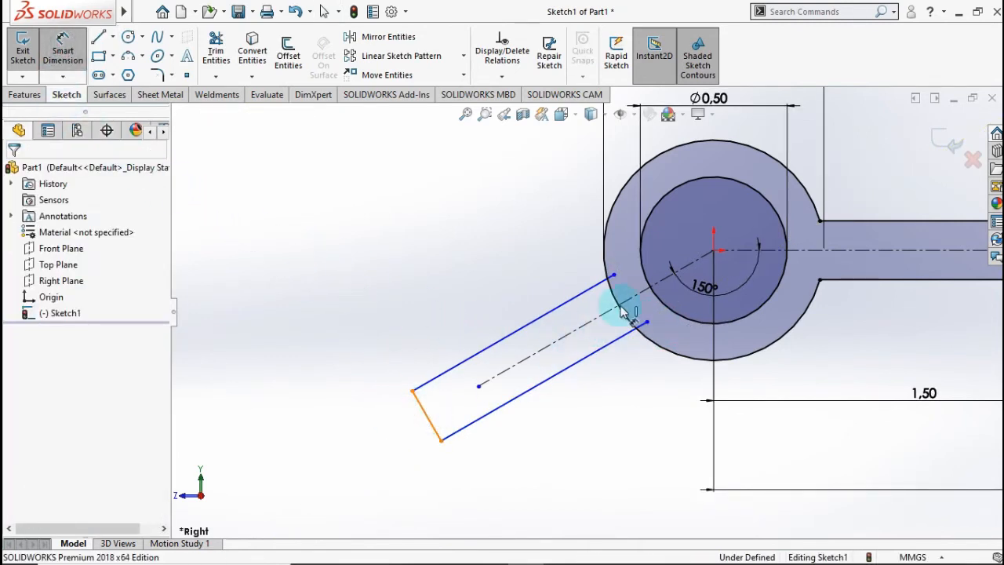
pyautogui.click(713, 250)
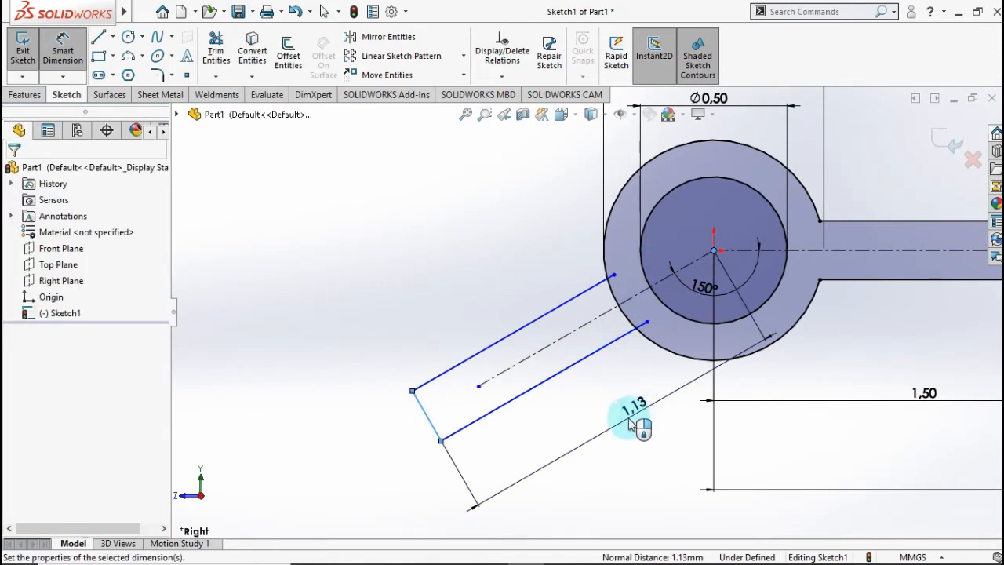
pyautogui.click(631, 424)
pyautogui.write('1.')
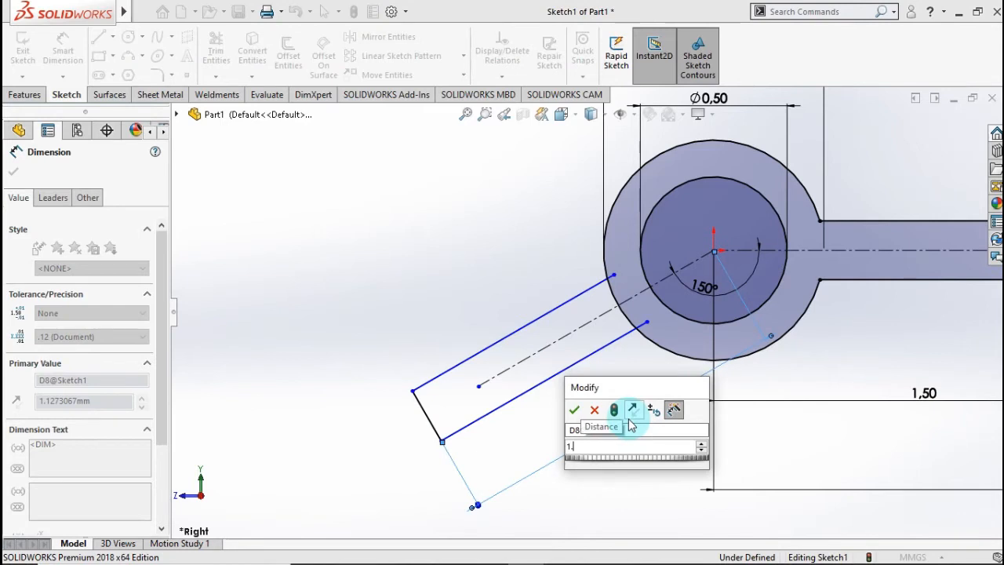
pyautogui.write('13')
pyautogui.click(575, 410)
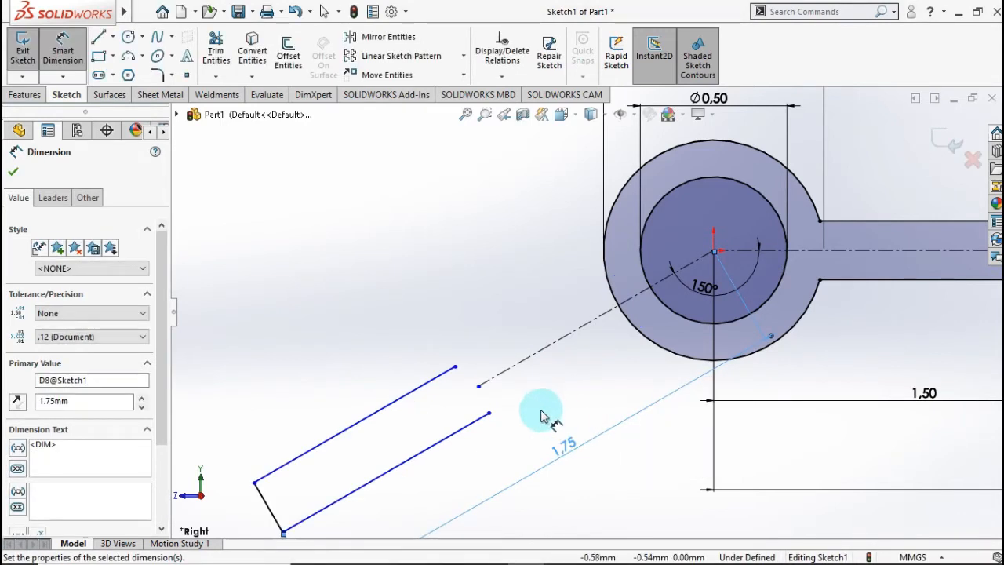
pyautogui.click(487, 414)
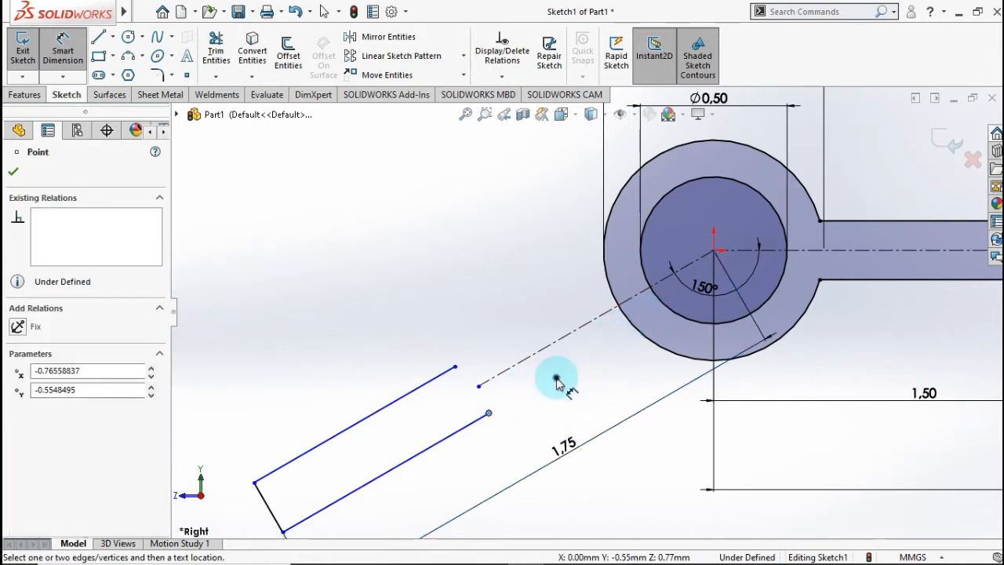
pyautogui.click(551, 385)
pyautogui.click(488, 414)
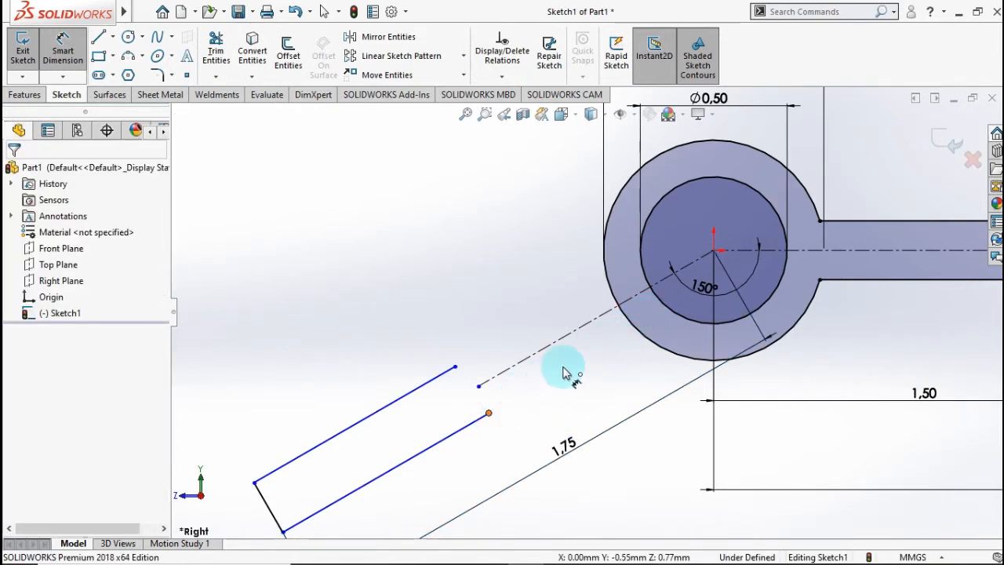
pyautogui.scroll(-2, 553, 397)
pyautogui.scroll(2, 548, 398)
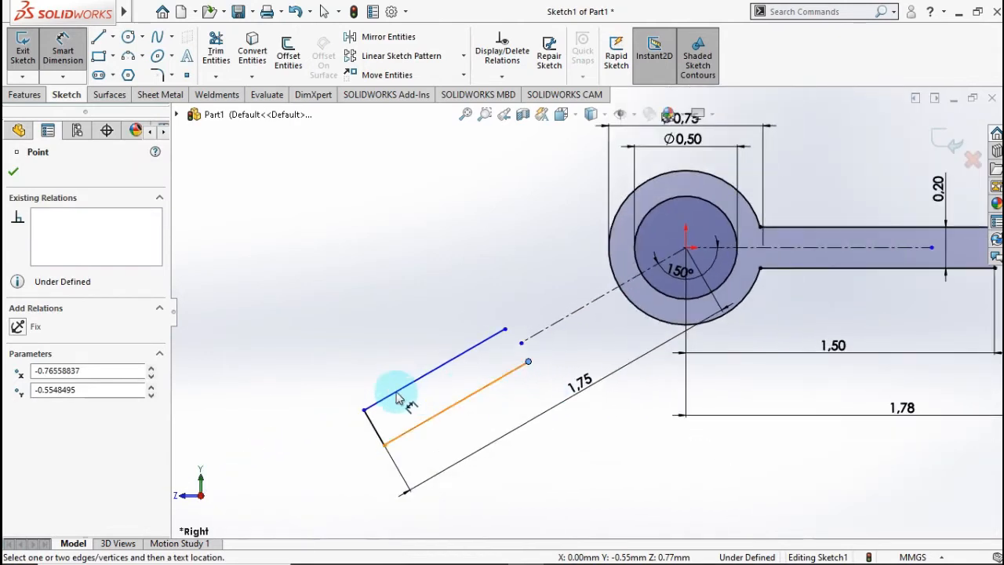
pyautogui.click(392, 395)
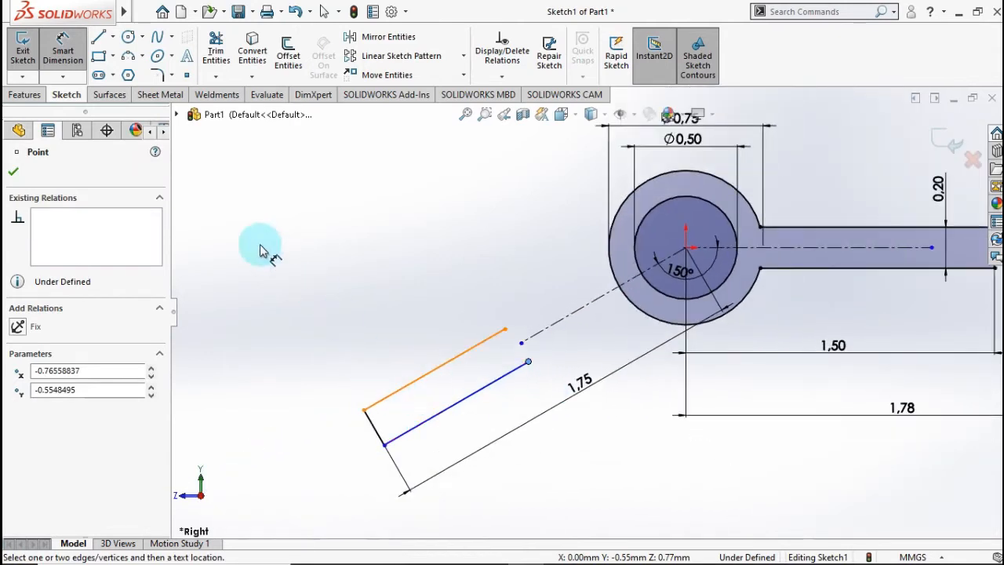
pyautogui.click(480, 409)
pyautogui.press('Escape')
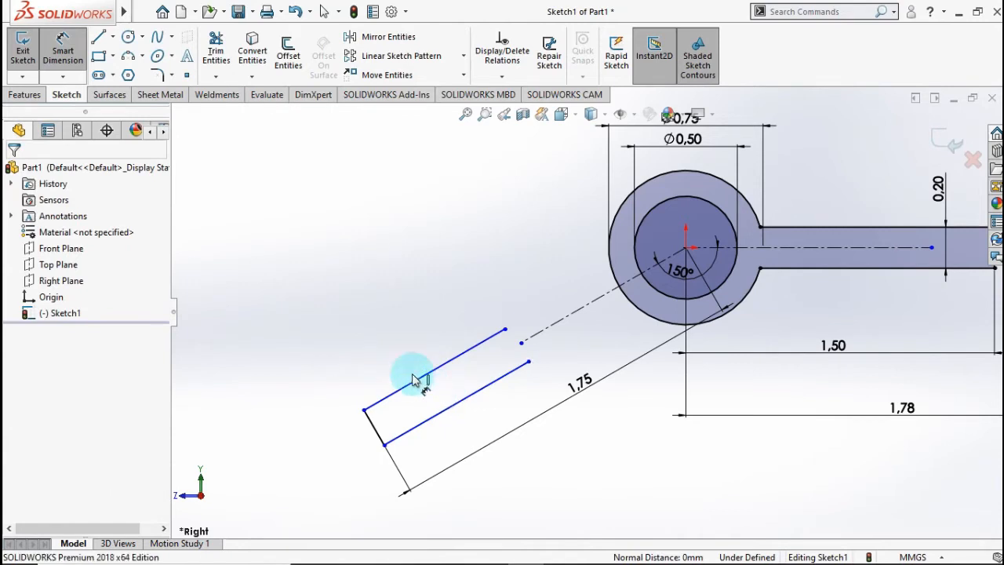
# Step: Dimension the length of the angled arm's lower long line to 1.5 mm
pyautogui.click(72, 47)
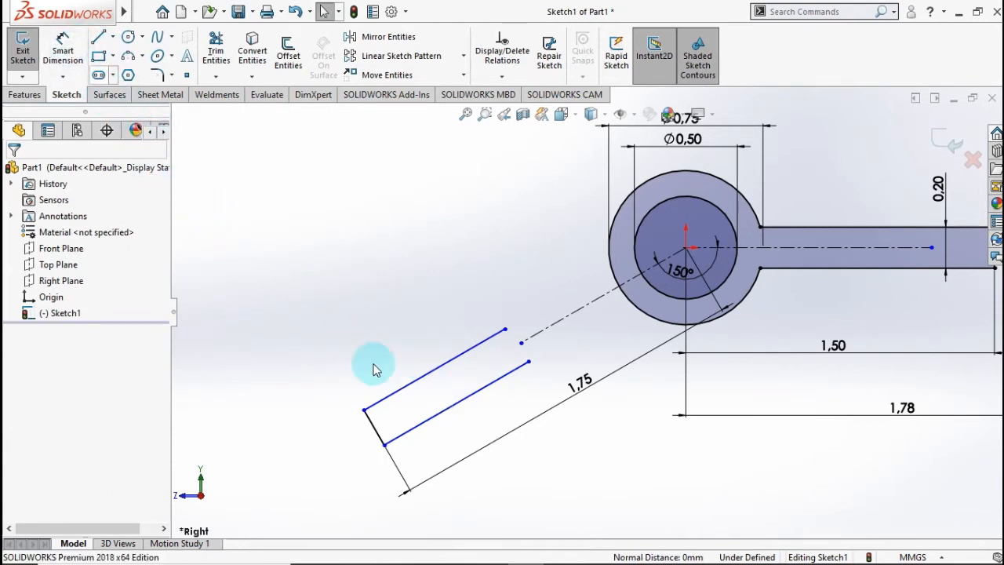
pyautogui.click(63, 48)
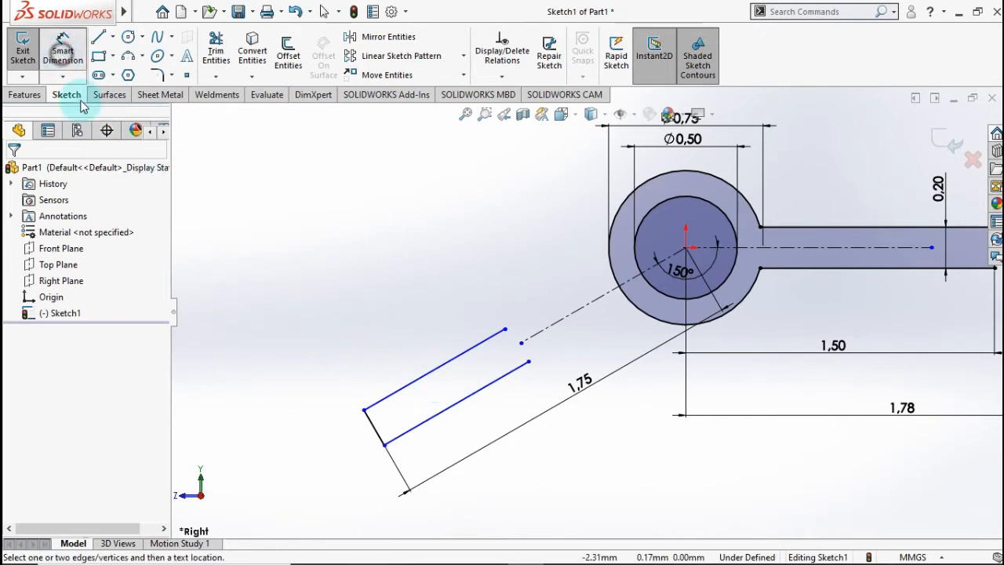
pyautogui.click(487, 413)
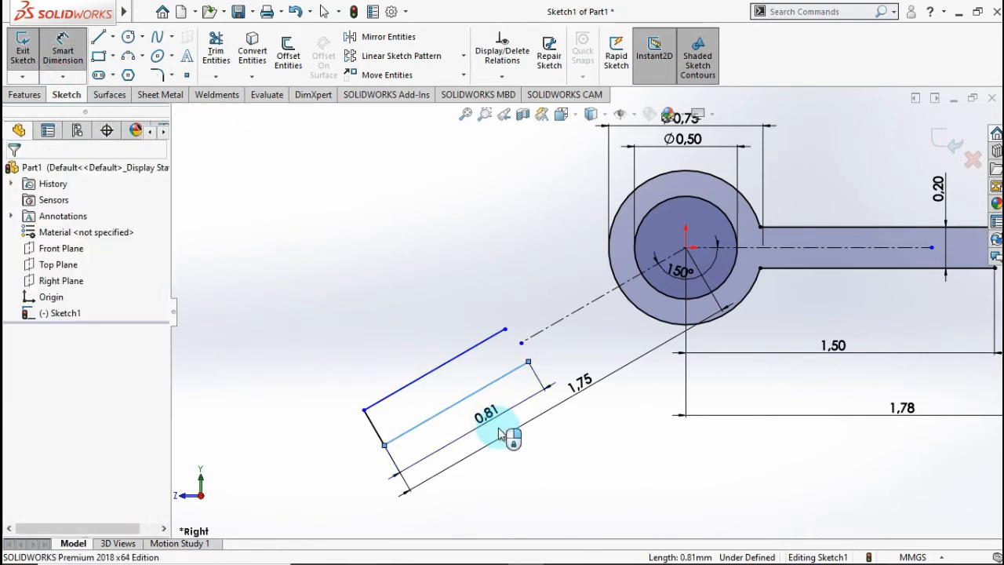
pyautogui.click(499, 436)
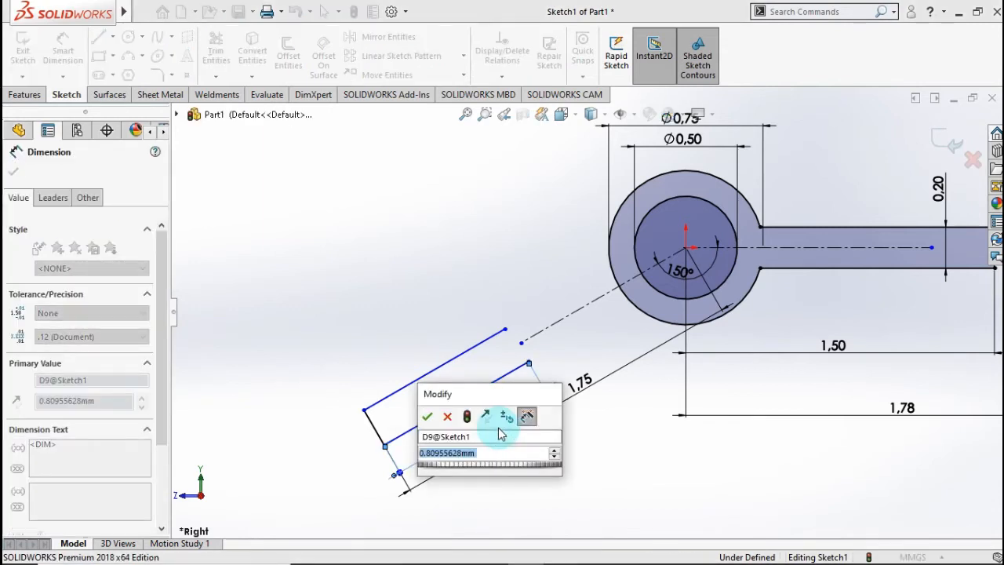
pyautogui.write('1.5')
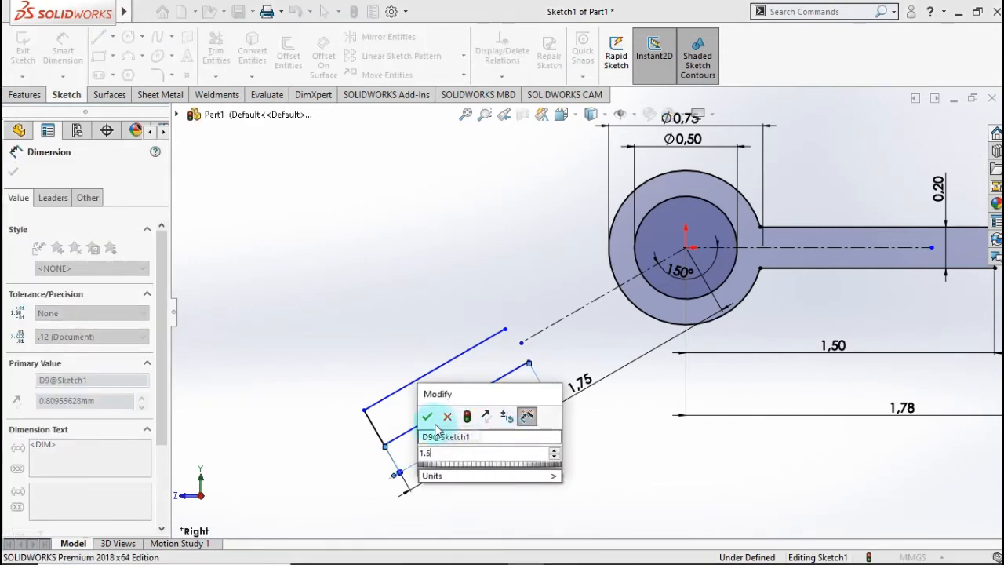
pyautogui.click(427, 417)
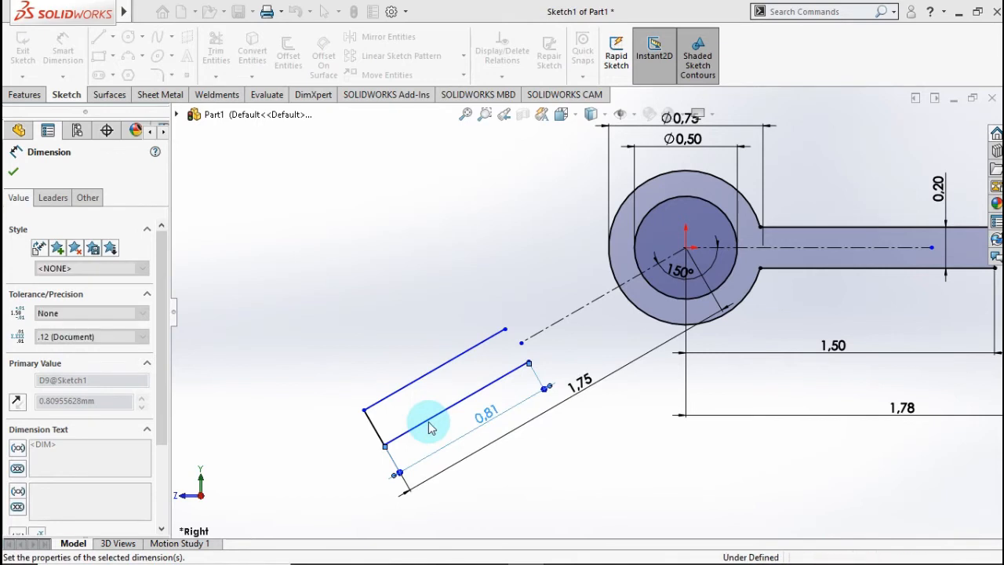
pyautogui.scroll(-2, 583, 334)
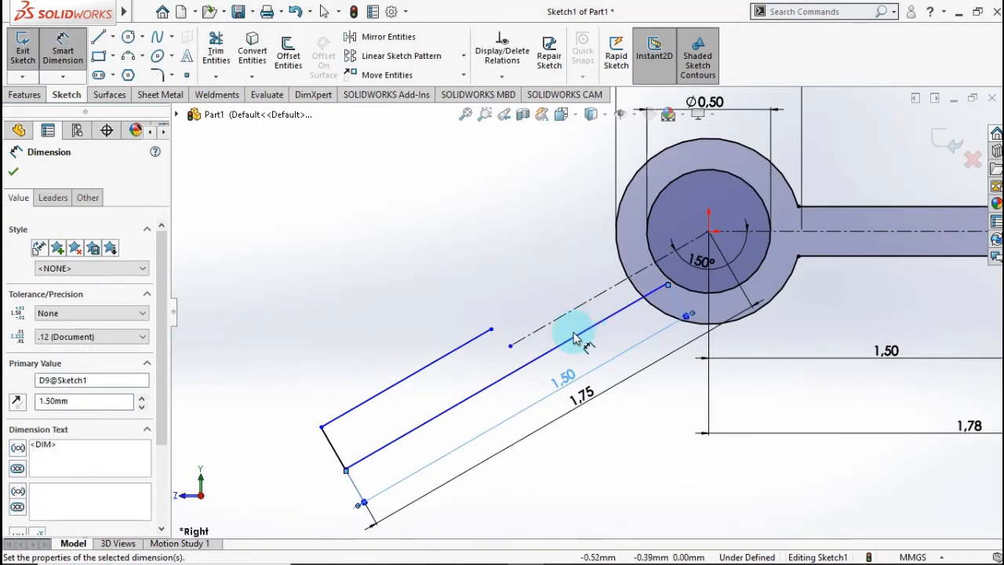
pyautogui.click(550, 353)
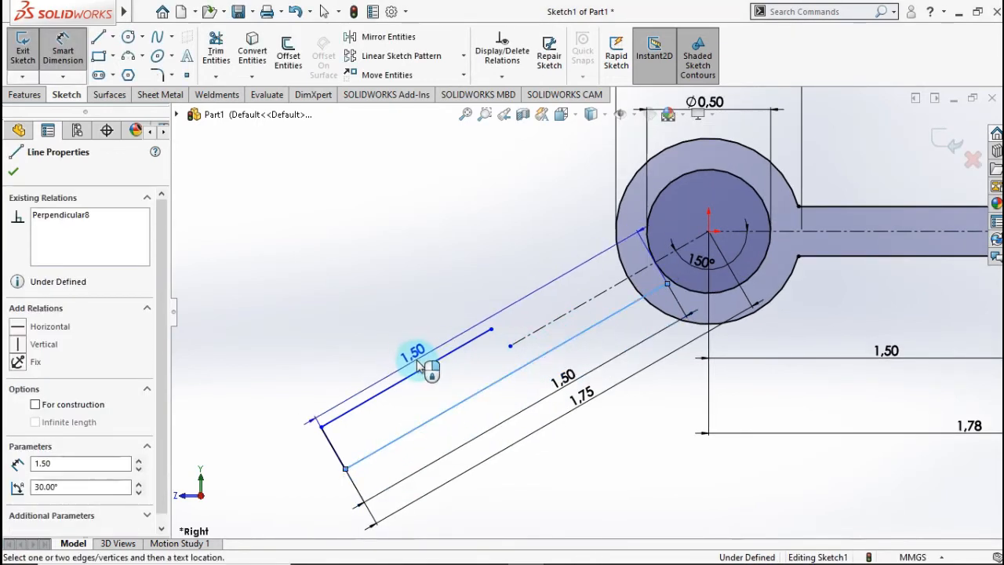
pyautogui.press('Escape')
# Step: Apply an Equal relation between the angled arm's upper and lower long lines
pyautogui.click(459, 404)
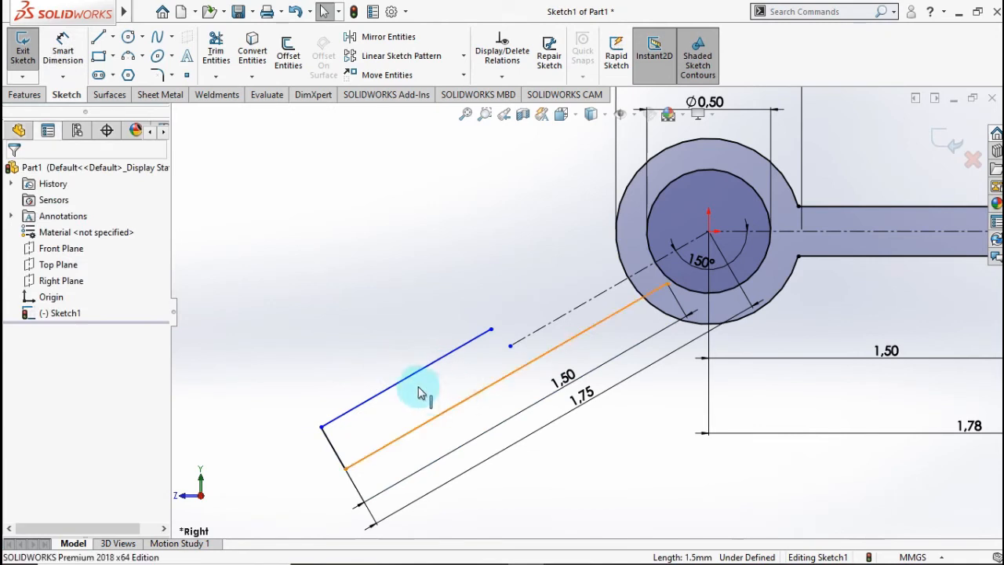
pyautogui.click(416, 373)
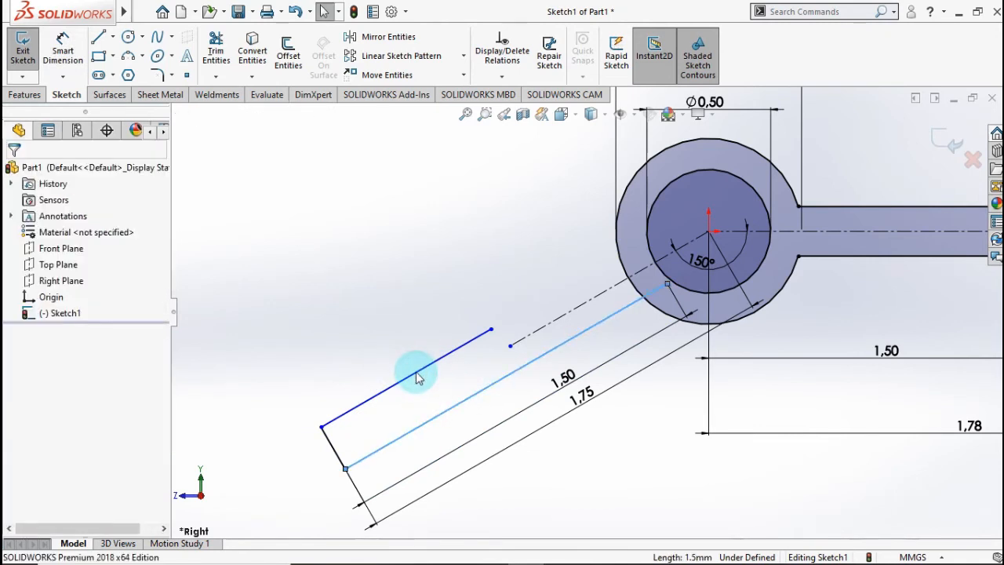
pyautogui.keyDown('ctrl'); pyautogui.click(384, 392); pyautogui.keyUp('ctrl')
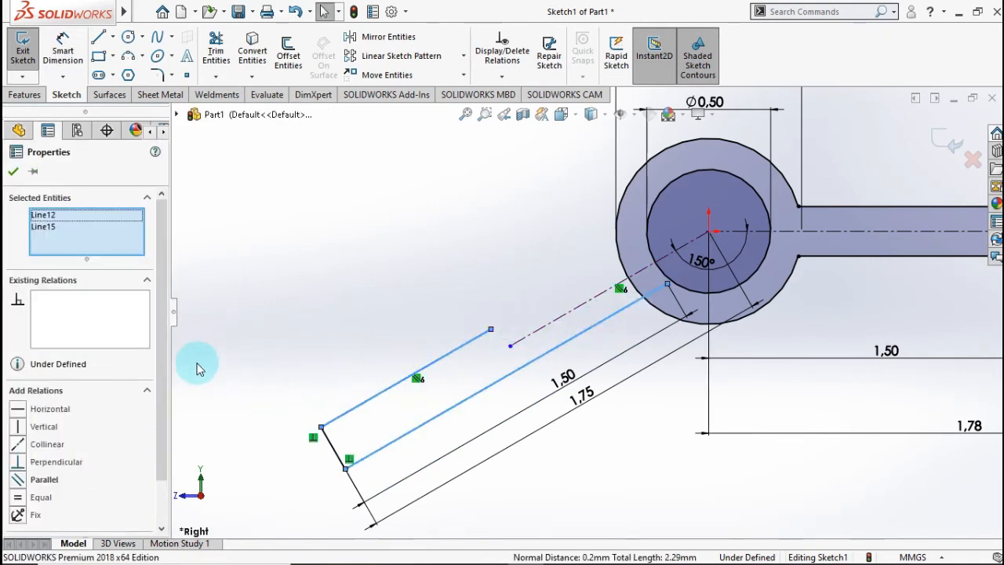
pyautogui.click(15, 497)
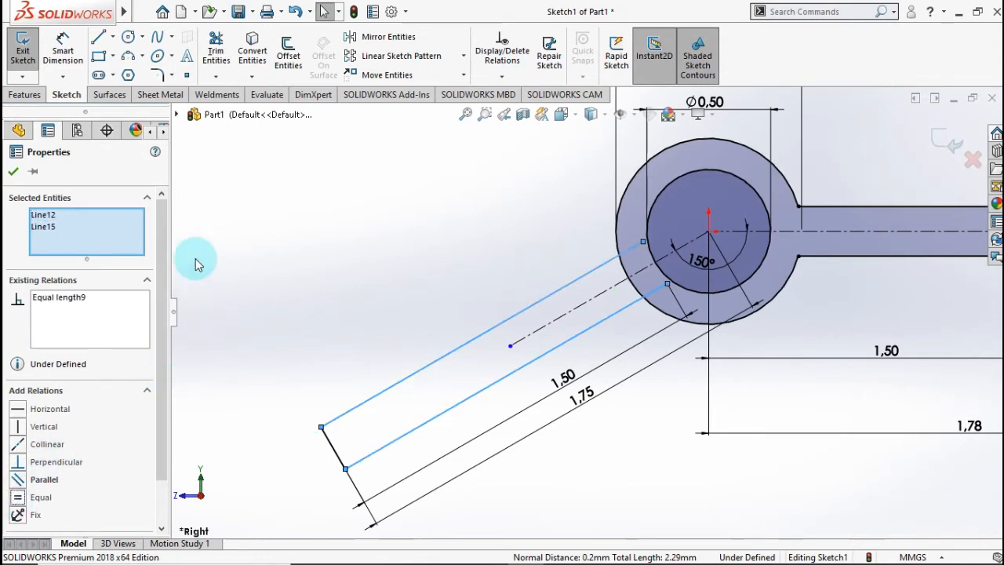
pyautogui.click(265, 174)
# Step: Trim the ends of the angled arm's two long lines that extend inside the hub's outer circle
pyautogui.click(217, 45)
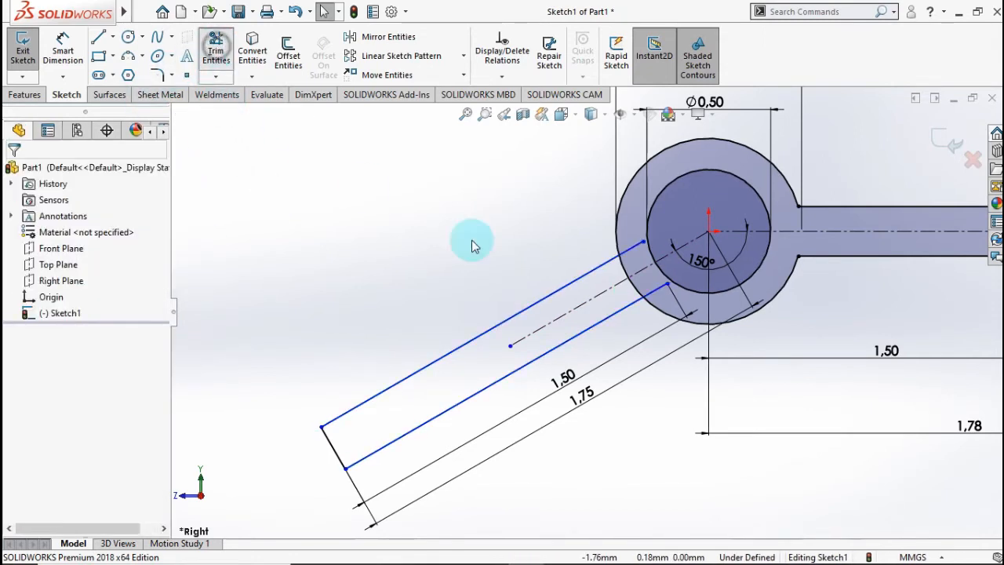
pyautogui.scroll(-2, 660, 286)
pyautogui.moveTo(646, 302); pyautogui.dragTo(604, 232)
pyautogui.scroll(2, 416, 317)
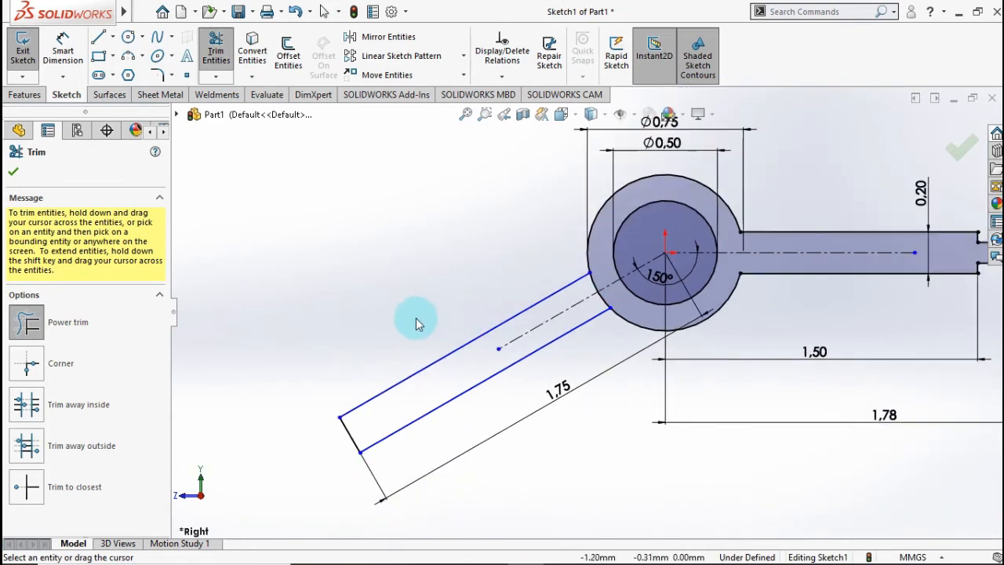
# Step: Dimension the distance between the angled arm's two long lines to 0.2 mm
pyautogui.click(65, 63)
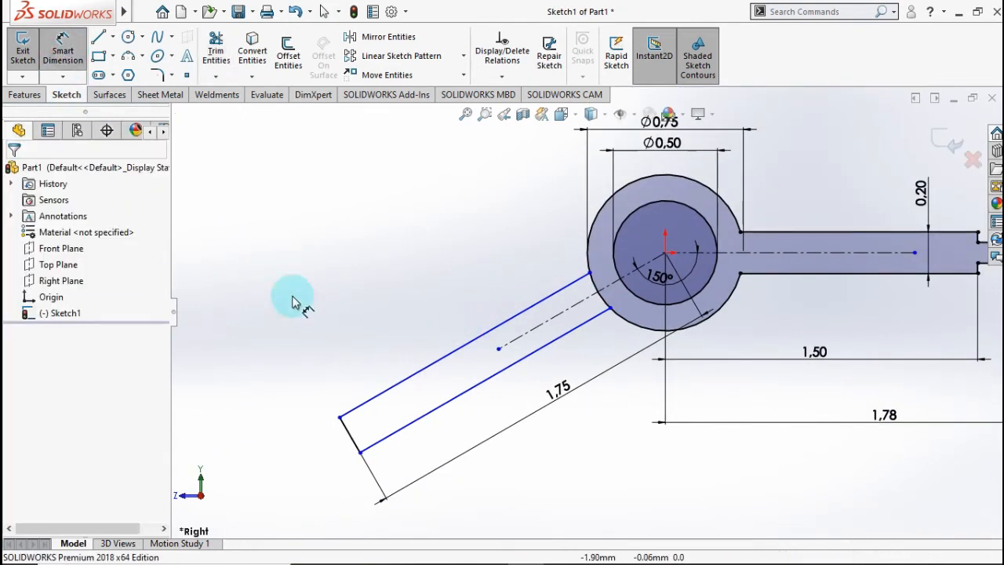
pyautogui.click(443, 404)
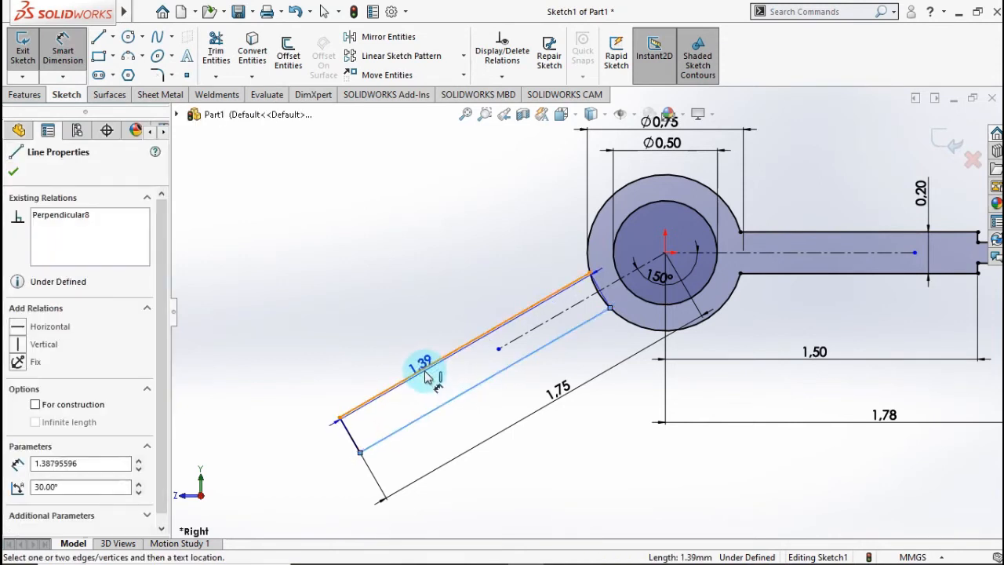
pyautogui.click(424, 367)
pyautogui.click(372, 309)
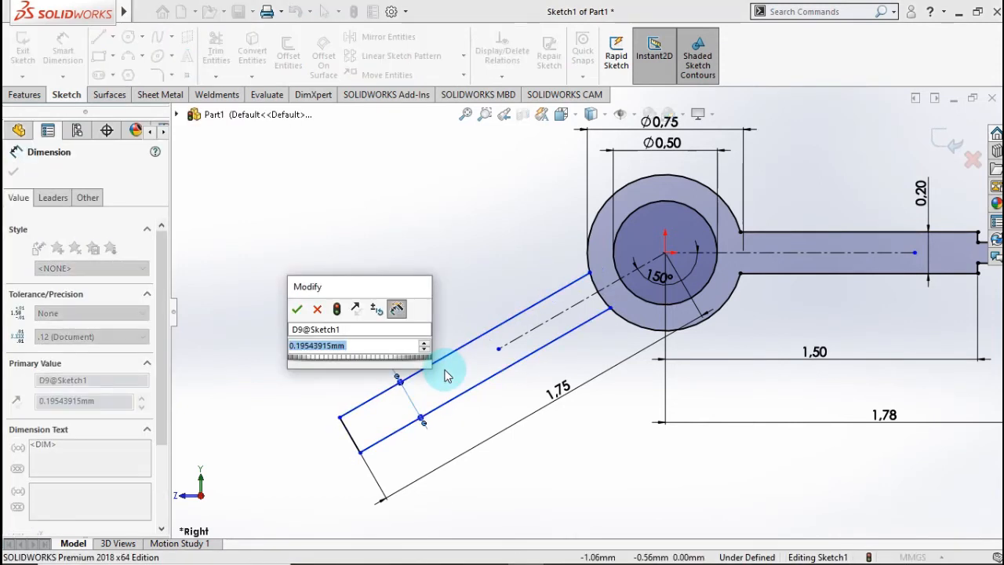
pyautogui.write('0.')
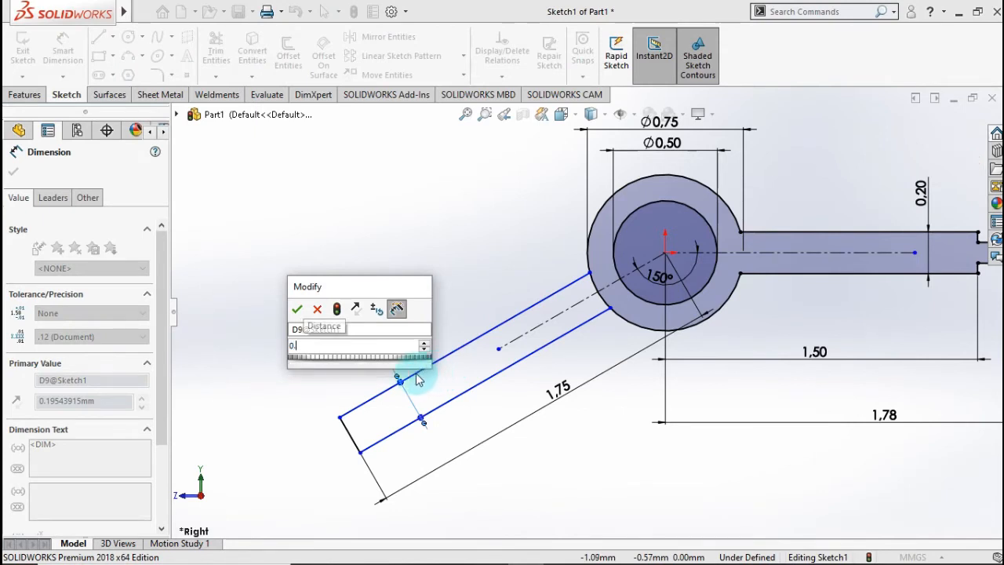
pyautogui.write('2')
pyautogui.click(296, 308)
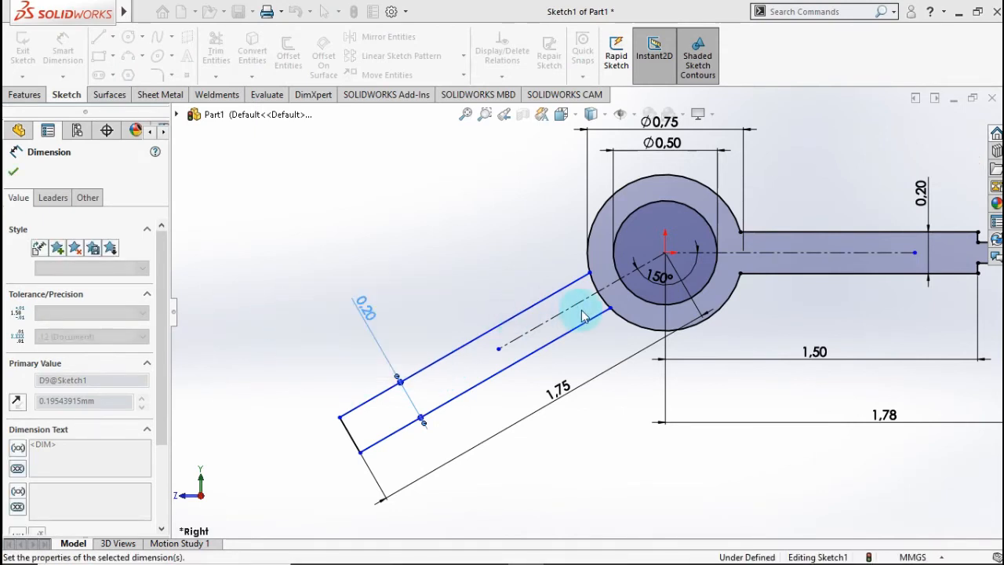
# Step: Trim the arc of the hub's outer circle between the angled arm's two long lines and finish trimming
pyautogui.scroll(-2, 610, 276)
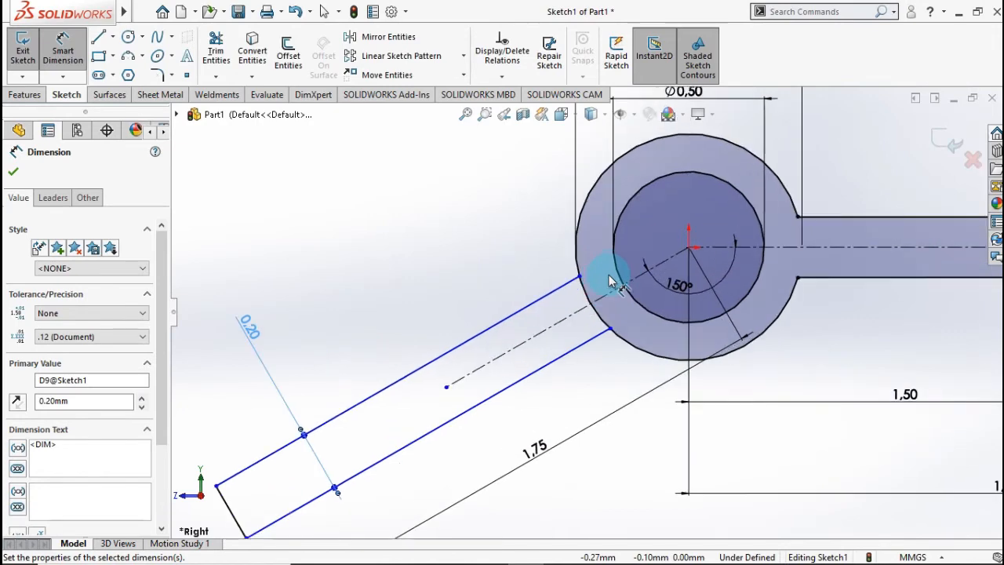
pyautogui.scroll(-2, 608, 274)
pyautogui.click(216, 51)
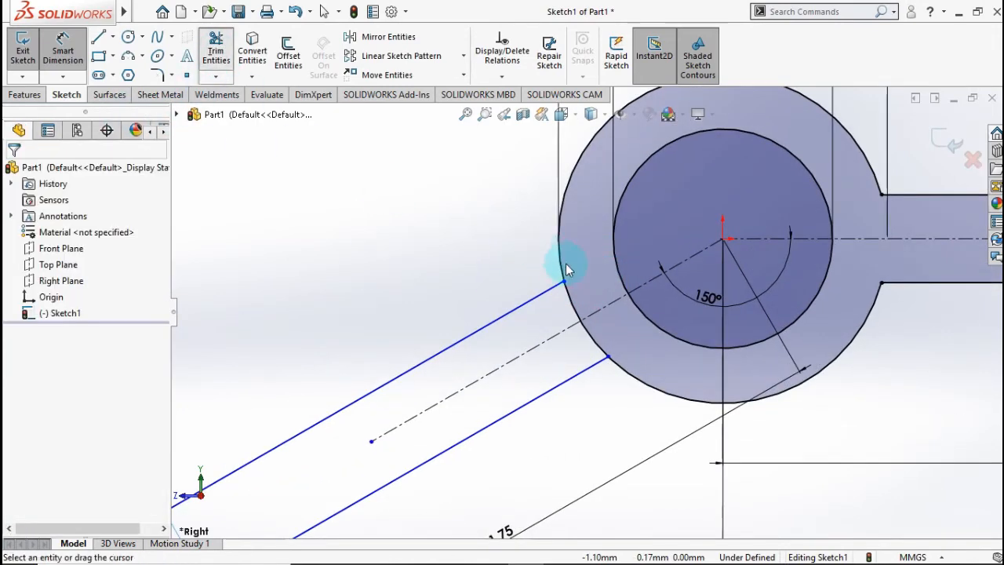
pyautogui.moveTo(581, 292)
pyautogui.mouseDown()
pyautogui.moveTo(573, 303)
pyautogui.moveTo(602, 334)
pyautogui.mouseUp()
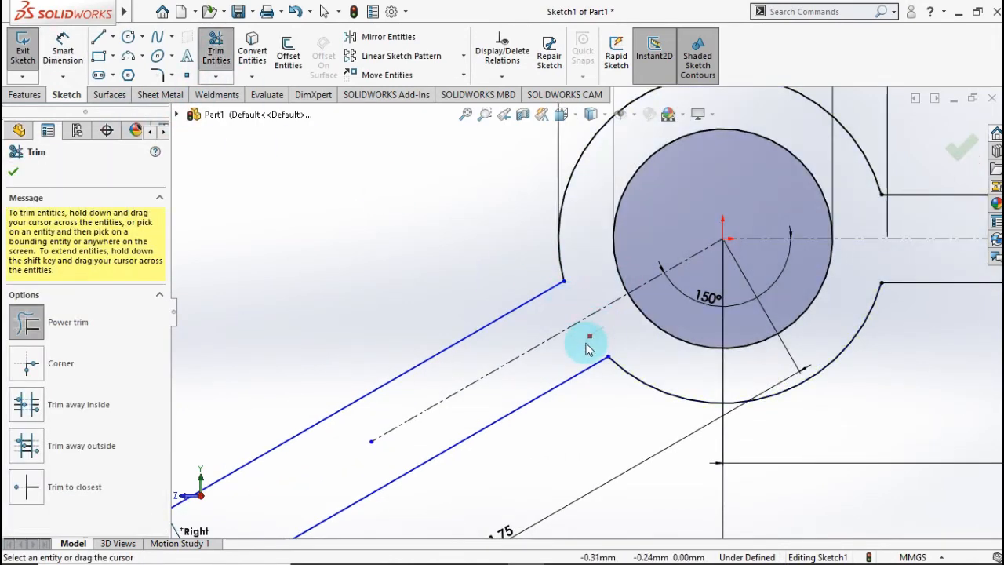
pyautogui.scroll(3, 588, 348)
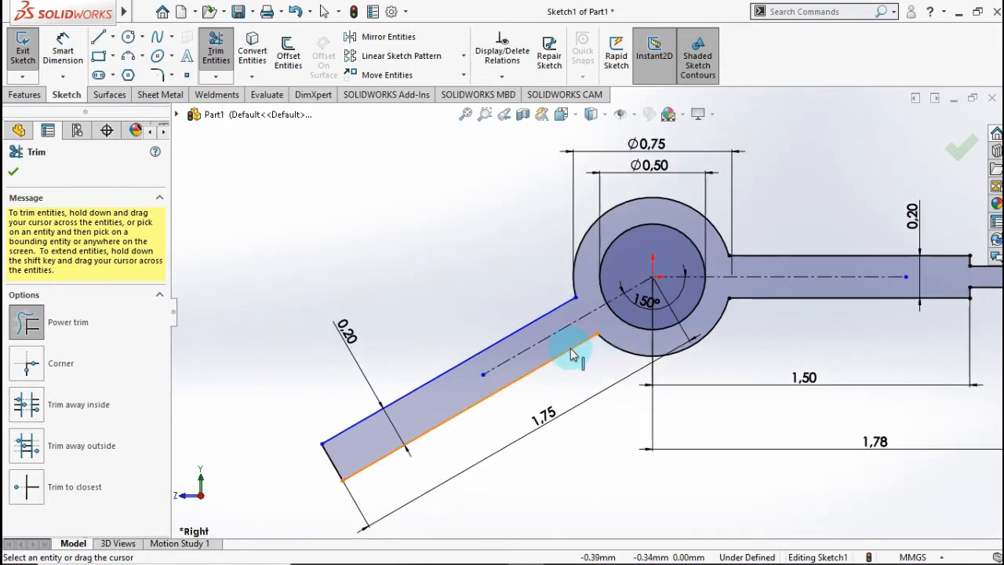
pyautogui.scroll(1, 581, 357)
pyautogui.scroll(1, 620, 388)
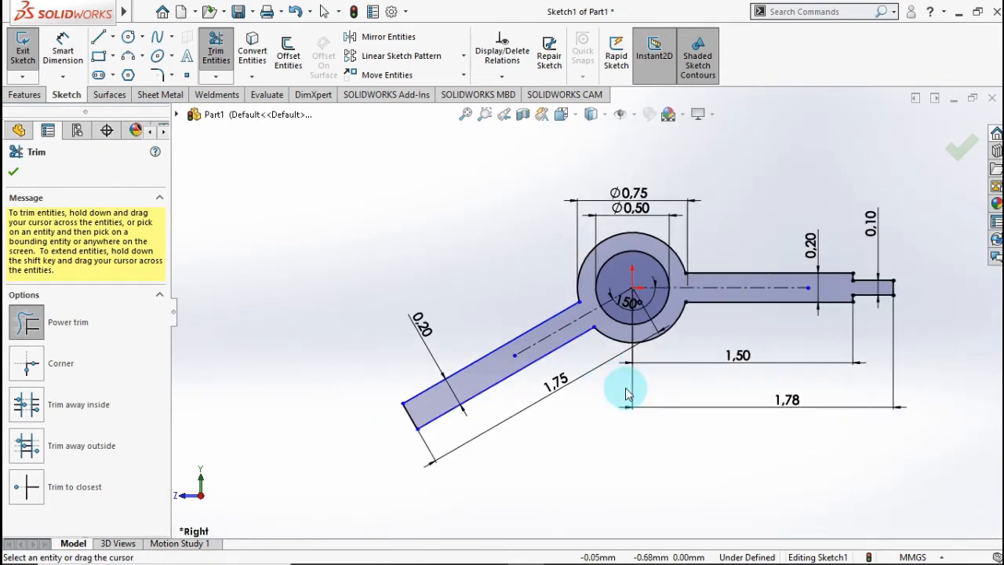
pyautogui.click(960, 148)
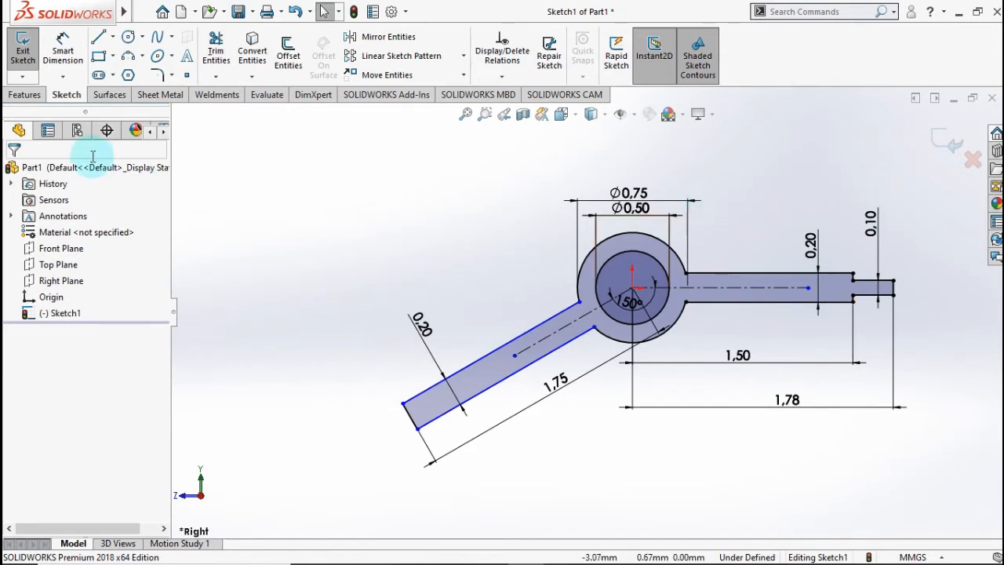
# Step: Extrude the bracket profile as a boss with the Mid Plane end condition and a depth of 0.75 mm
pyautogui.click(24, 94)
pyautogui.click(32, 58)
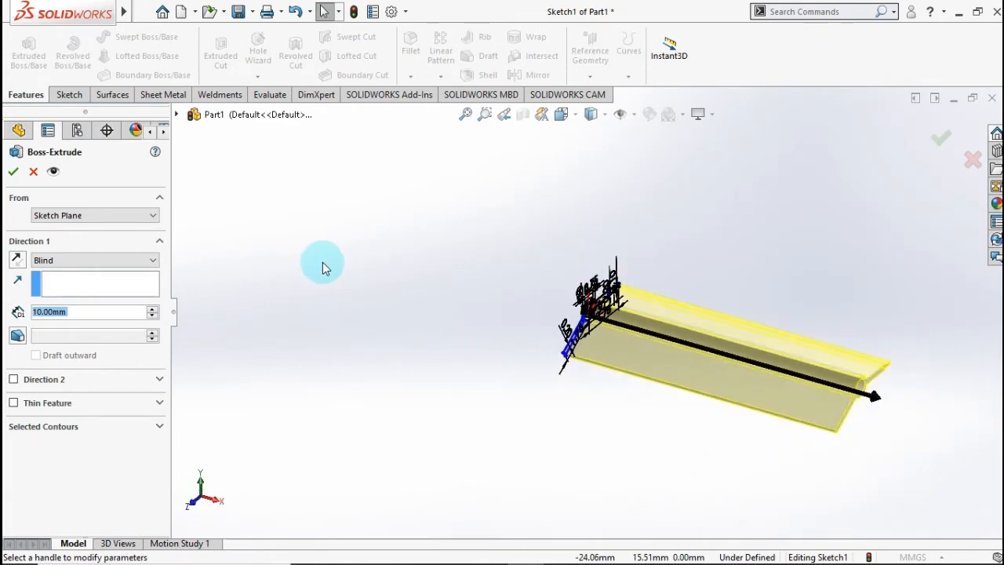
pyautogui.click(96, 259)
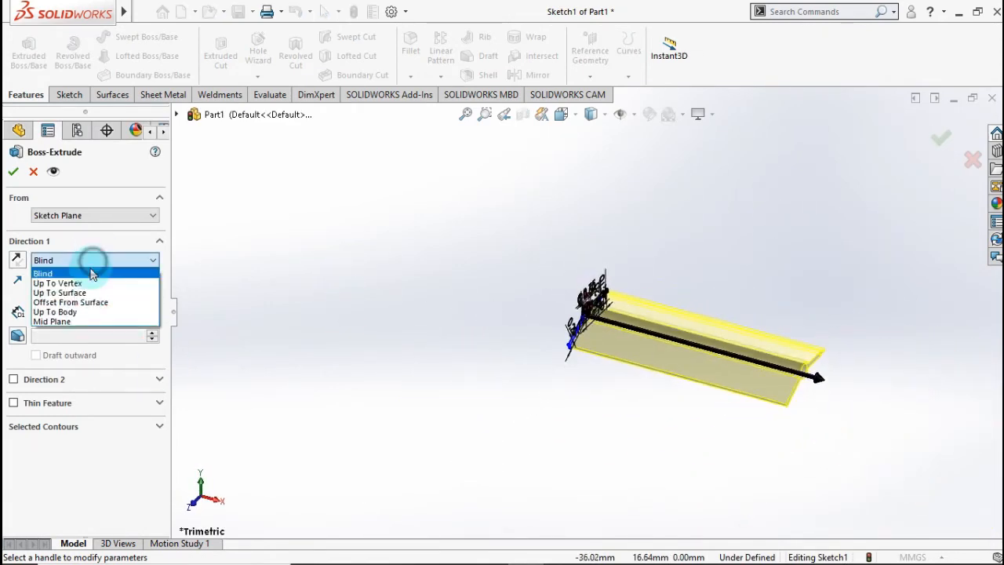
pyautogui.click(79, 321)
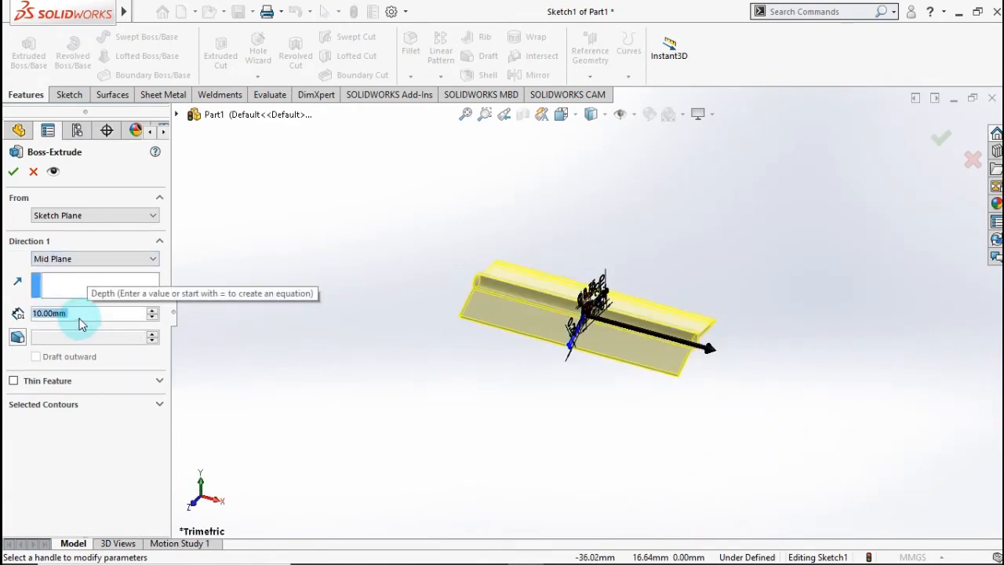
pyautogui.write('0.')
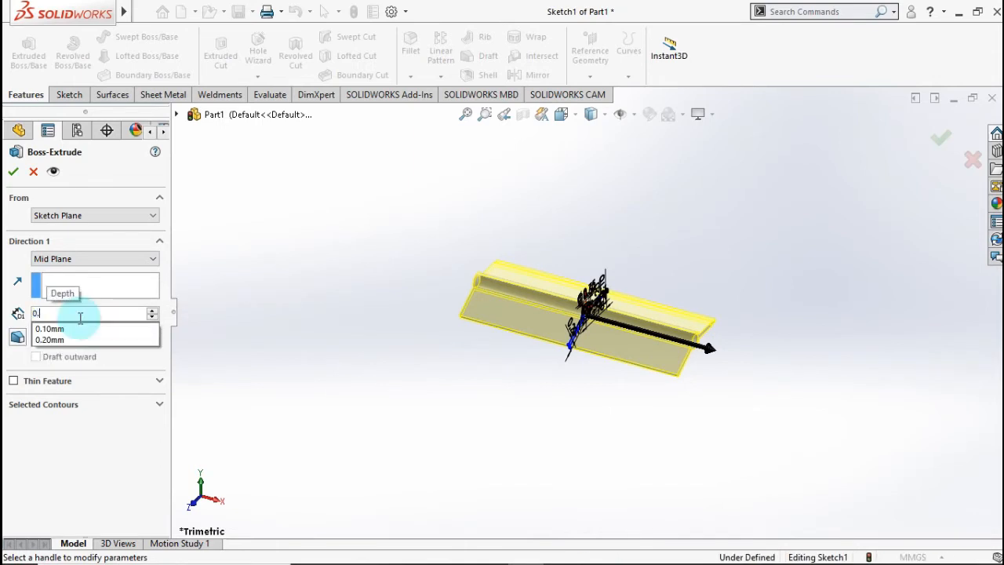
pyautogui.write('75')
pyautogui.press('Return')
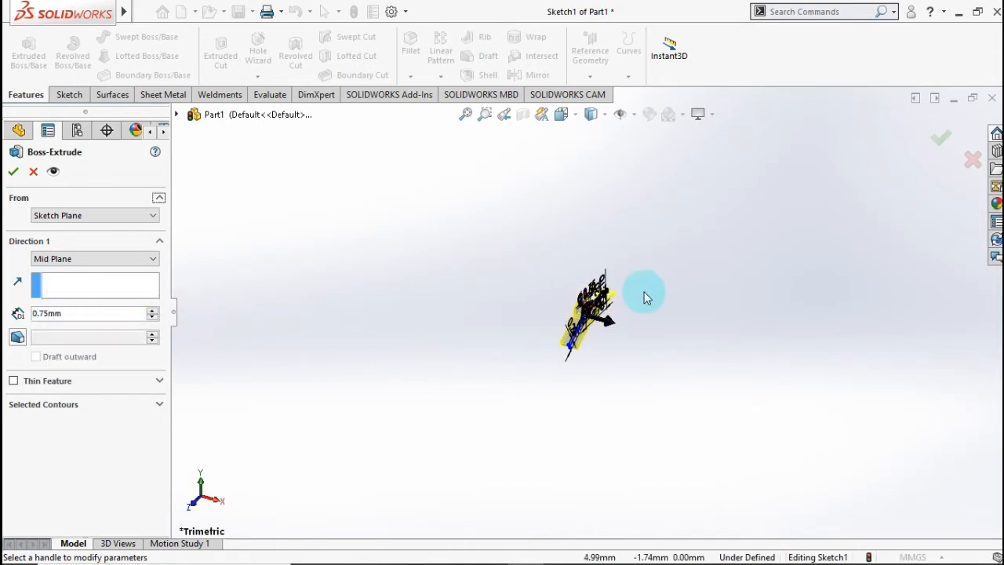
pyautogui.scroll(-5, 578, 342)
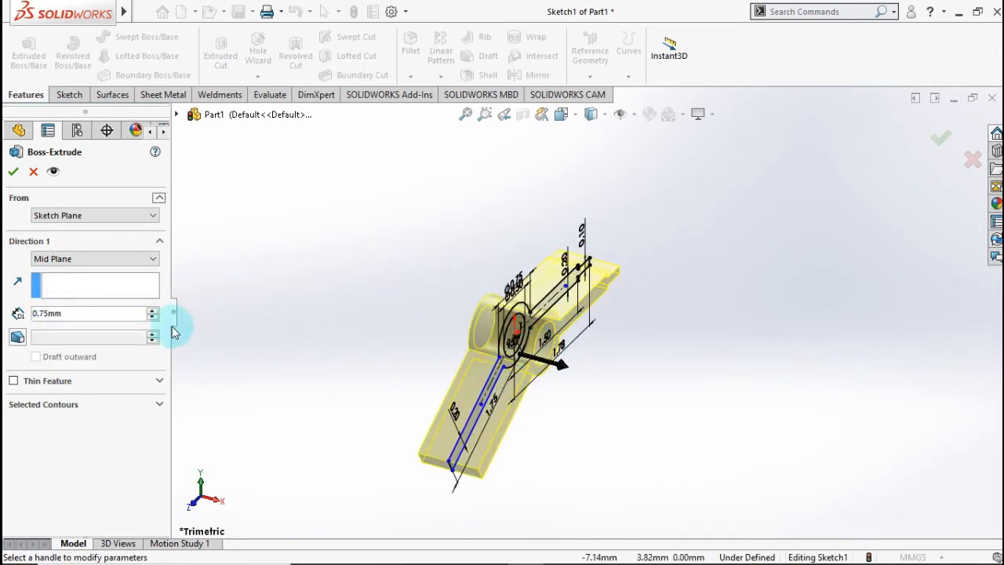
pyautogui.click(12, 173)
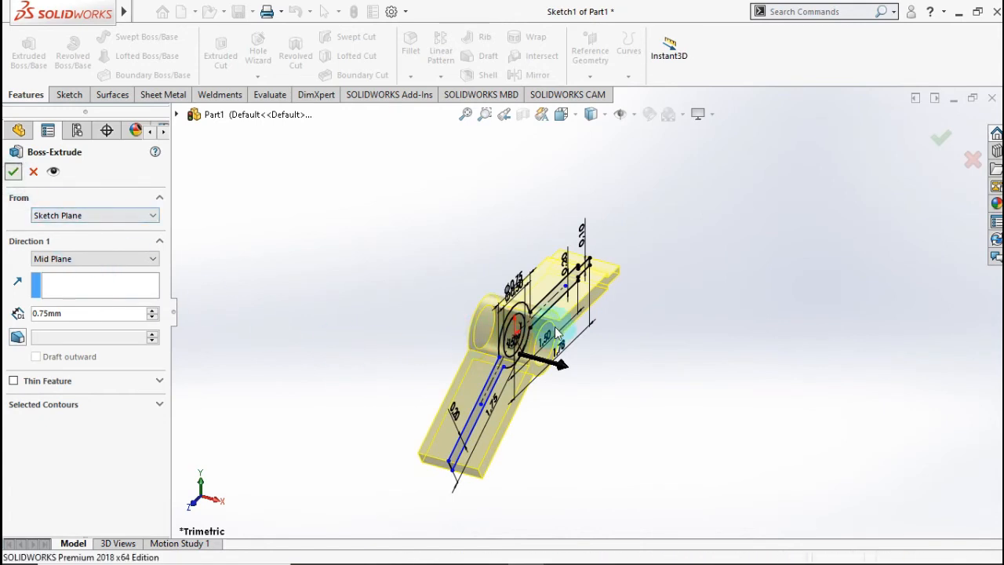
# Step: Start a sketch on the upper face of the thin stepped tongue at the end of the horizontal arm
pyautogui.scroll(-4, 578, 317)
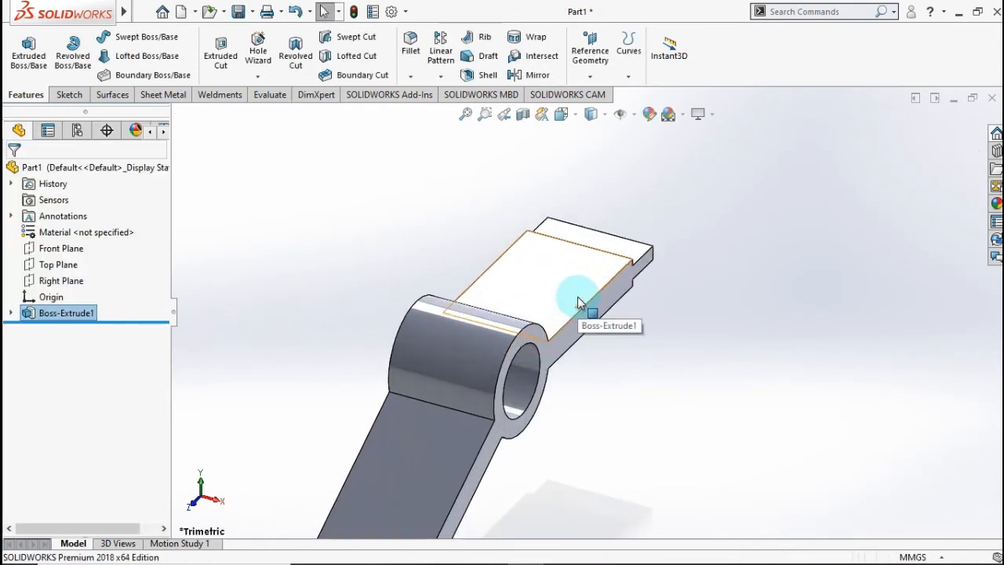
pyautogui.moveTo(578, 302); pyautogui.dragTo(613, 288, button='middle')
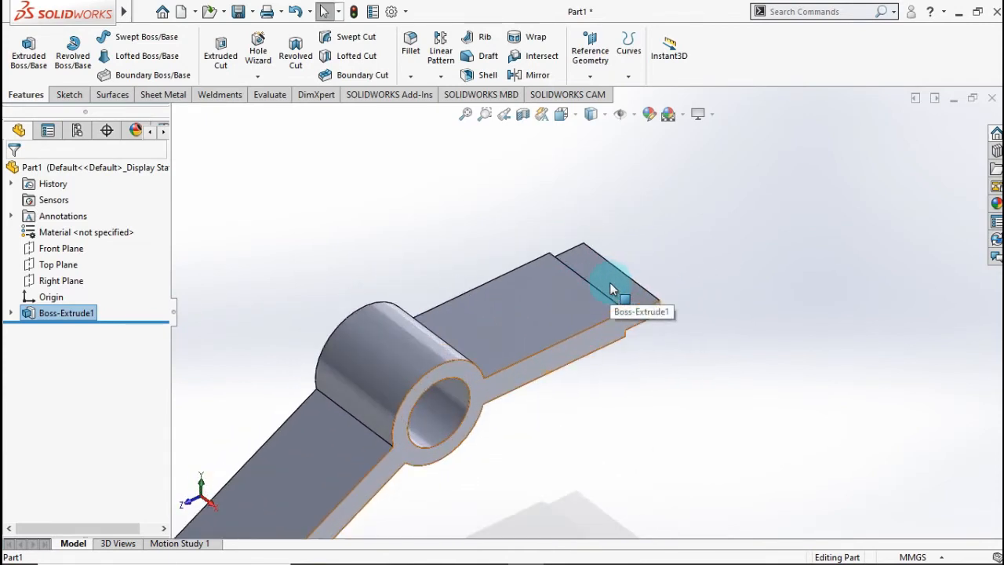
pyautogui.click(612, 288)
pyautogui.click(672, 243)
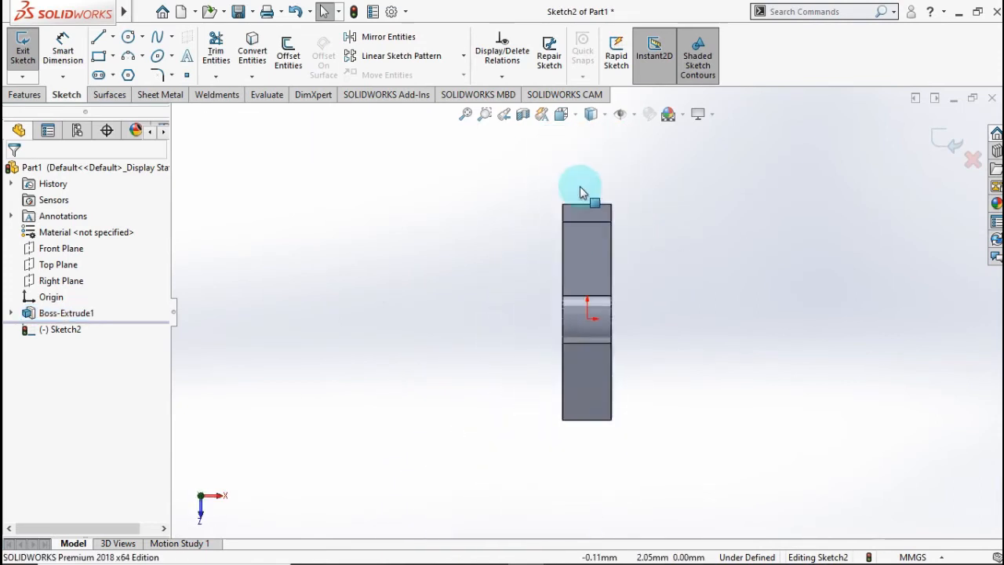
# Step: Sketch a circle of 0.375 mm radius centred on the midpoint of the tongue's outer end edge, reaching the edge's endpoint
pyautogui.click(128, 38)
pyautogui.click(579, 270)
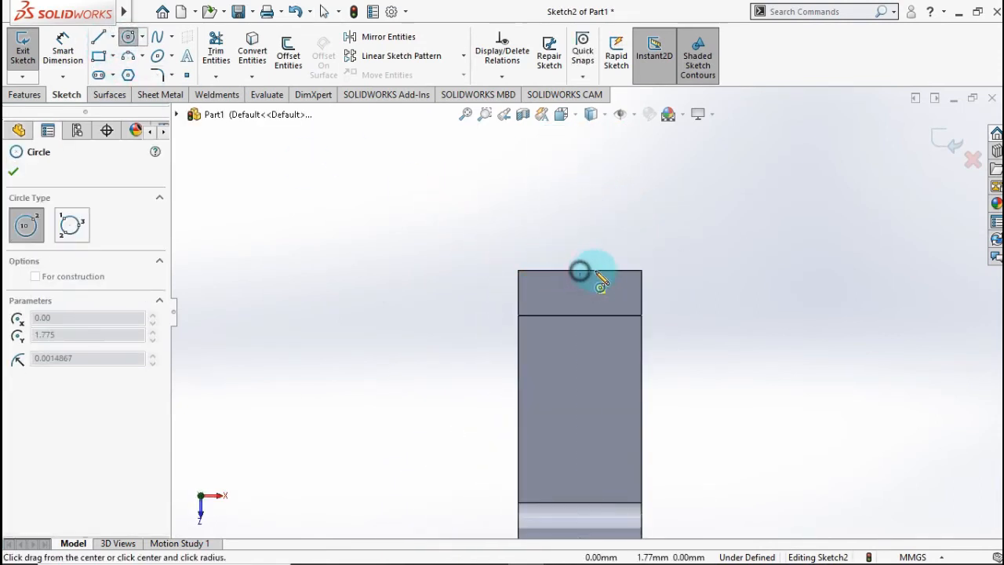
pyautogui.click(641, 268)
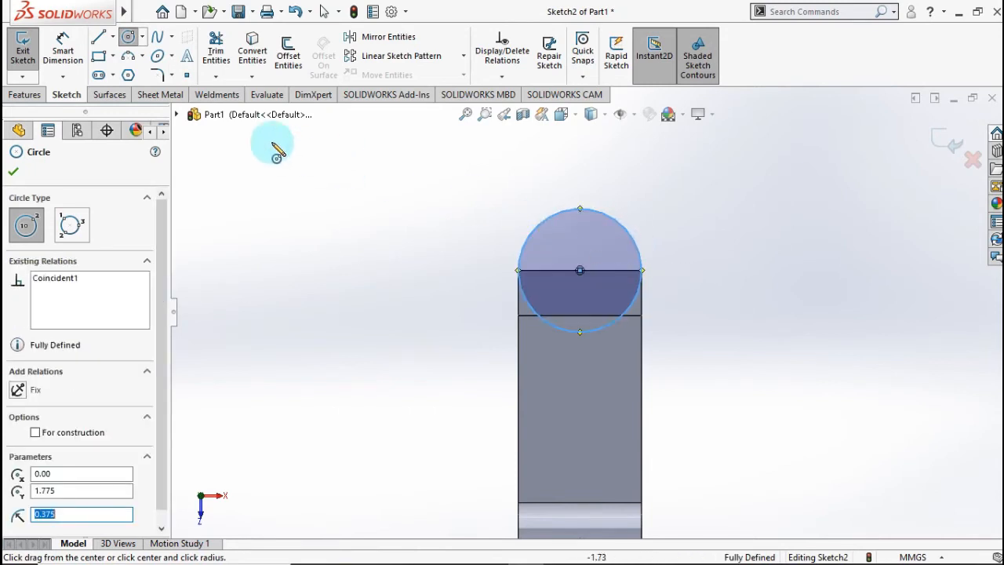
# Step: Draw a line along the circle's diameter on the tongue's end edge and trim away the half overlapping the arm
pyautogui.press('Escape')
pyautogui.press('l')
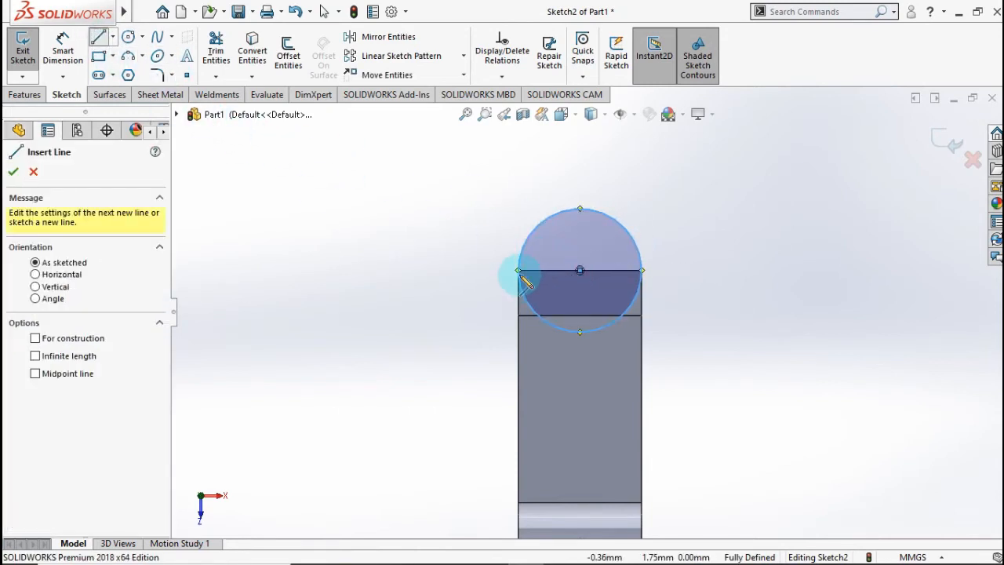
pyautogui.moveTo(517, 270); pyautogui.dragTo(641, 270)
pyautogui.click(213, 52)
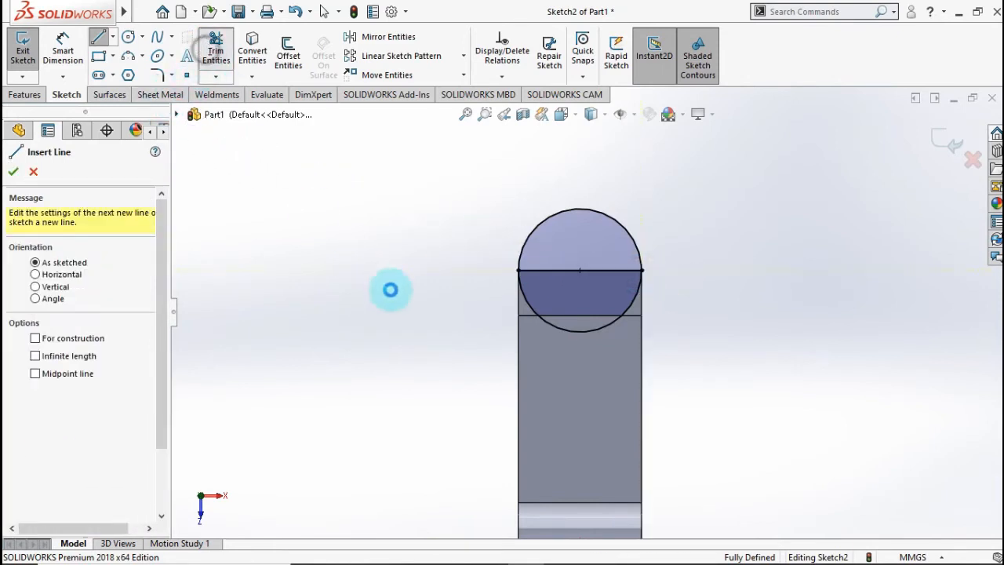
pyautogui.moveTo(490, 323)
pyautogui.mouseDown()
pyautogui.moveTo(617, 313)
pyautogui.moveTo(339, 254)
pyautogui.mouseUp()
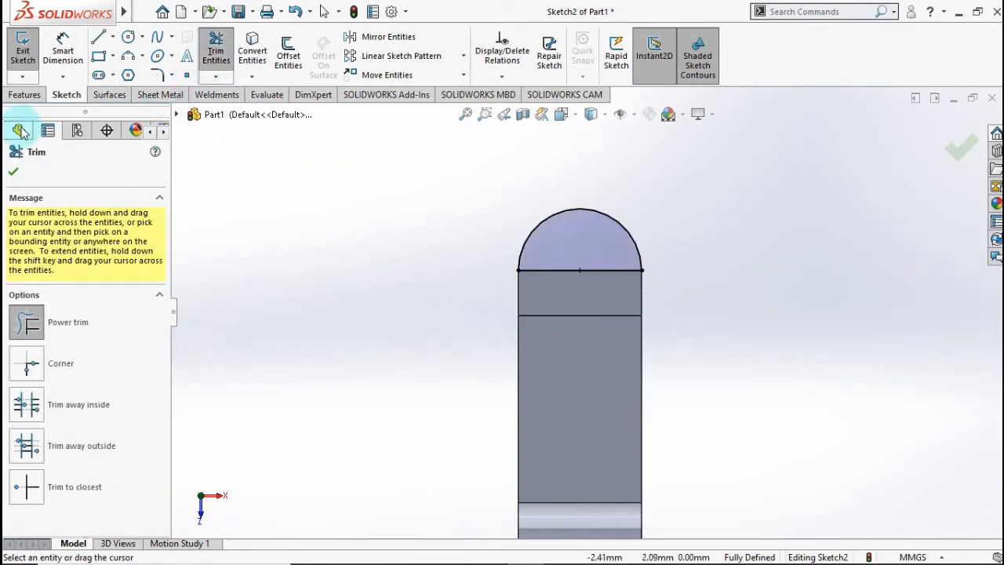
pyautogui.click(17, 172)
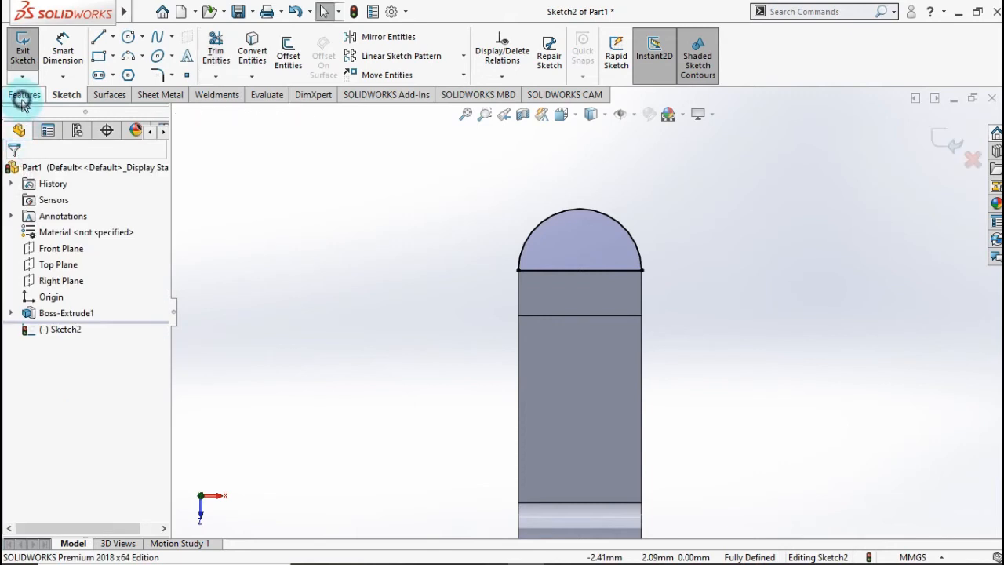
# Step: Extrude the semicircle as a boss with the Up To Surface end condition, ending at the tongue's opposite lower face
pyautogui.click(22, 97)
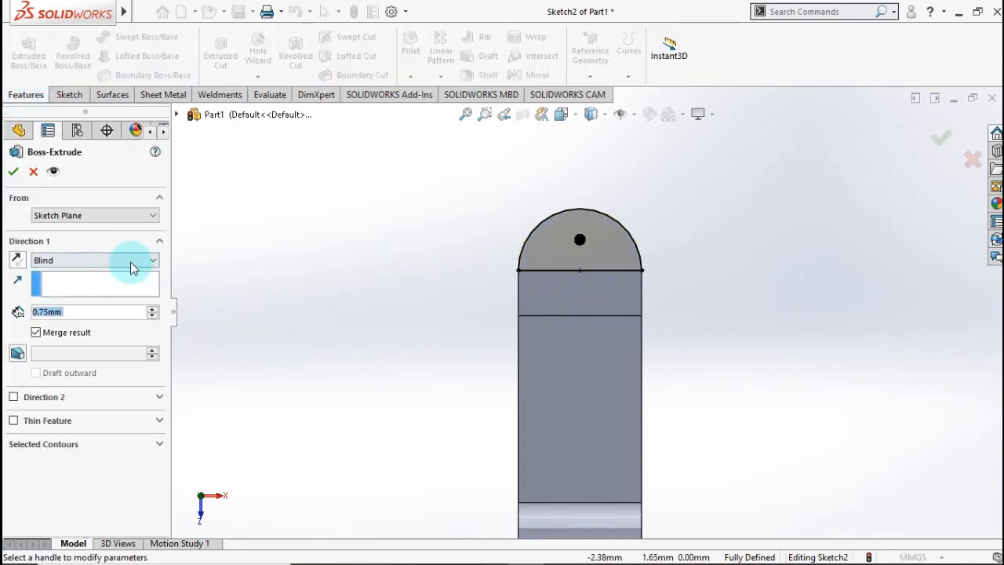
pyautogui.click(131, 264)
pyautogui.click(118, 302)
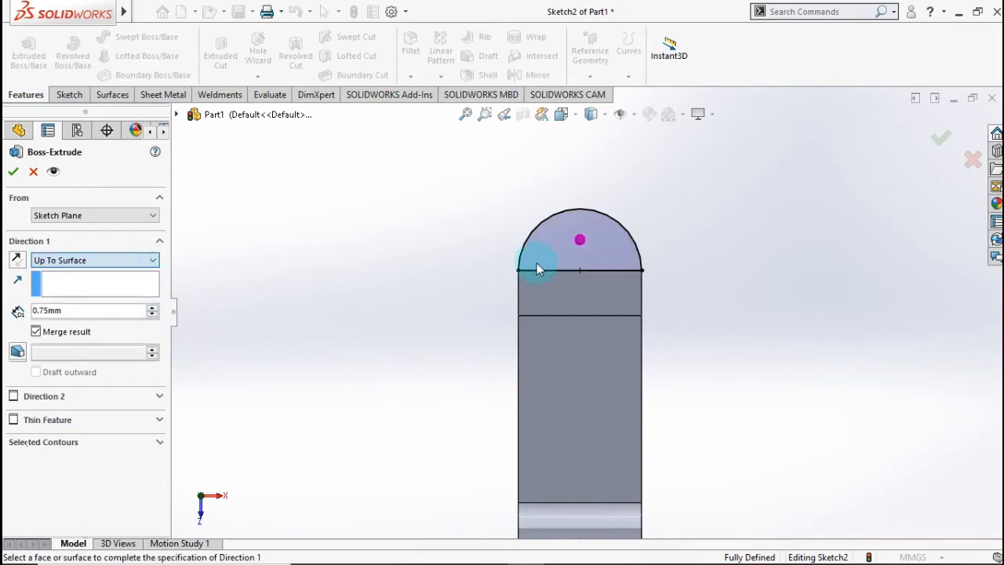
pyautogui.moveTo(615, 269); pyautogui.dragTo(634, 291, button='middle')
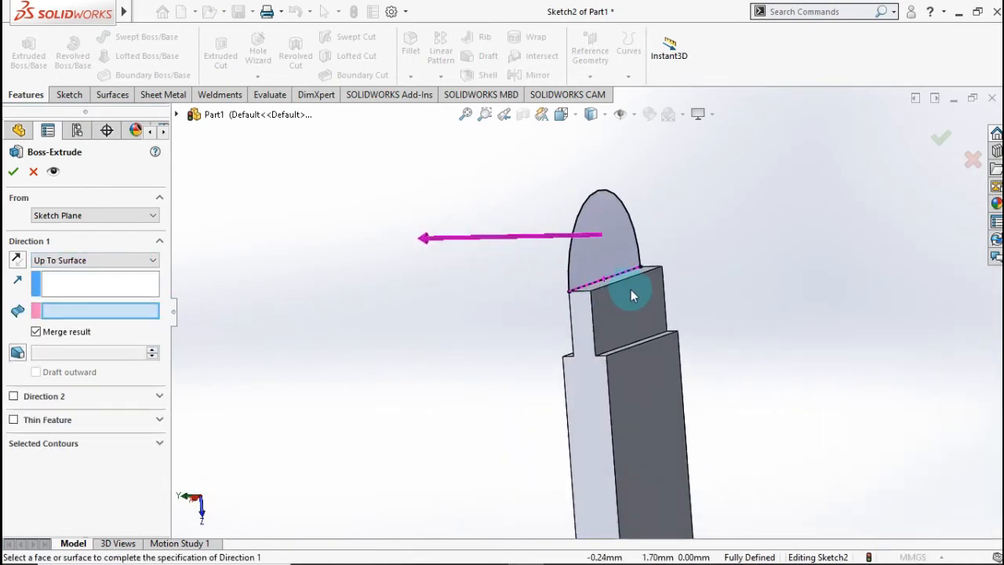
pyautogui.scroll(-2, 632, 313)
pyautogui.click(611, 328)
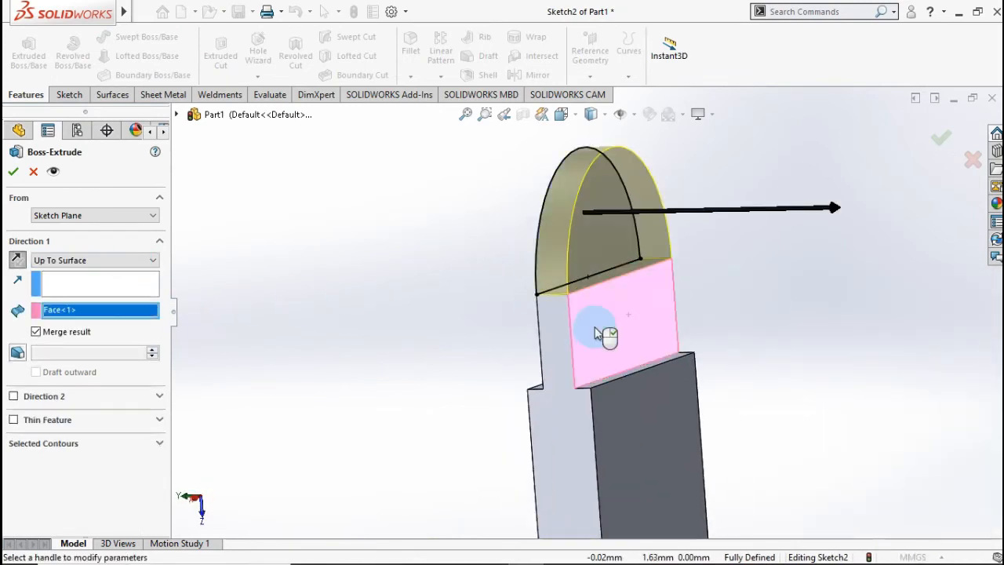
pyautogui.click(941, 144)
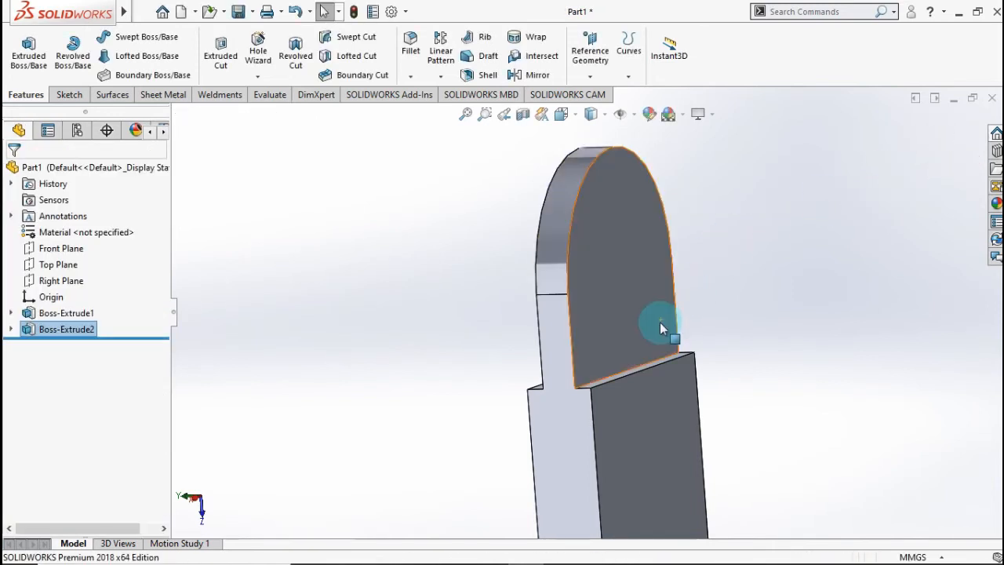
# Step: Start a sketch on the upper flat face of the horizontal arm between the hub and the stepped tongue
pyautogui.scroll(2, 660, 322)
pyautogui.moveTo(654, 343); pyautogui.dragTo(647, 364, button='middle')
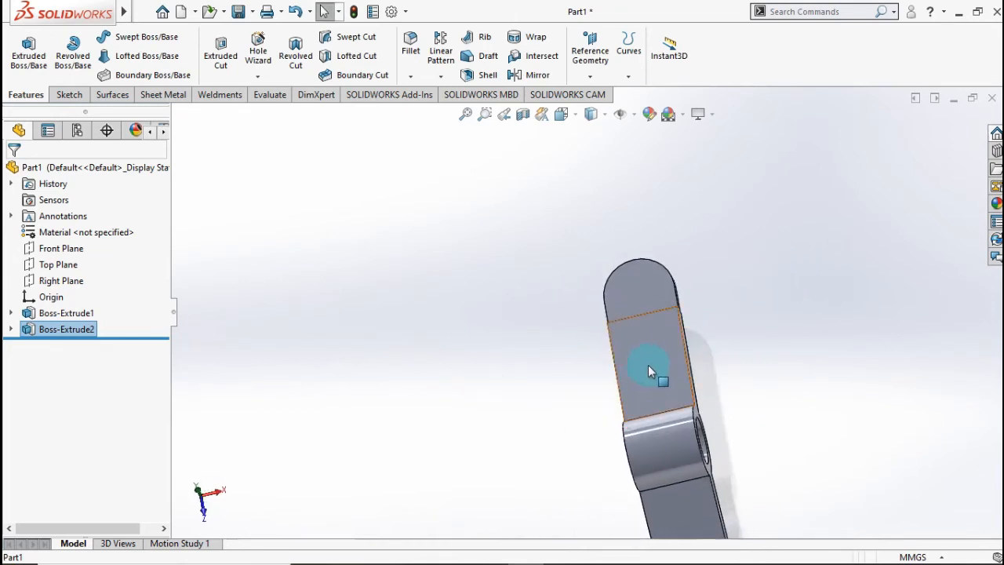
pyautogui.click(640, 376)
pyautogui.click(702, 337)
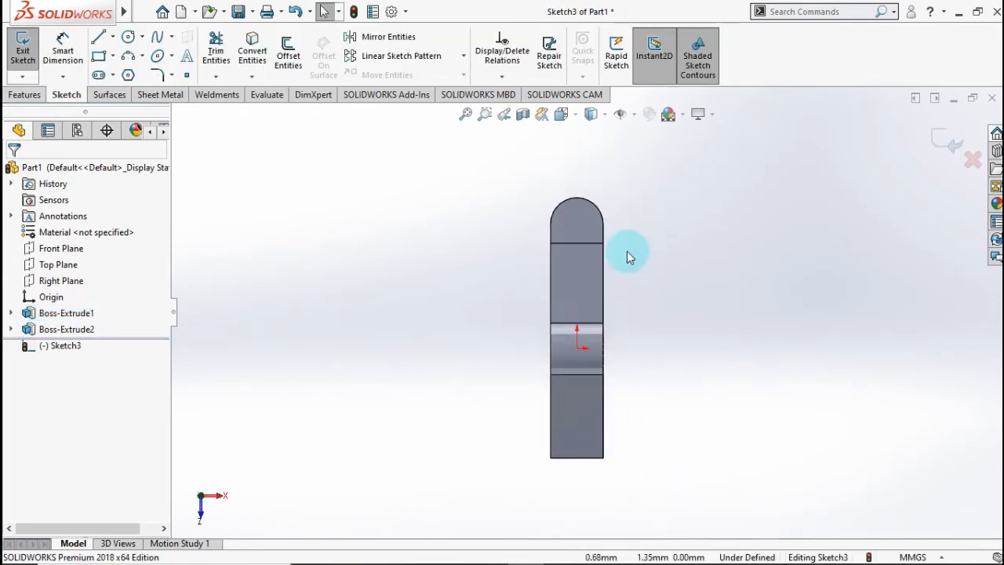
# Step: Draw a centerline along the arm face from the midpoint of its tongue-side edge to the midpoint of its hub-side edge
pyautogui.scroll(-2, 626, 251)
pyautogui.click(113, 37)
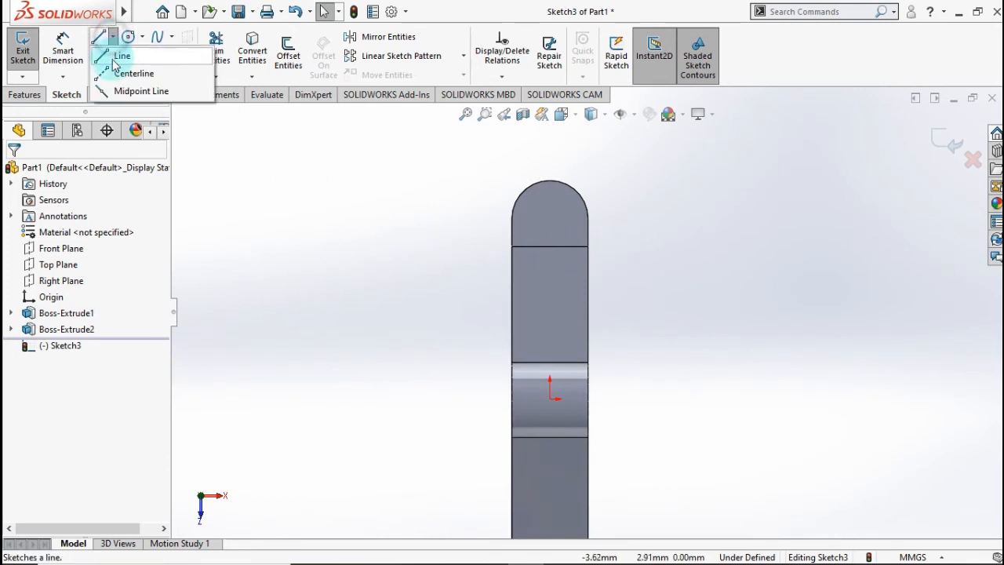
pyautogui.click(118, 74)
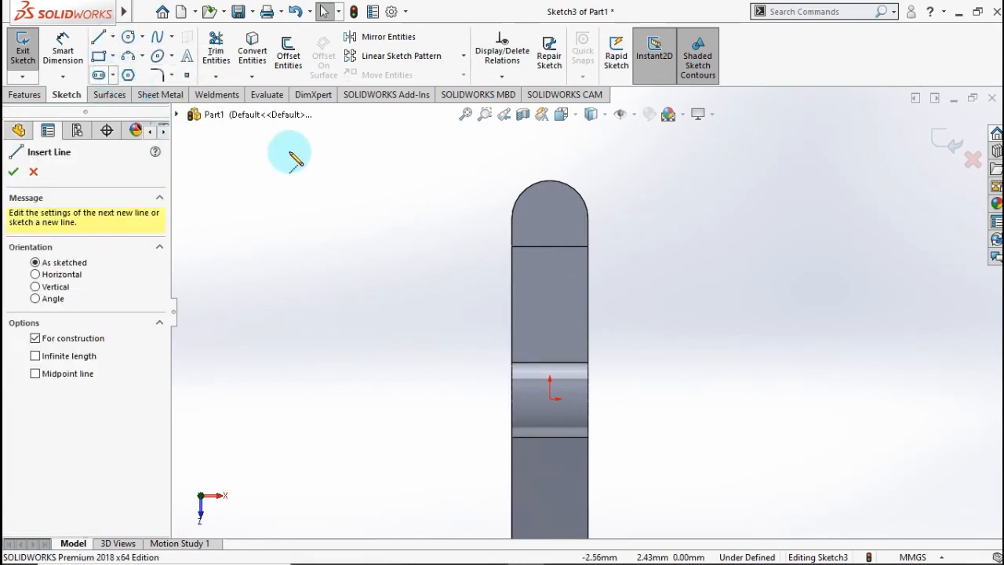
pyautogui.click(549, 246)
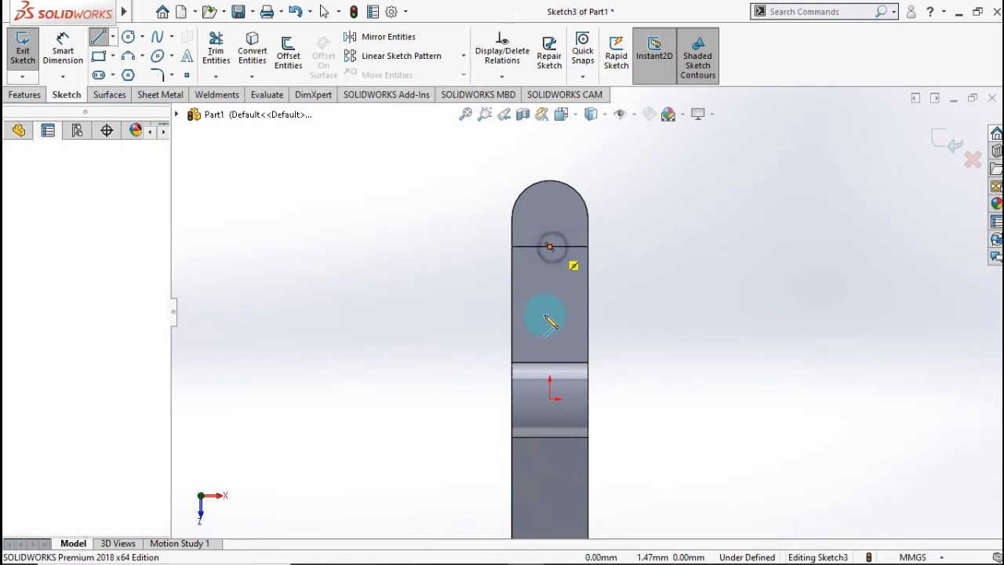
pyautogui.click(551, 362)
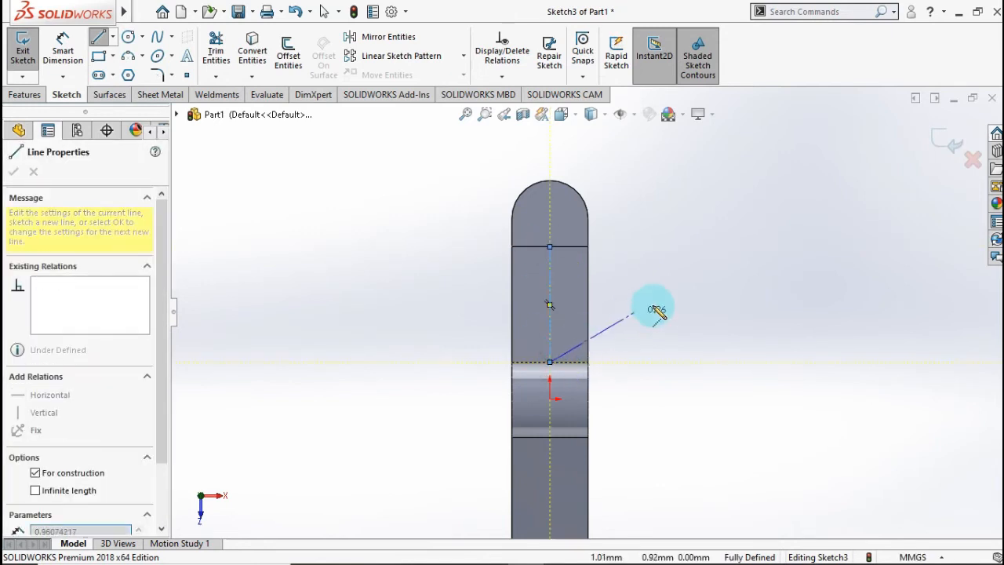
pyautogui.doubleClick(653, 306)
# Step: Sketch a circle about 0.35 mm in diameter at the rounded end's centre and one about 0.39 mm at the centerline's midpoint
pyautogui.scroll(-2, 611, 282)
pyautogui.scroll(1, 606, 279)
pyautogui.scroll(-1, 470, 173)
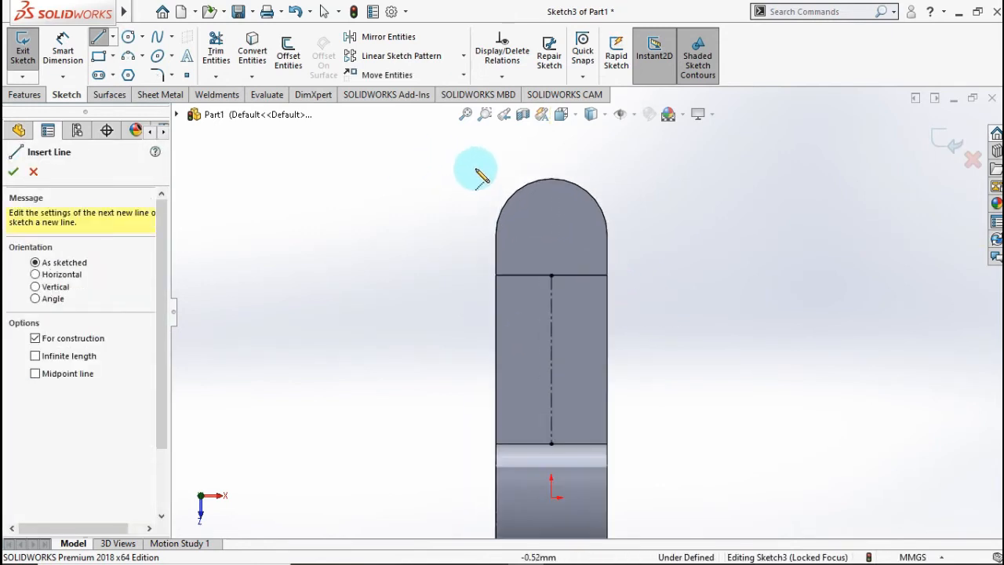
pyautogui.click(128, 37)
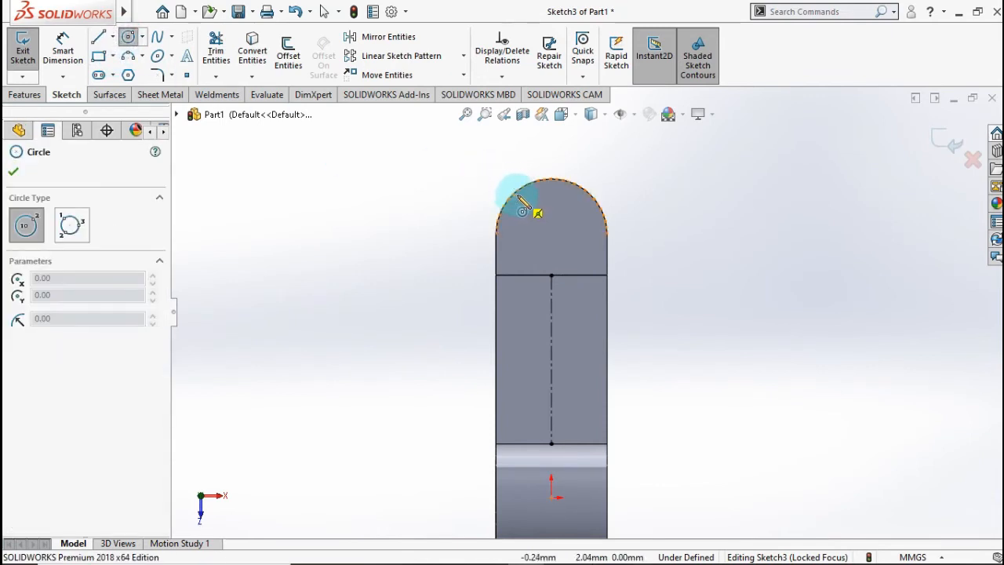
pyautogui.click(551, 234)
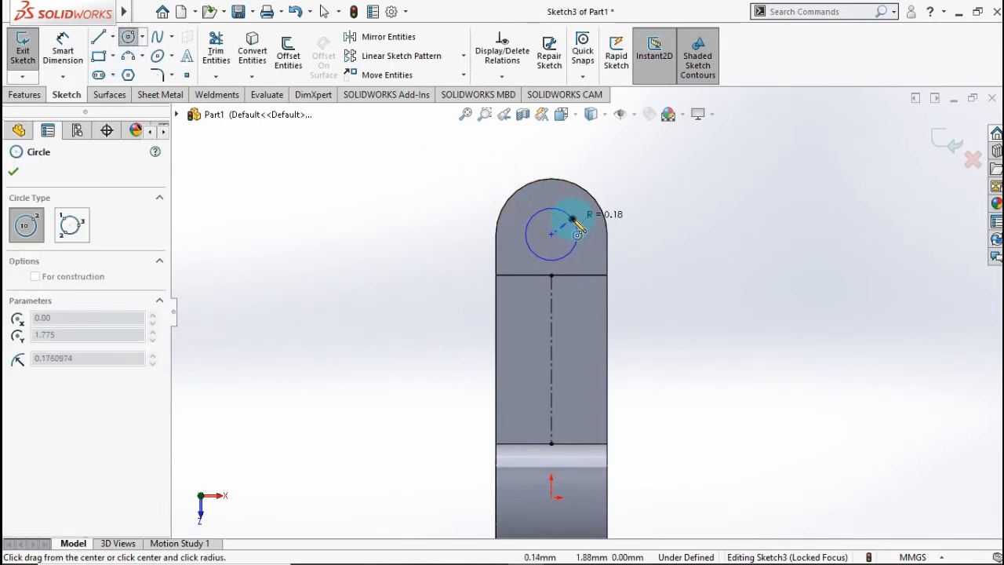
pyautogui.click(573, 220)
pyautogui.click(551, 359)
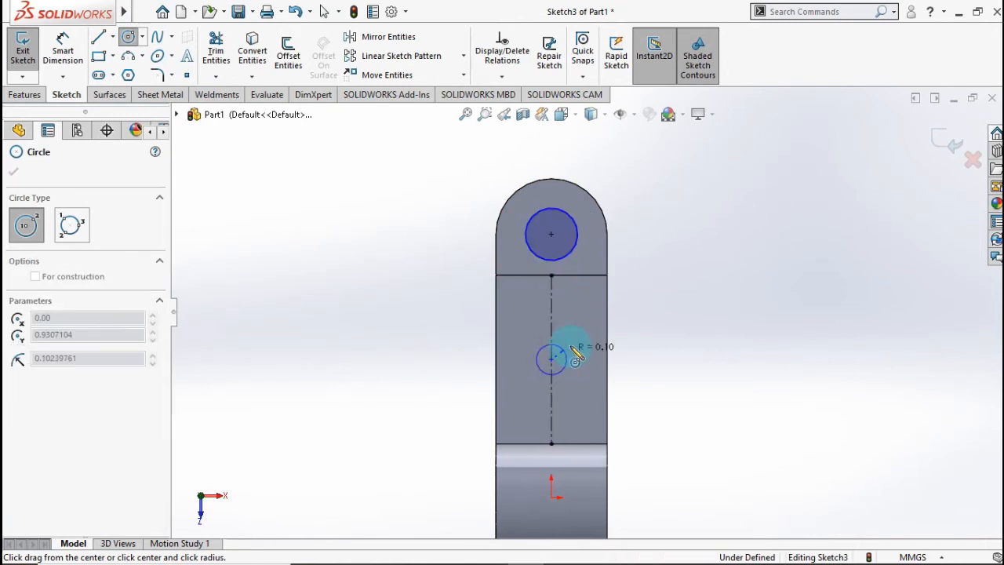
pyautogui.click(564, 334)
# Step: Dimension the diameter of the circle in the rounded end to 0.25 mm
pyautogui.click(65, 50)
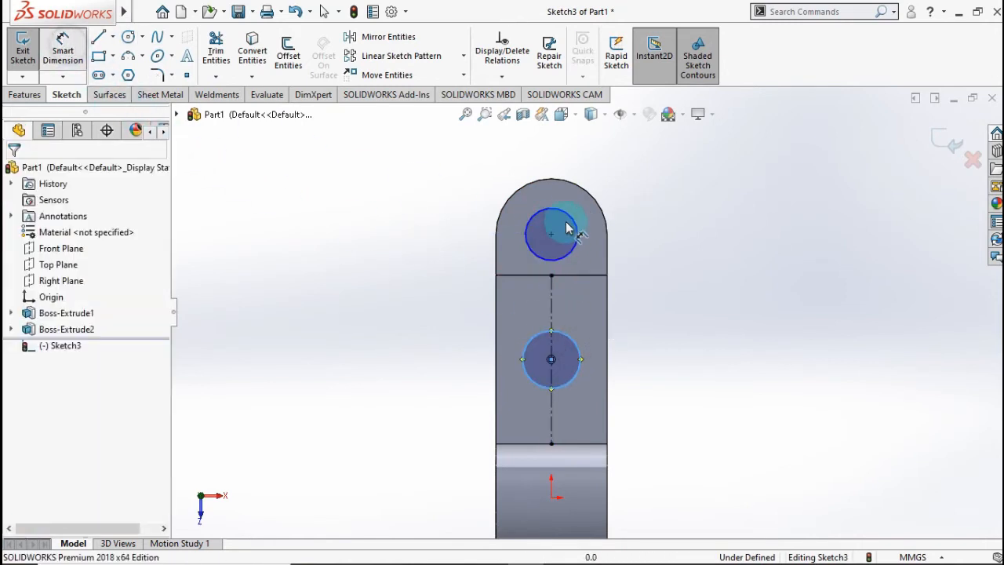
pyautogui.click(606, 223)
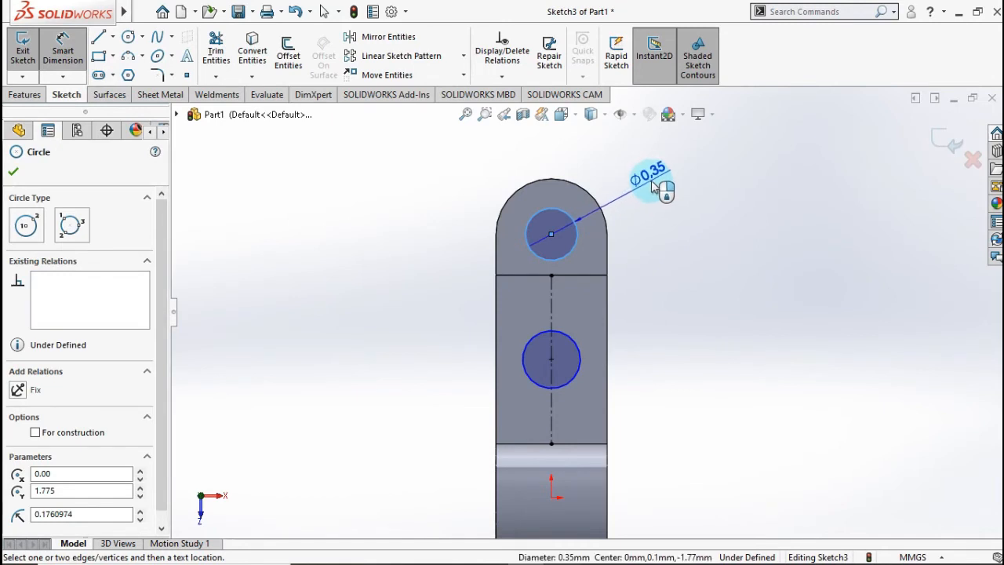
pyautogui.click(673, 213)
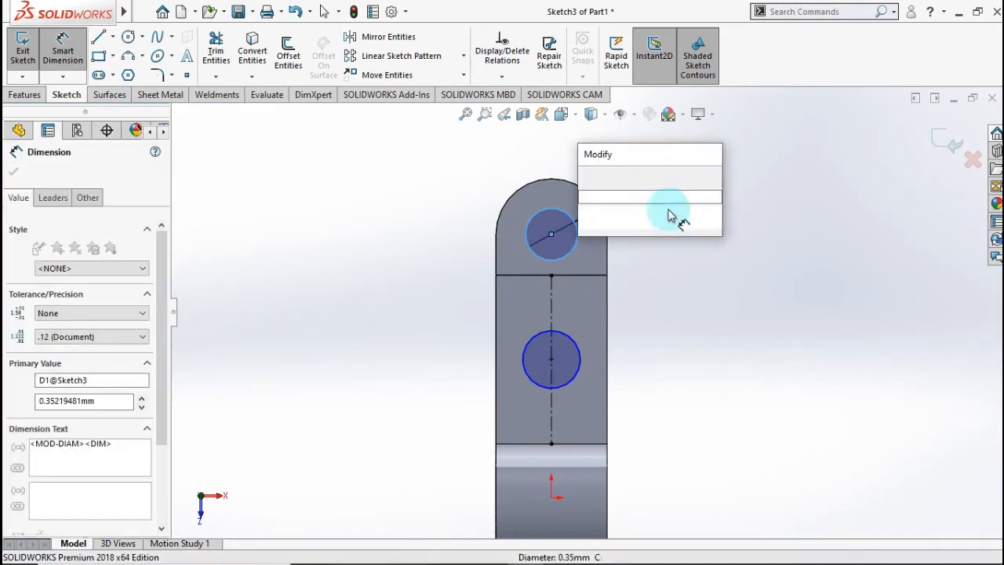
pyautogui.write('0.25')
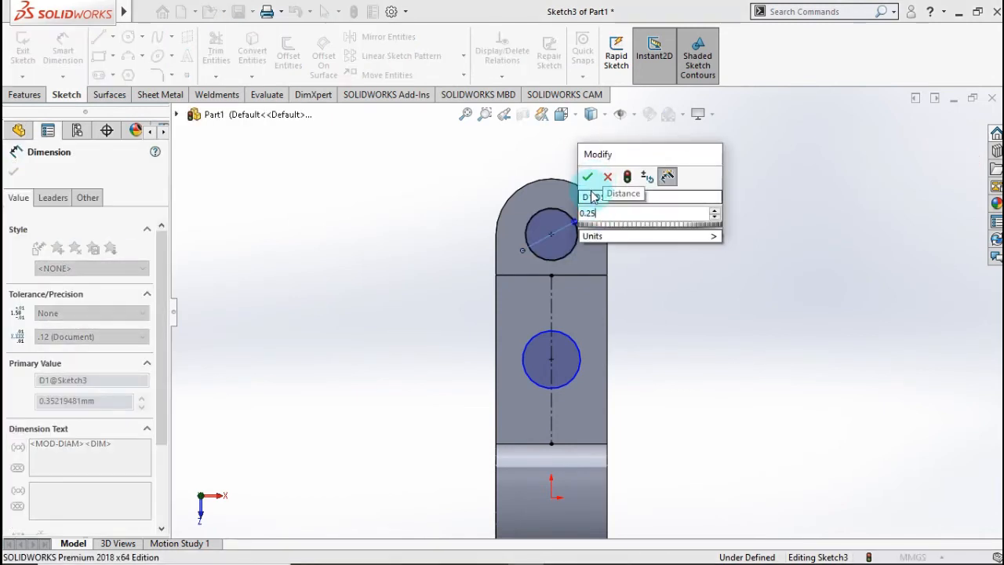
pyautogui.click(587, 180)
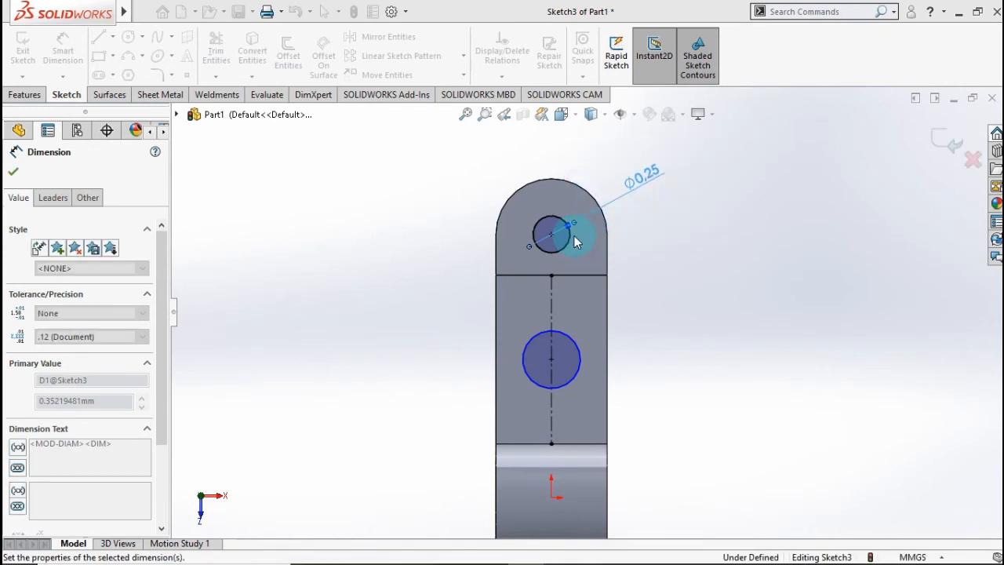
pyautogui.press('Escape')
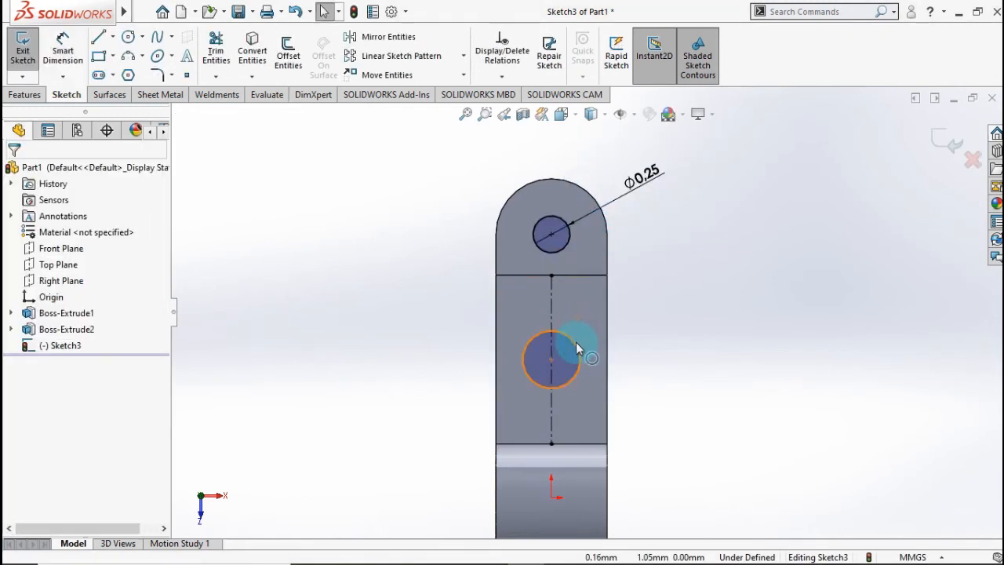
# Step: Add an Equal relation between the circle on the centerline and the circle in the rounded end
pyautogui.click(575, 343)
pyautogui.keyDown('ctrl'); pyautogui.click(563, 247); pyautogui.keyUp('ctrl')
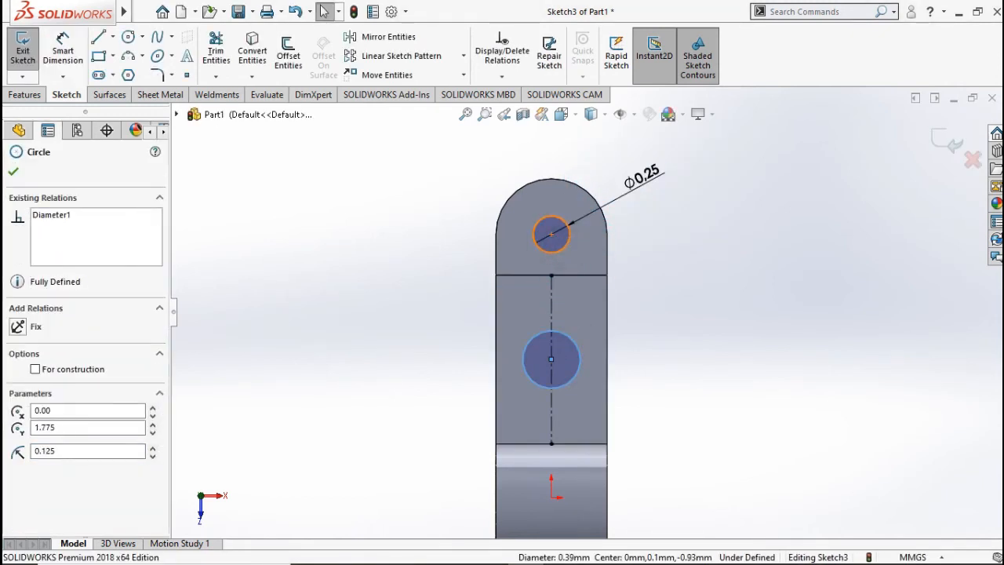
pyautogui.click(18, 462)
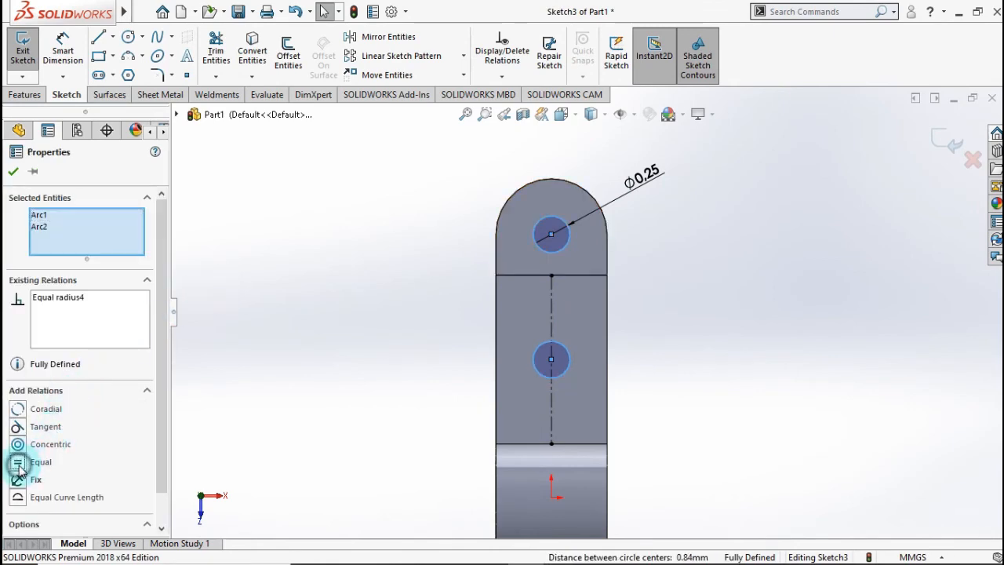
pyautogui.click(14, 170)
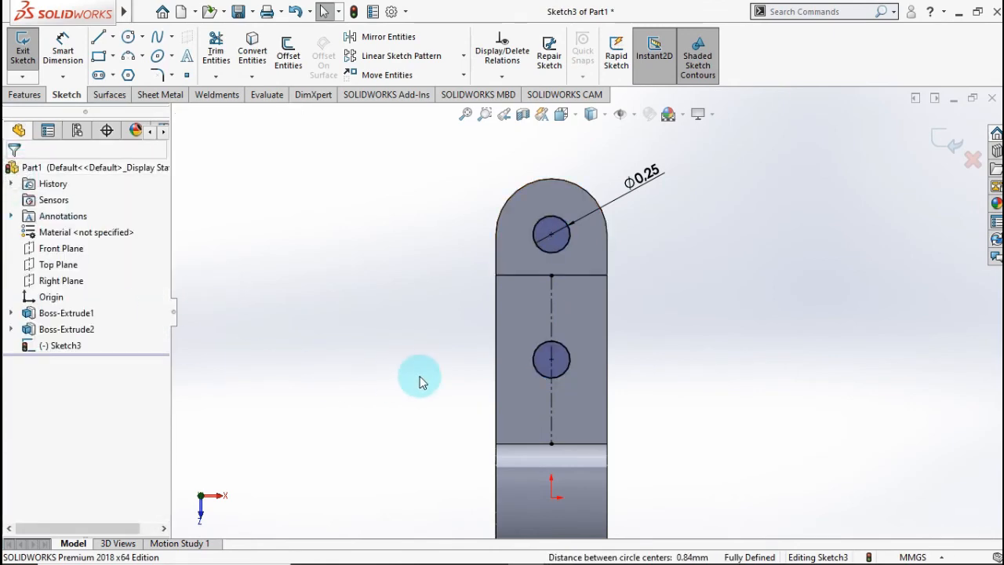
# Step: Cut both circles through the arm as an Extruded Cut with a Blind depth of 0.75 mm
pyautogui.moveTo(418, 380); pyautogui.dragTo(338, 299, button='middle')
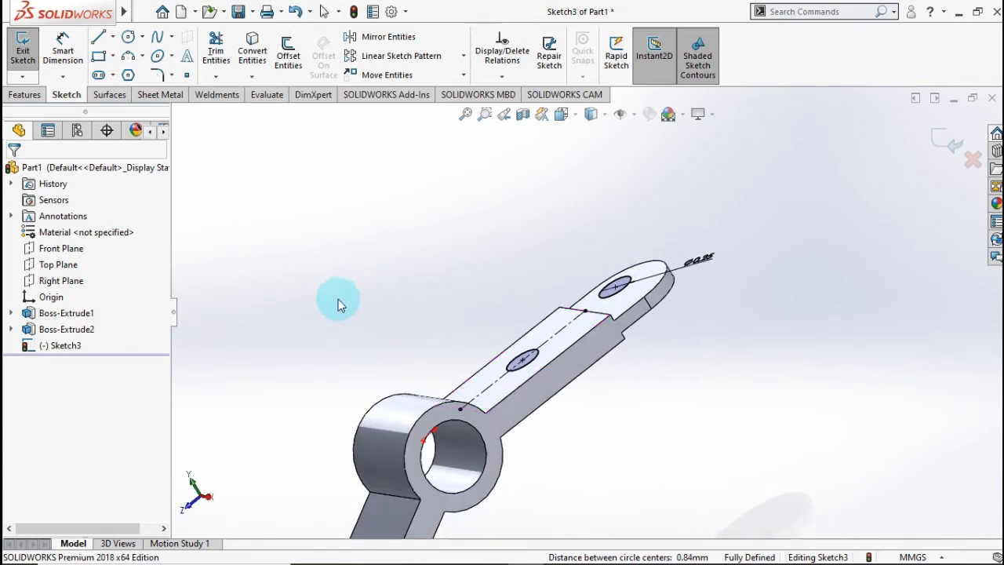
pyautogui.click(35, 98)
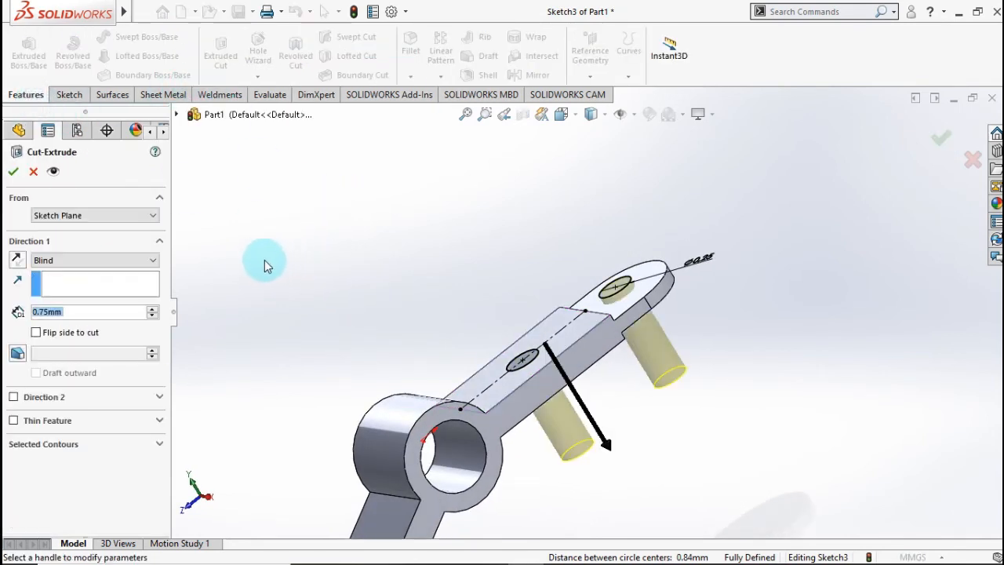
pyautogui.click(13, 171)
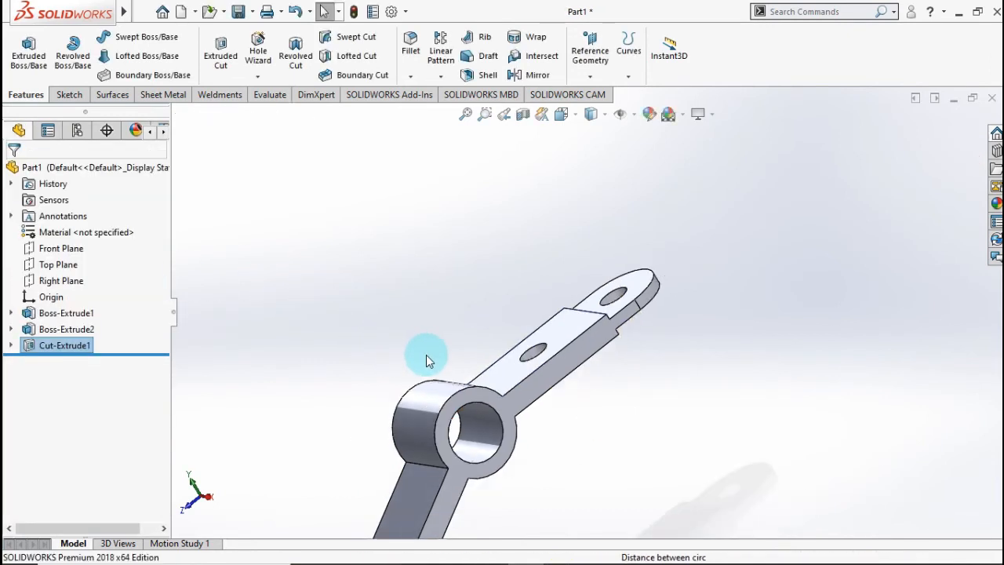
# Step: Start a sketch on the flat outer face of the angled arm below the hub
pyautogui.moveTo(468, 360); pyautogui.dragTo(551, 470, button='middle')
pyautogui.scroll(-4, 549, 469)
pyautogui.click(543, 330)
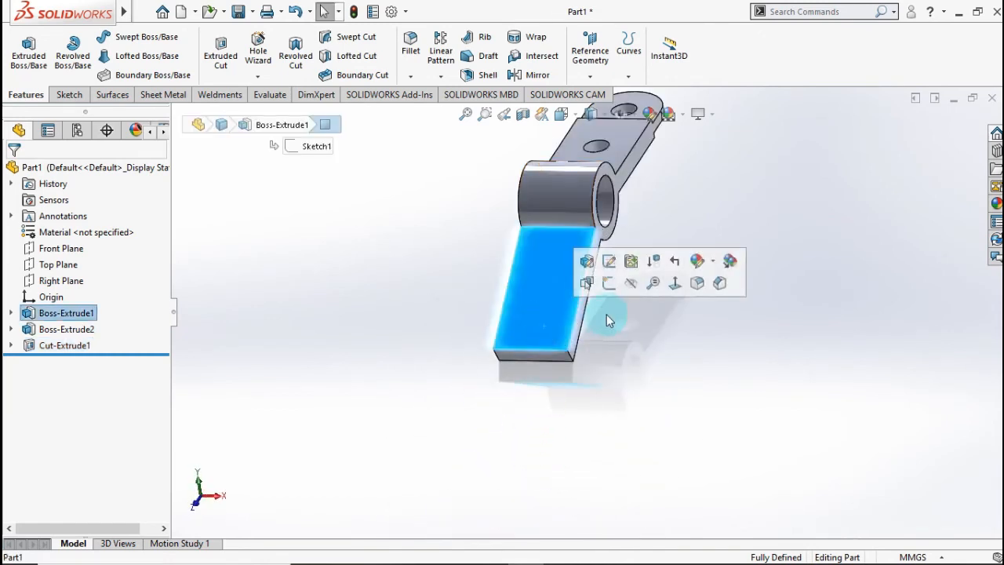
pyautogui.click(608, 290)
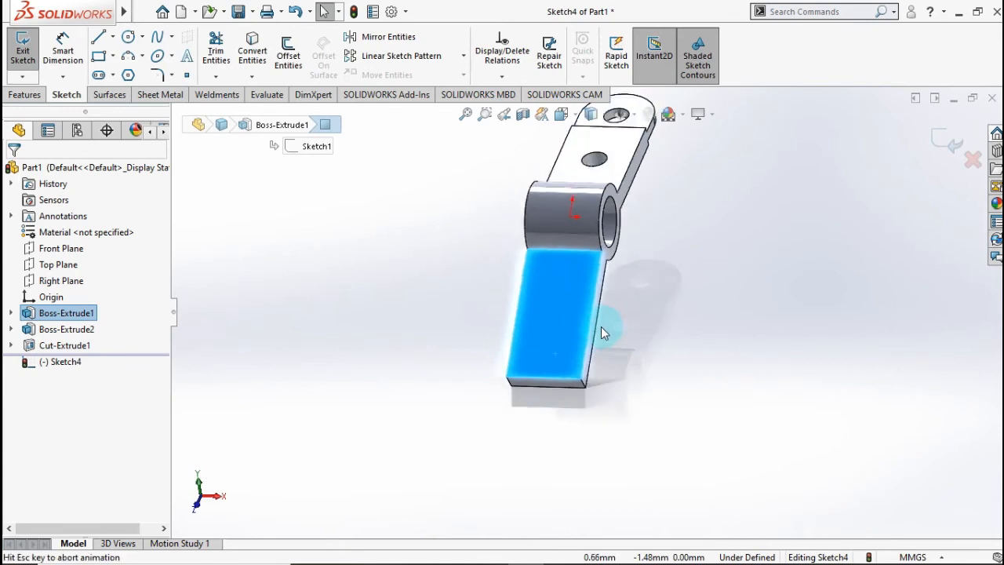
# Step: Sketch a circle of about 0.52 mm diameter on the arm's vertical midline, near its lower end
pyautogui.scroll(-3, 585, 316)
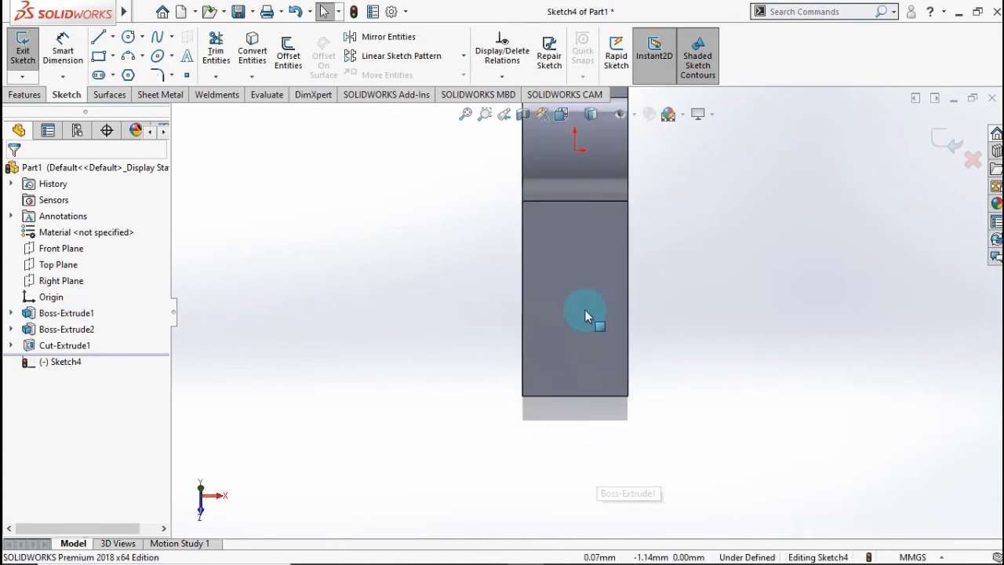
pyautogui.click(129, 38)
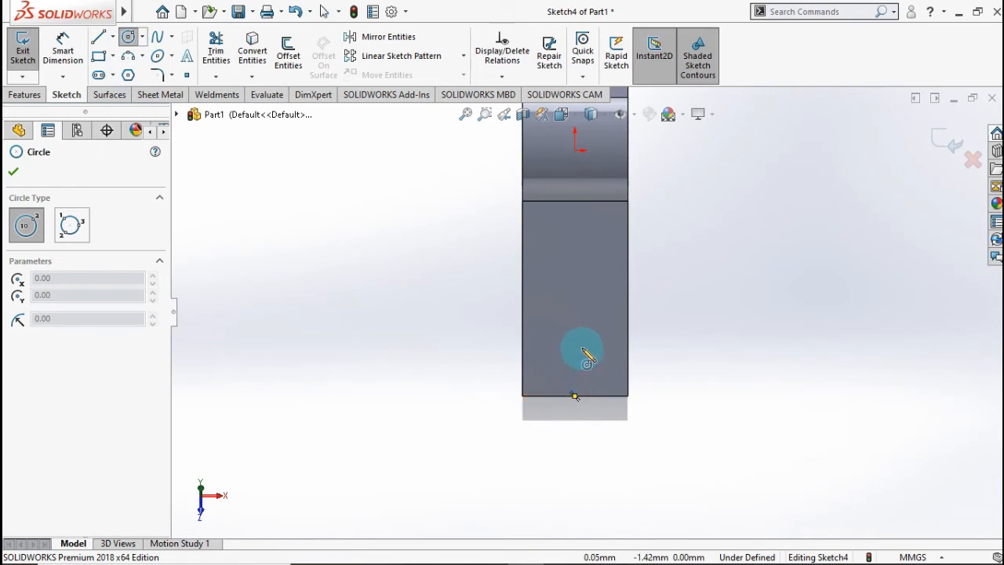
pyautogui.click(579, 322)
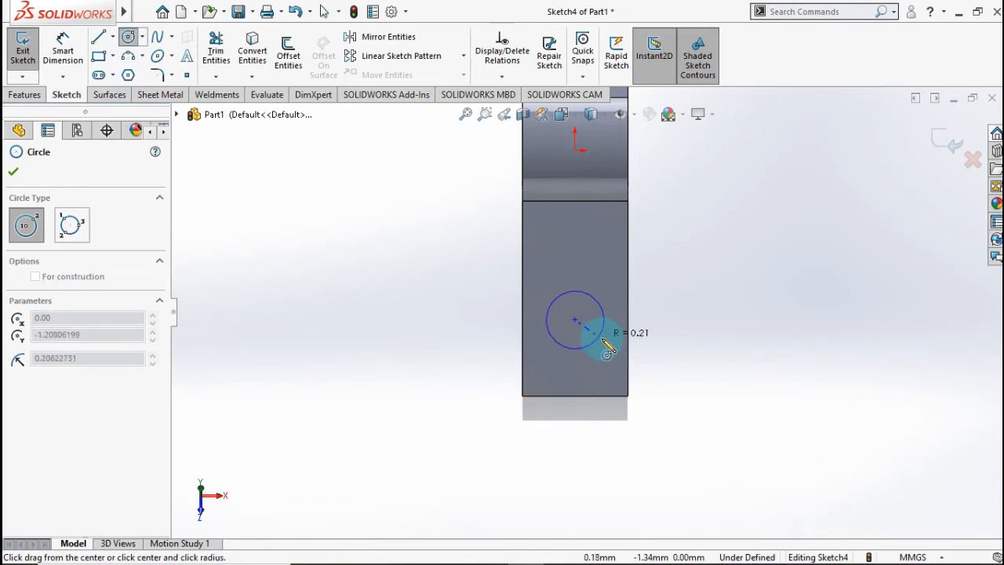
pyautogui.click(604, 342)
# Step: Dimension the circle's diameter to 0.4 mm
pyautogui.click(63, 47)
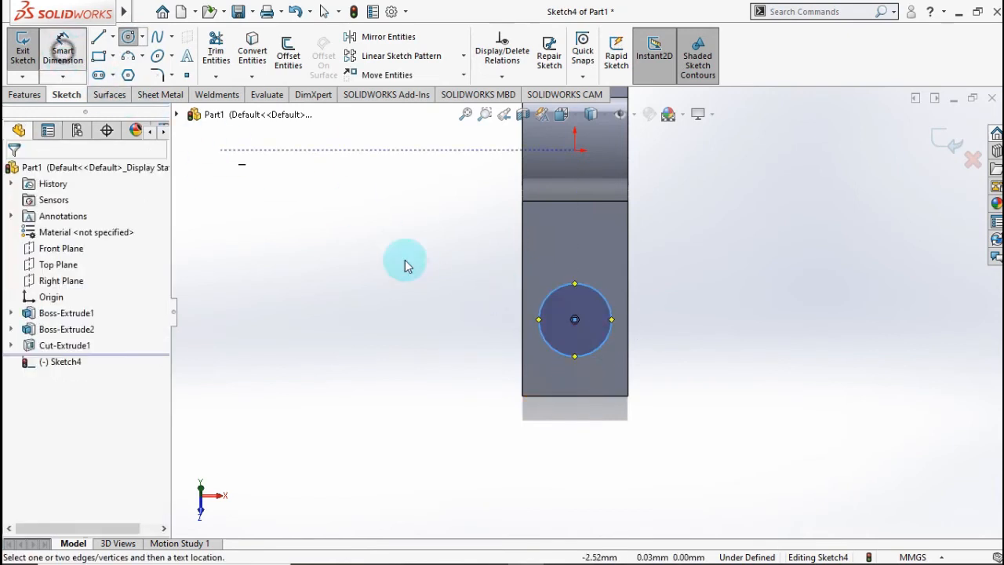
pyautogui.click(611, 308)
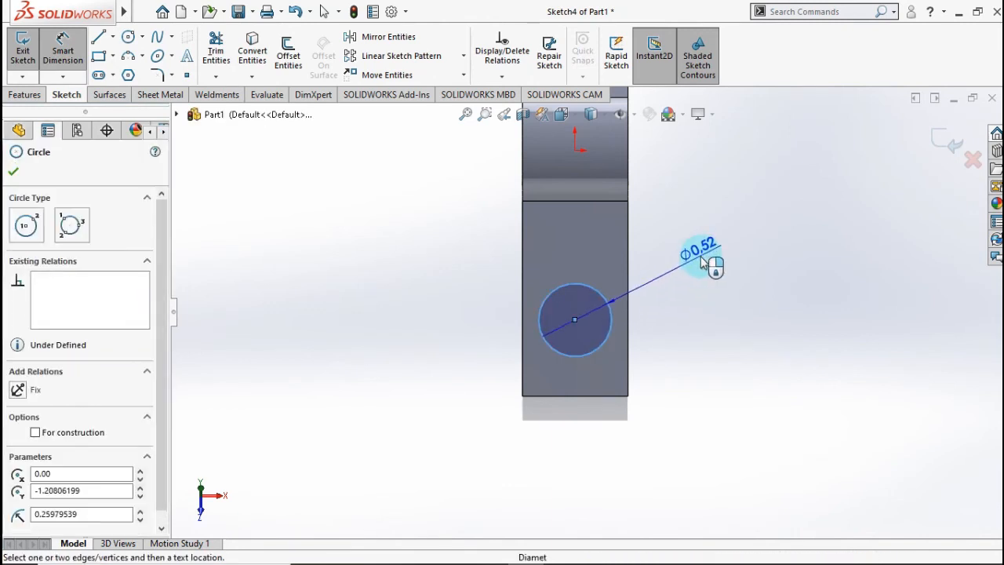
pyautogui.click(704, 267)
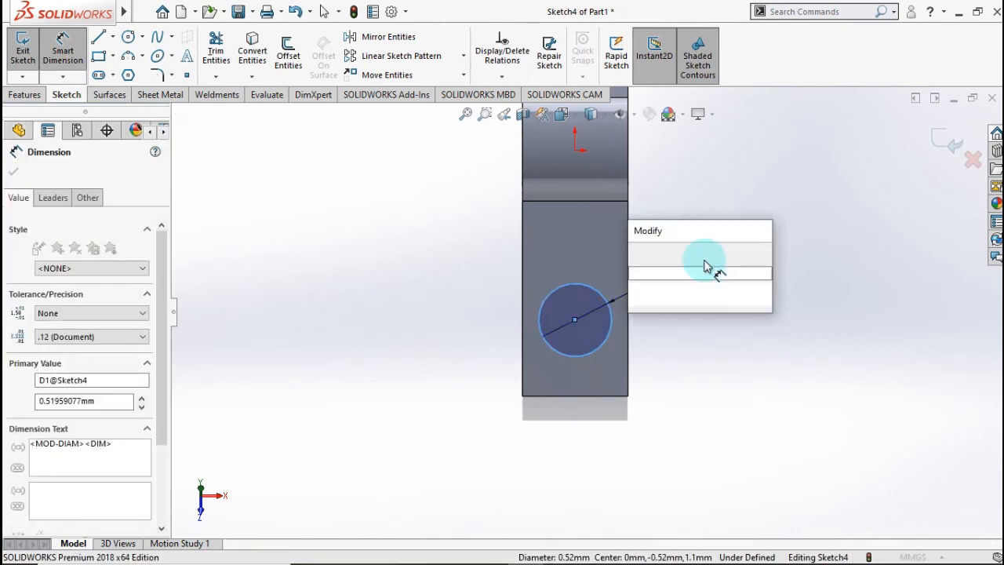
pyautogui.write('0.4')
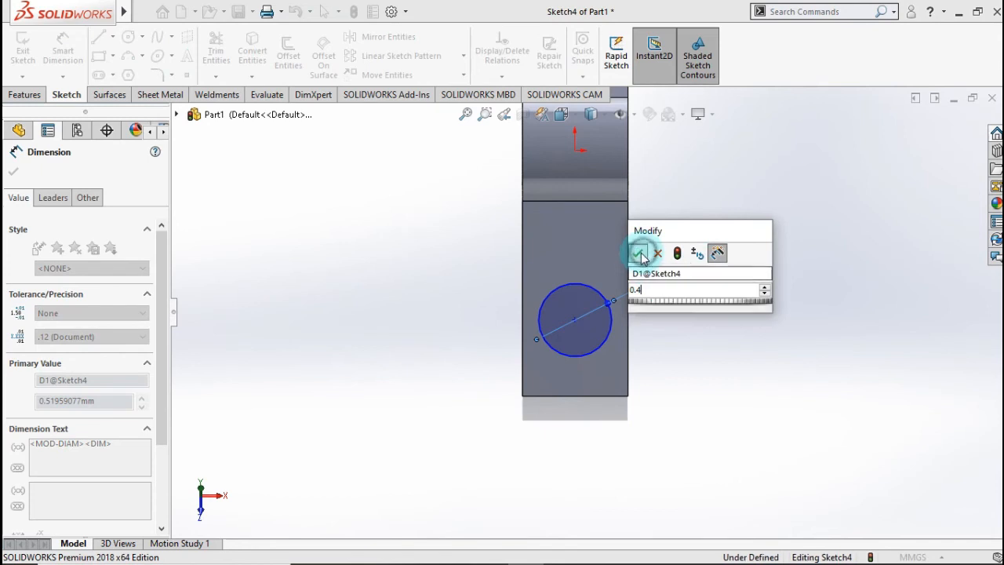
pyautogui.click(638, 254)
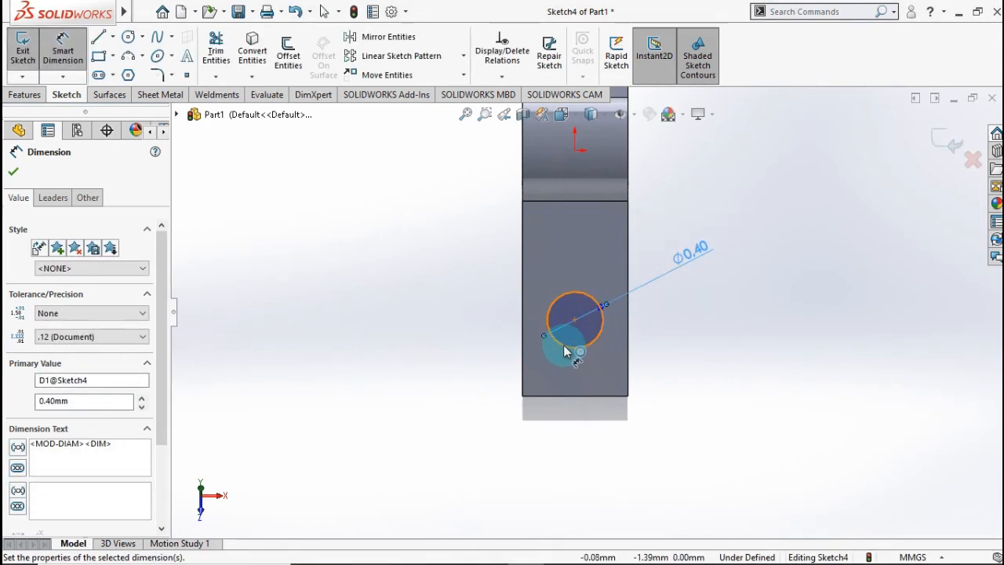
# Step: Dimension the distance from the circle to the arm's lower edge to 0.5 mm
pyautogui.click(563, 342)
pyautogui.click(549, 397)
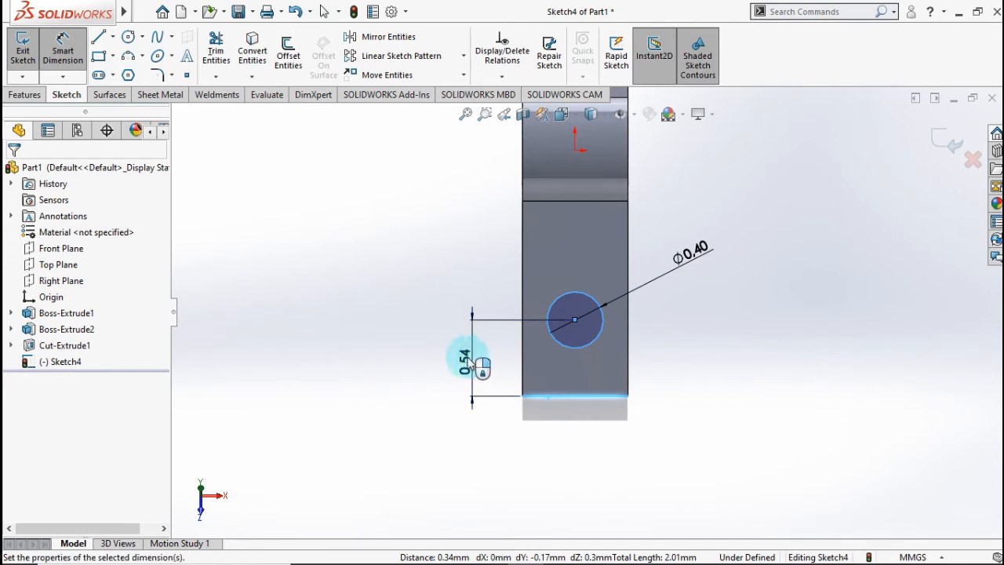
pyautogui.click(468, 362)
pyautogui.write('0.5')
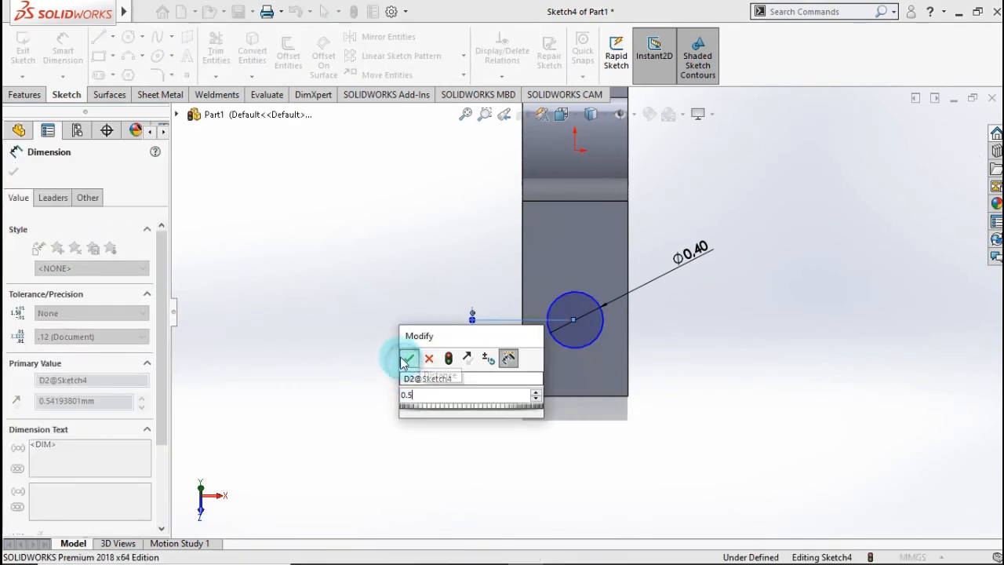
pyautogui.click(405, 359)
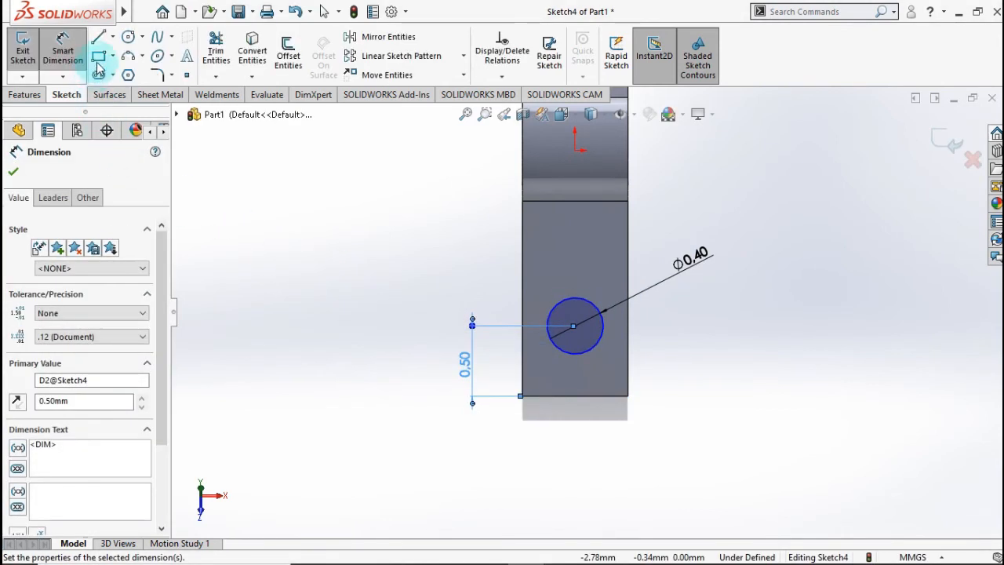
# Step: Draw a vertical centerline from the circle's centre down past the arm's lower edge
pyautogui.click(112, 39)
pyautogui.click(121, 71)
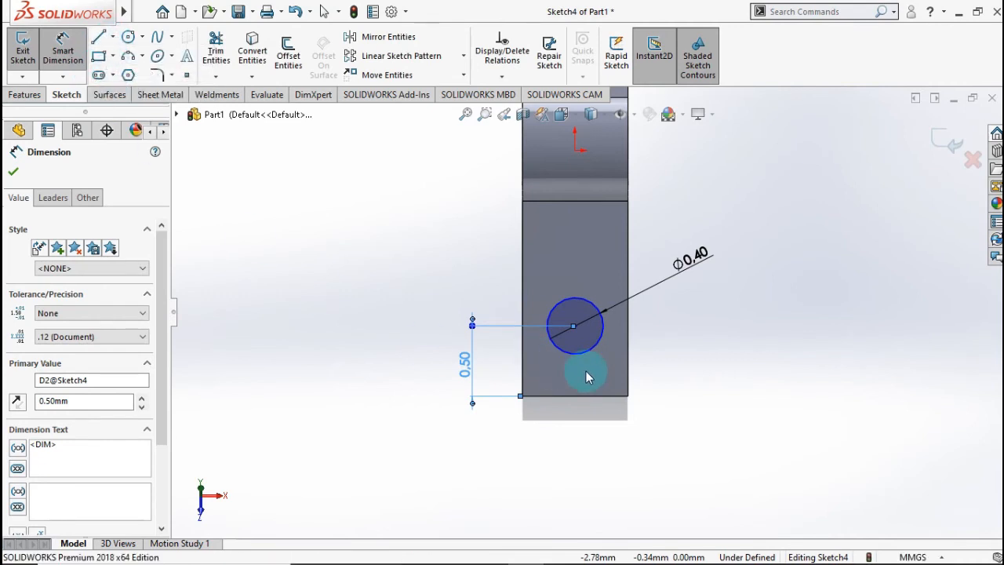
pyautogui.click(575, 326)
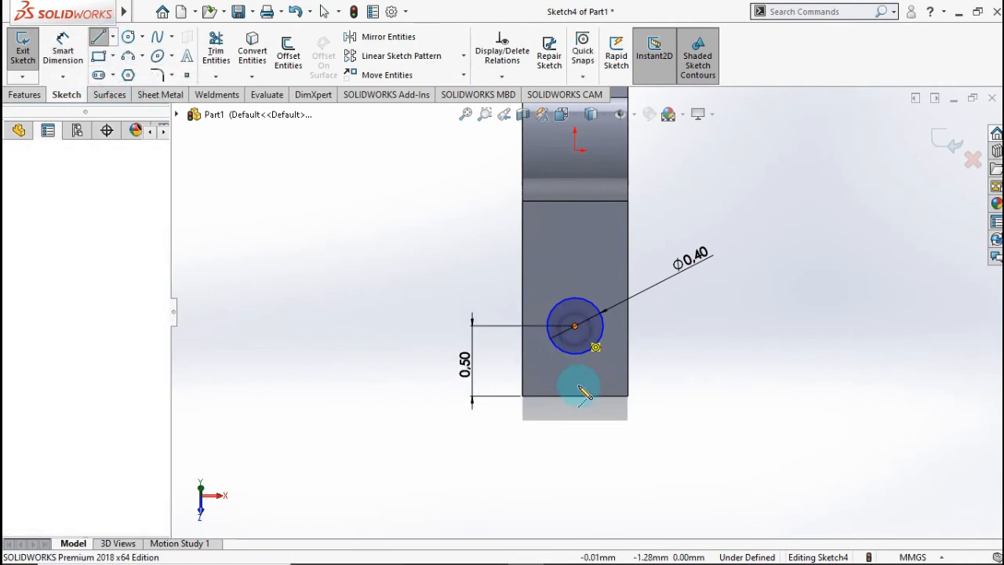
pyautogui.doubleClick(574, 442)
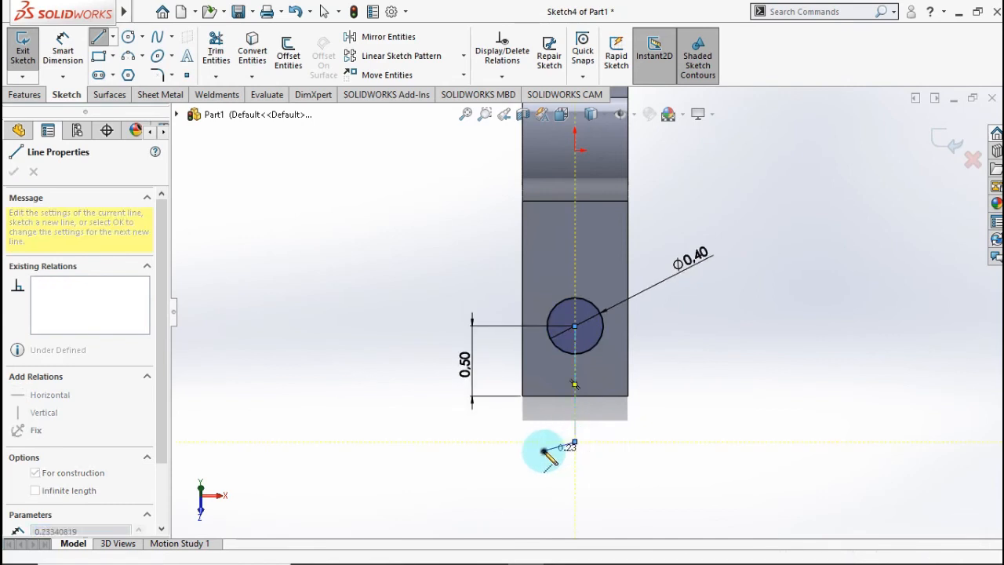
# Step: Sketch a three-sided slot outline about 0.16 mm wide around the centerline, running from inside the circle to below the arm's lower edge
pyautogui.click(112, 37)
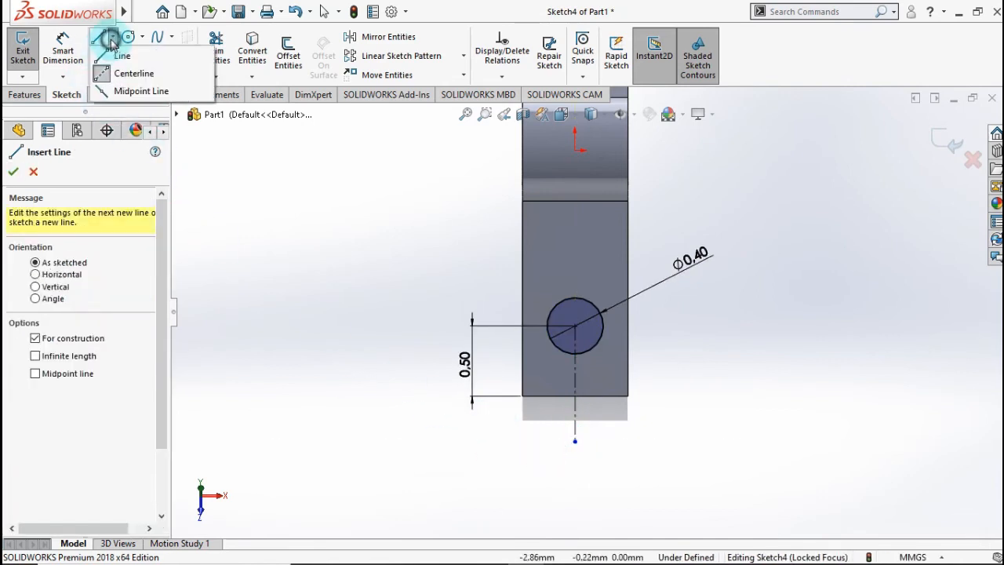
pyautogui.click(117, 56)
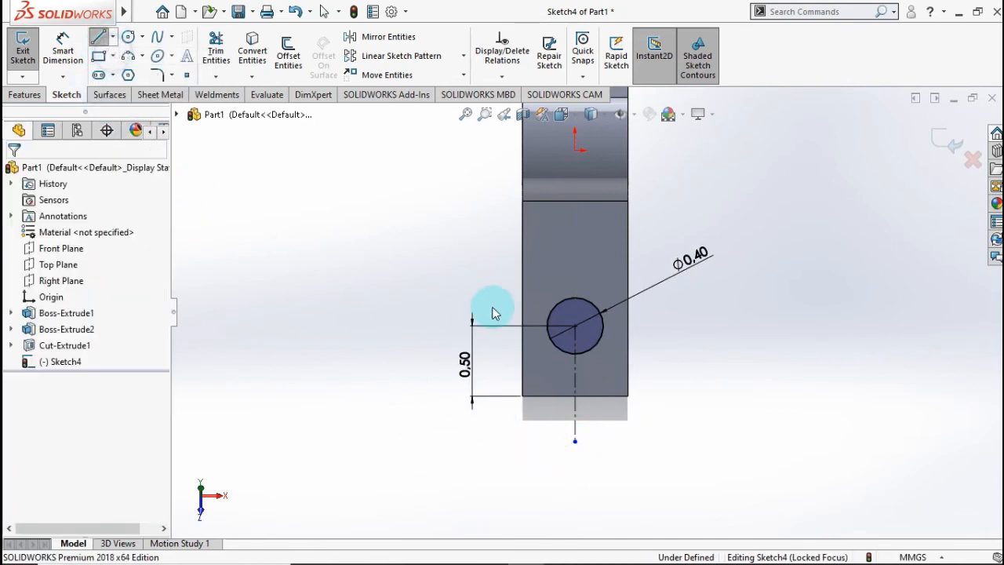
pyautogui.click(564, 352)
pyautogui.click(564, 416)
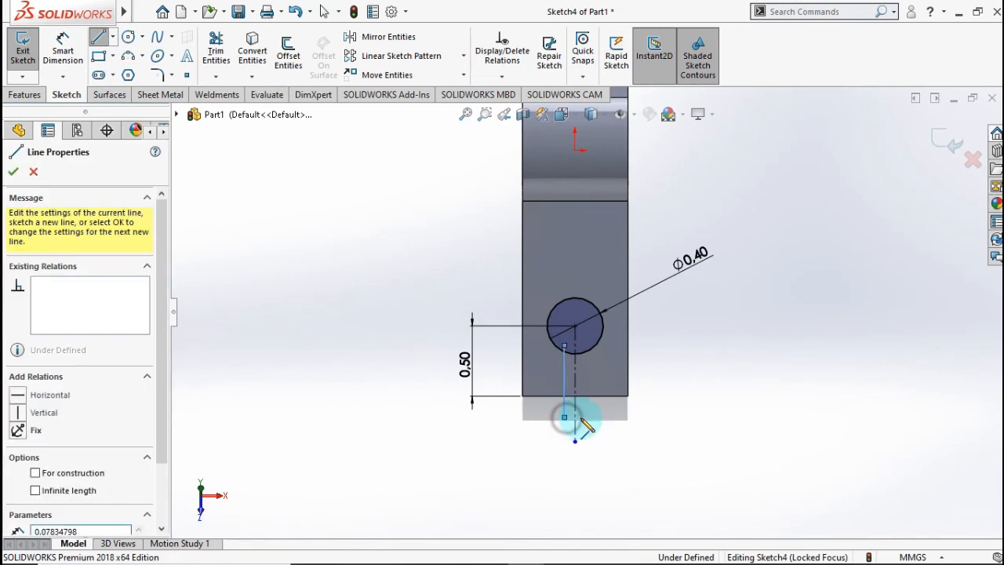
pyautogui.click(586, 416)
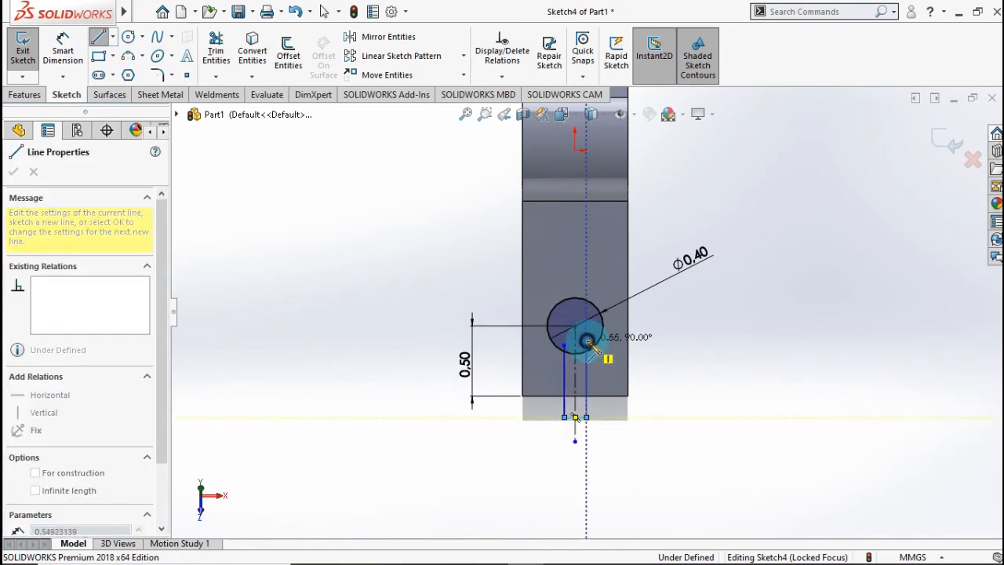
pyautogui.click(586, 341)
pyautogui.doubleClick(688, 360)
pyautogui.scroll(-2, 623, 408)
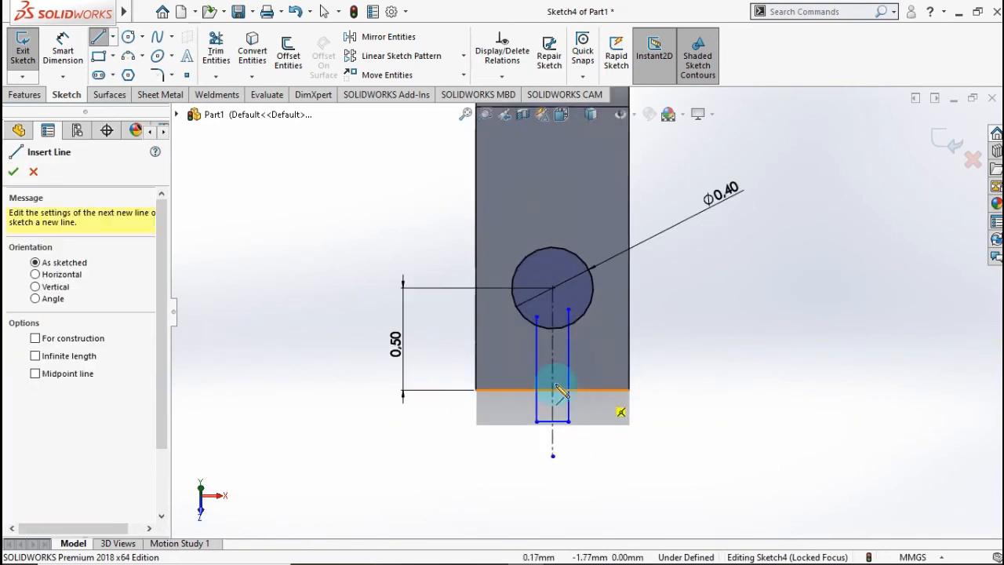
pyautogui.click(62, 47)
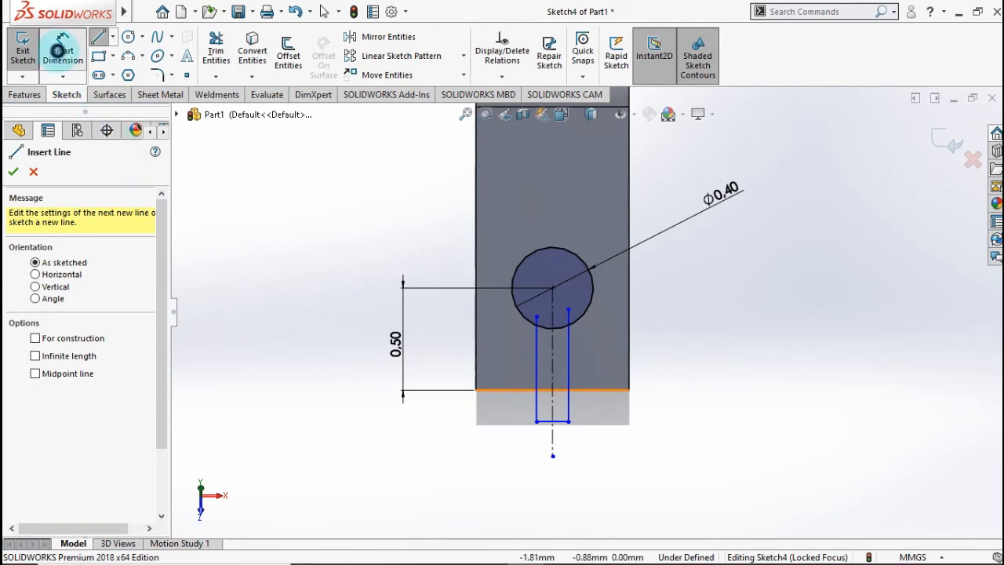
pyautogui.click(536, 367)
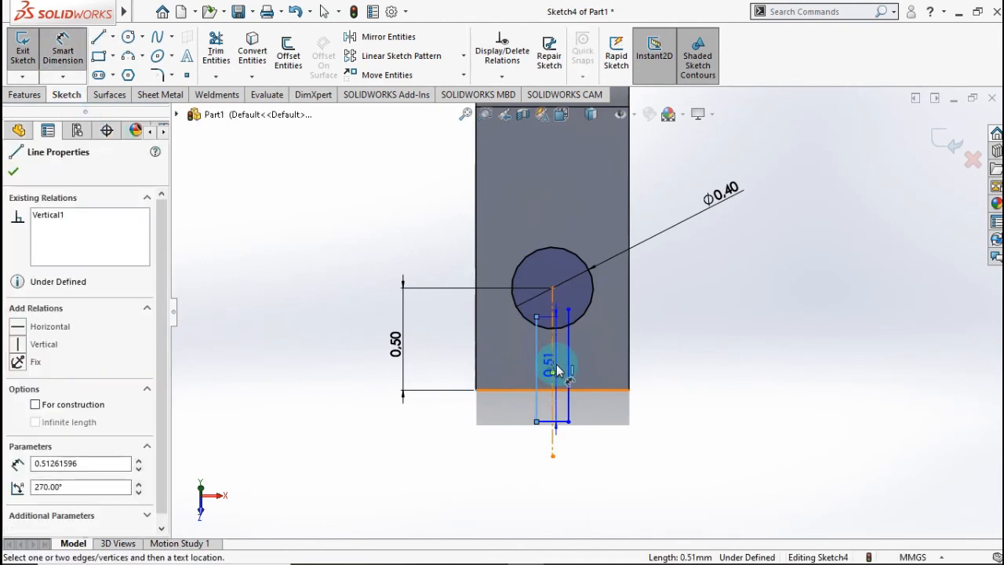
pyautogui.press('Escape')
pyautogui.press('Escape')
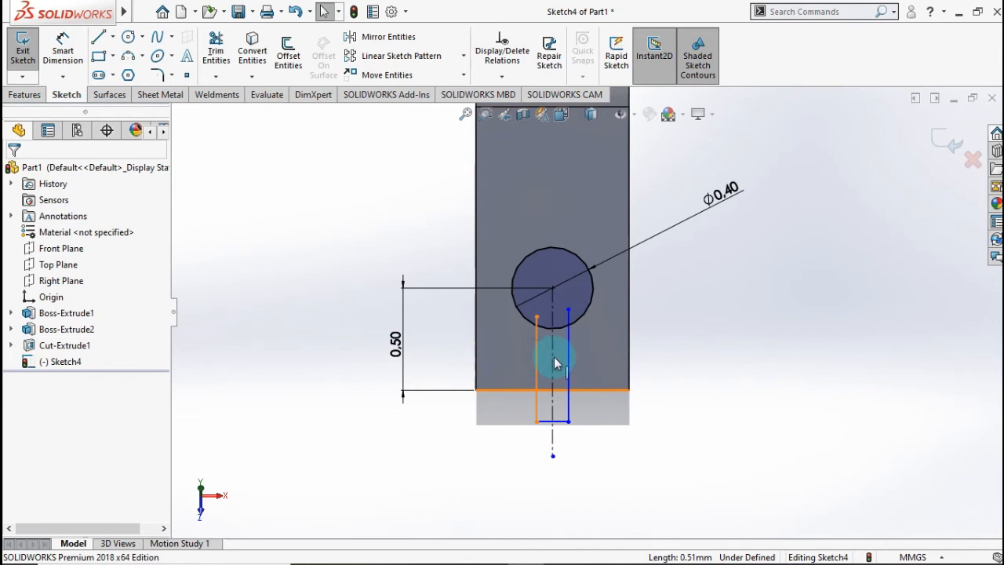
# Step: Add a Symmetric relation between the slot's two vertical lines about the centerline
pyautogui.click(553, 361)
pyautogui.keyDown('ctrl'); pyautogui.click(567, 357); pyautogui.keyUp('ctrl')
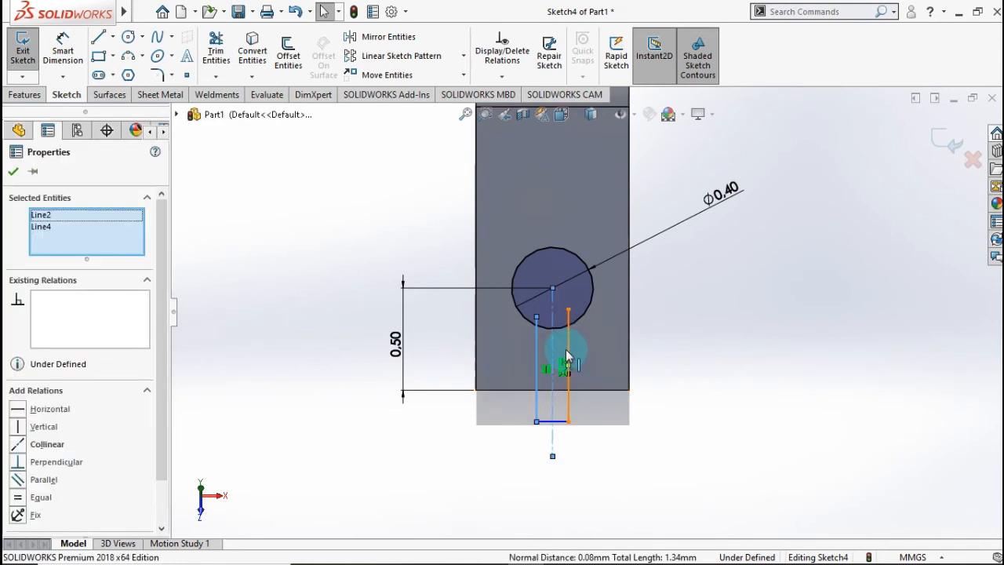
pyautogui.keyDown('ctrl'); pyautogui.click(567, 351); pyautogui.keyUp('ctrl')
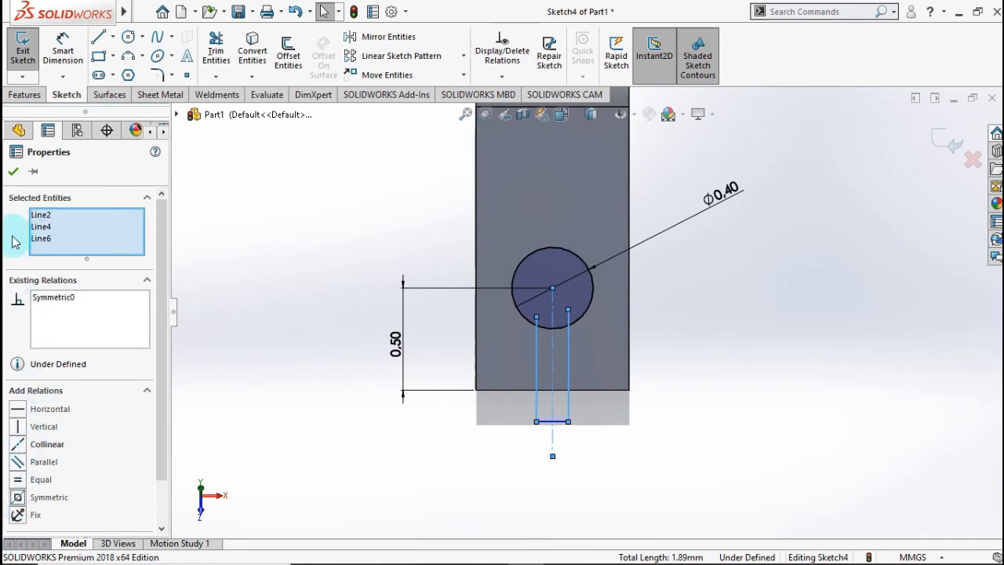
pyautogui.click(13, 172)
# Step: Dimension the slot's width between its two vertical lines to 0.10 mm
pyautogui.click(70, 63)
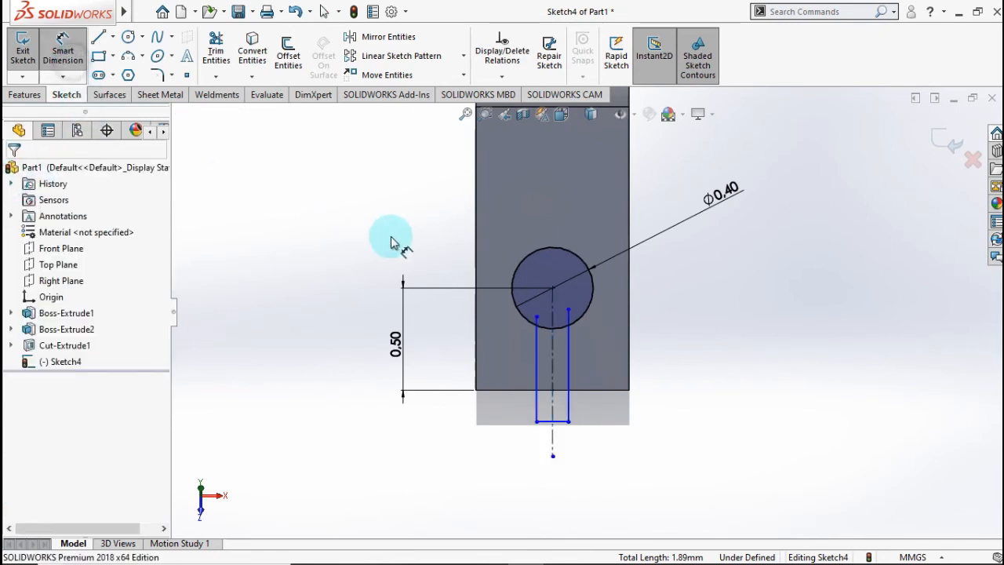
pyautogui.click(567, 366)
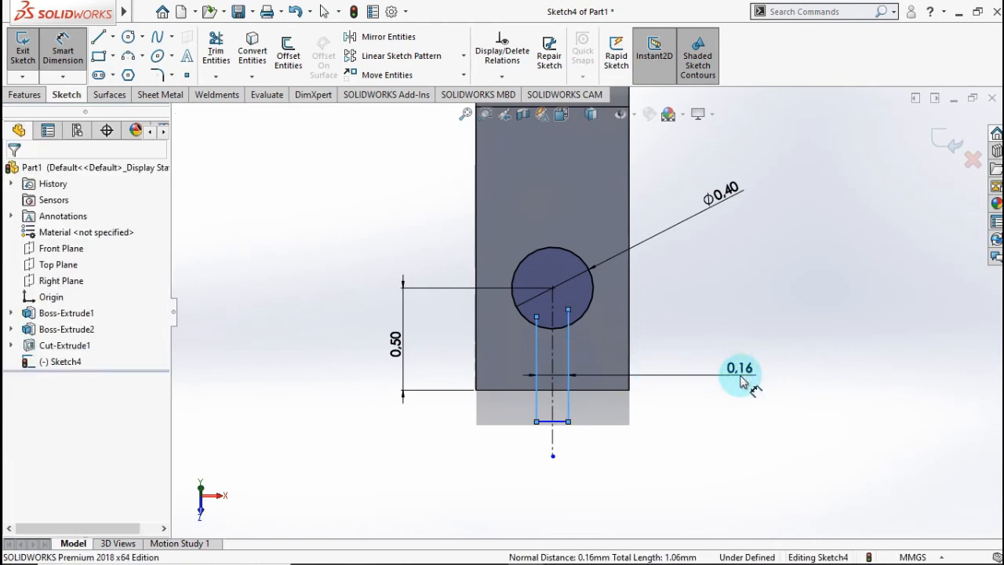
pyautogui.click(740, 382)
pyautogui.write('0')
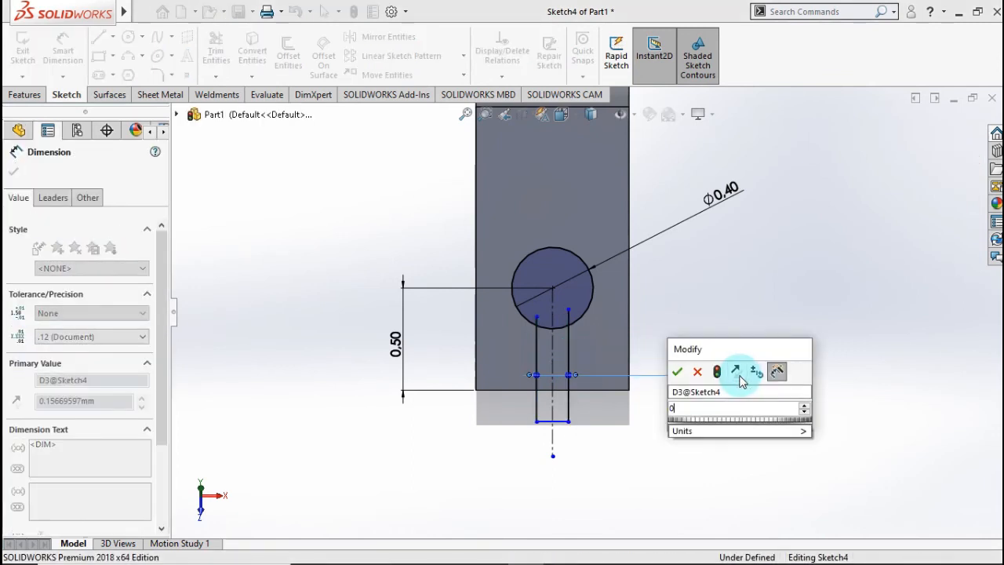
pyautogui.write('.16')
pyautogui.click(677, 371)
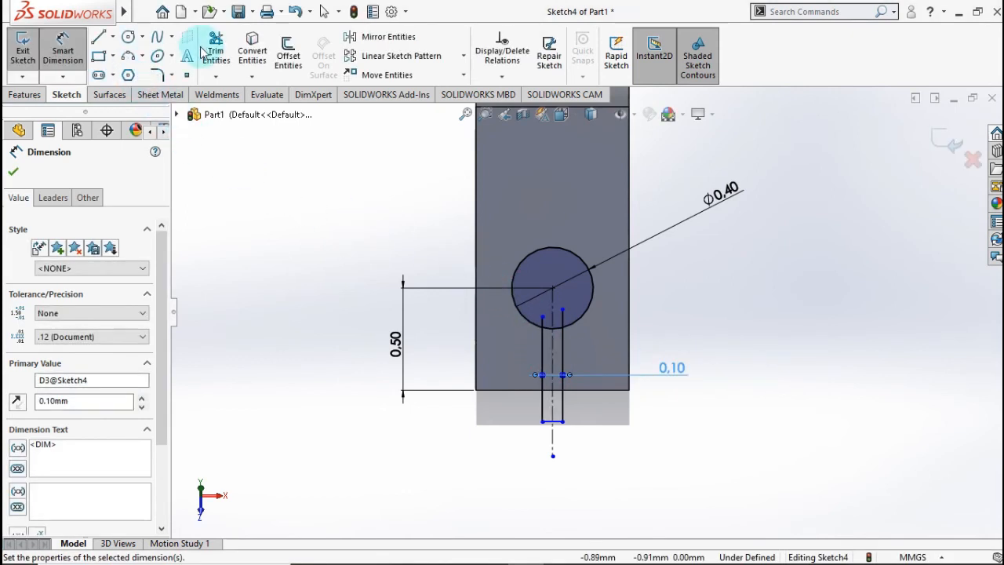
# Step: Trim the slot line ends inside the circle and the arc between them to form one keyhole-shaped profile
pyautogui.click(217, 44)
pyautogui.scroll(-3, 563, 317)
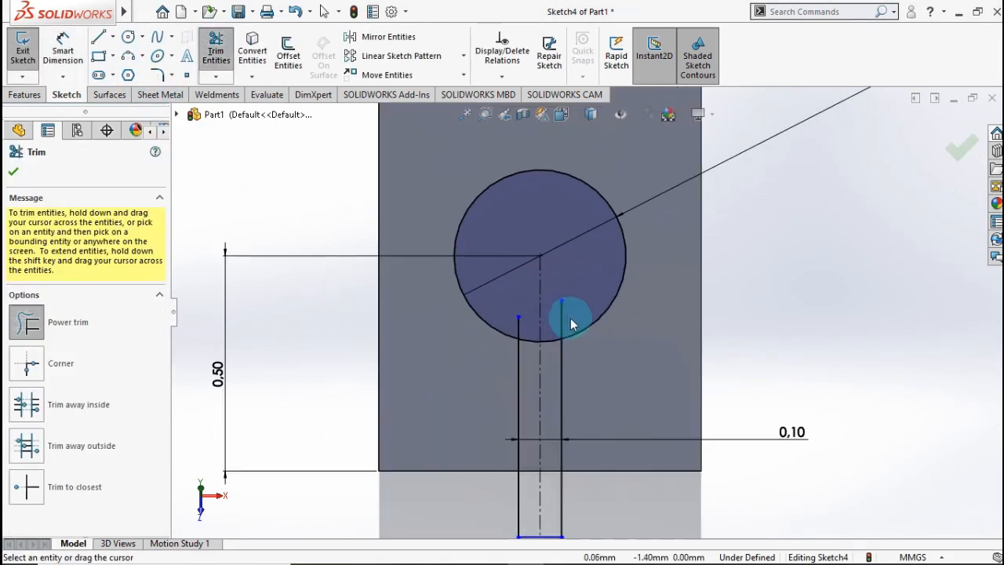
pyautogui.moveTo(549, 343)
pyautogui.mouseDown()
pyautogui.moveTo(548, 353)
pyautogui.moveTo(524, 334)
pyautogui.mouseUp()
pyautogui.scroll(3, 592, 330)
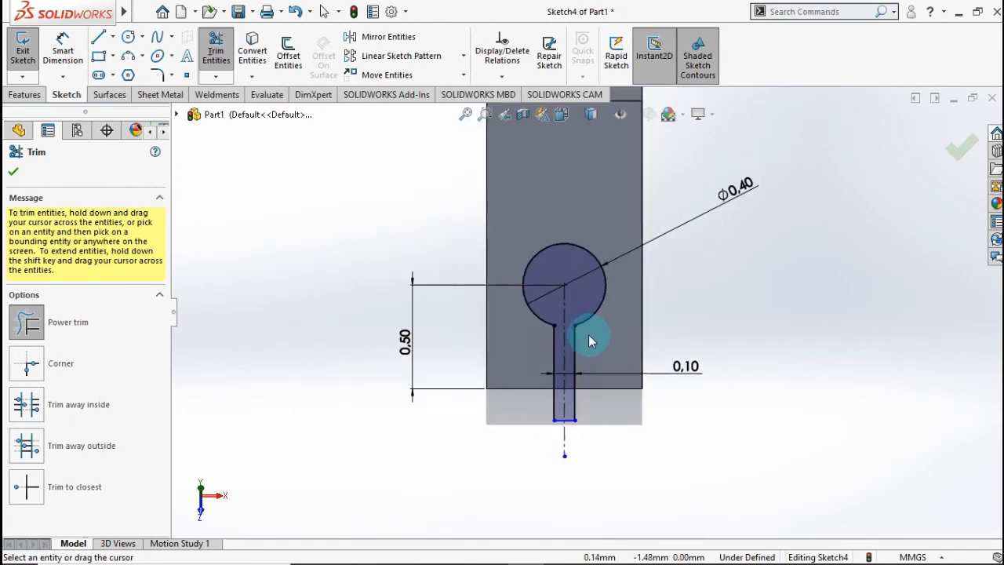
pyautogui.click(956, 153)
# Step: Cut the keyhole profile through the angled arm as an Extruded Cut with a Blind depth of 0.75 mm
pyautogui.scroll(3, 681, 266)
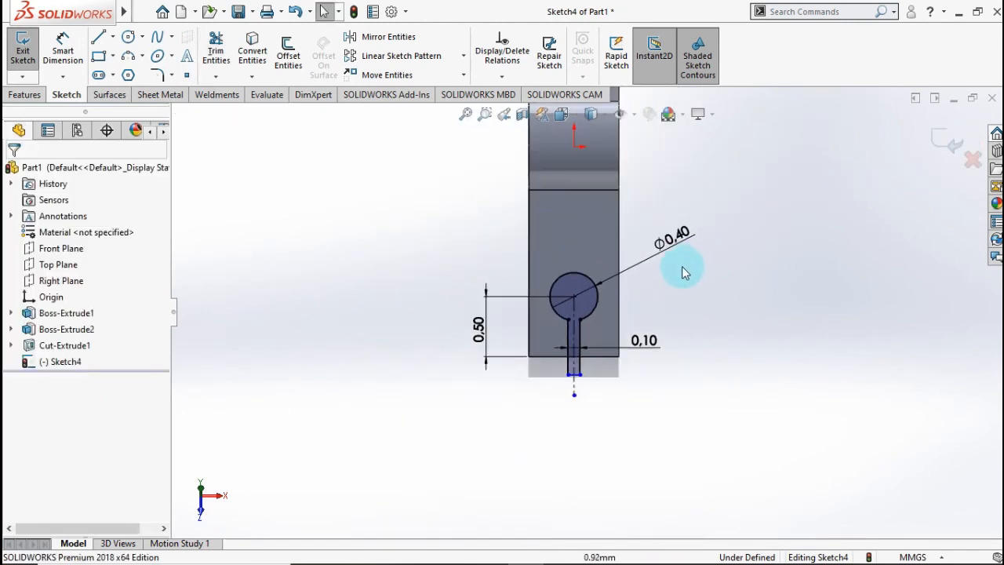
pyautogui.moveTo(658, 269)
pyautogui.mouseDown(button='middle')
pyautogui.moveTo(607, 269)
pyautogui.moveTo(625, 290)
pyautogui.mouseUp(button='middle')
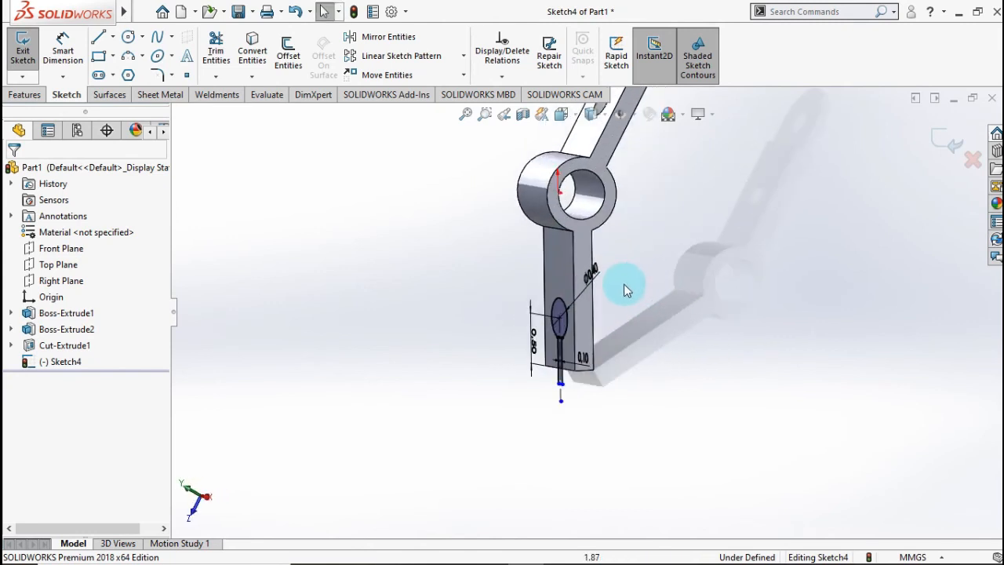
pyautogui.click(22, 95)
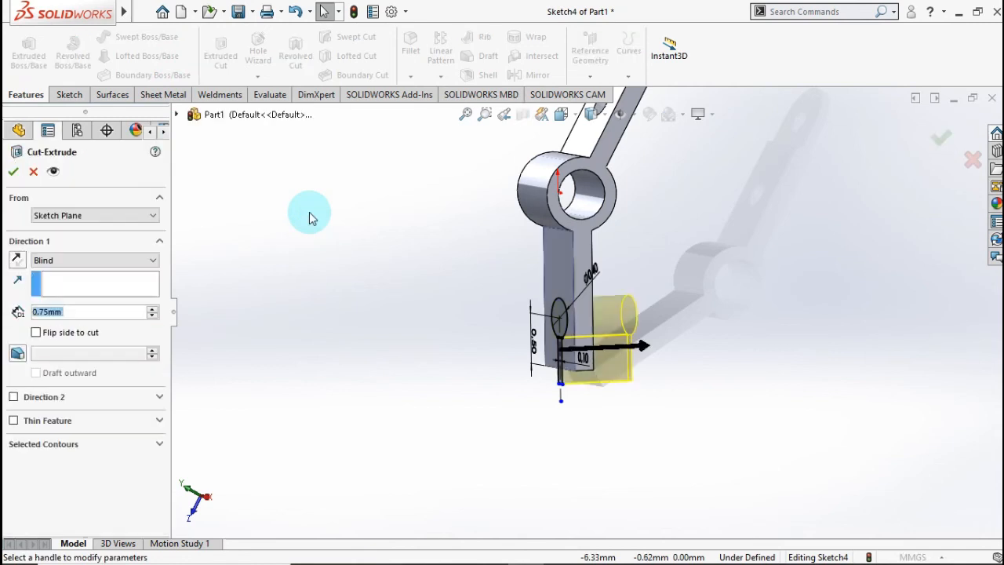
pyautogui.click(11, 175)
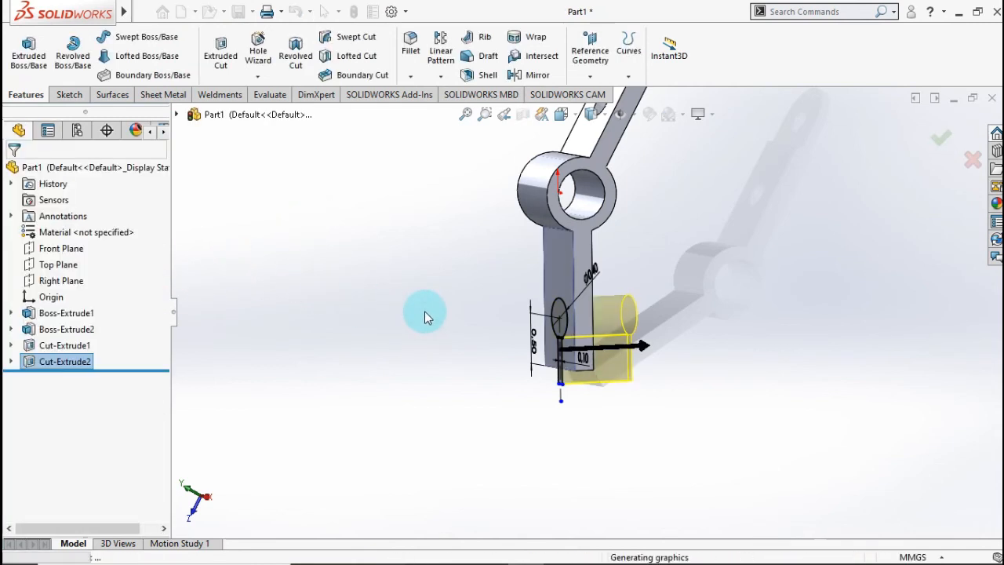
# Step: Apply a dark brown colour from the standard swatches to the whole part as its appearance
pyautogui.moveTo(424, 310); pyautogui.dragTo(512, 408, button='middle')
pyautogui.moveTo(401, 309); pyautogui.dragTo(506, 419, button='middle')
pyautogui.hotkey('ctrl', '7')
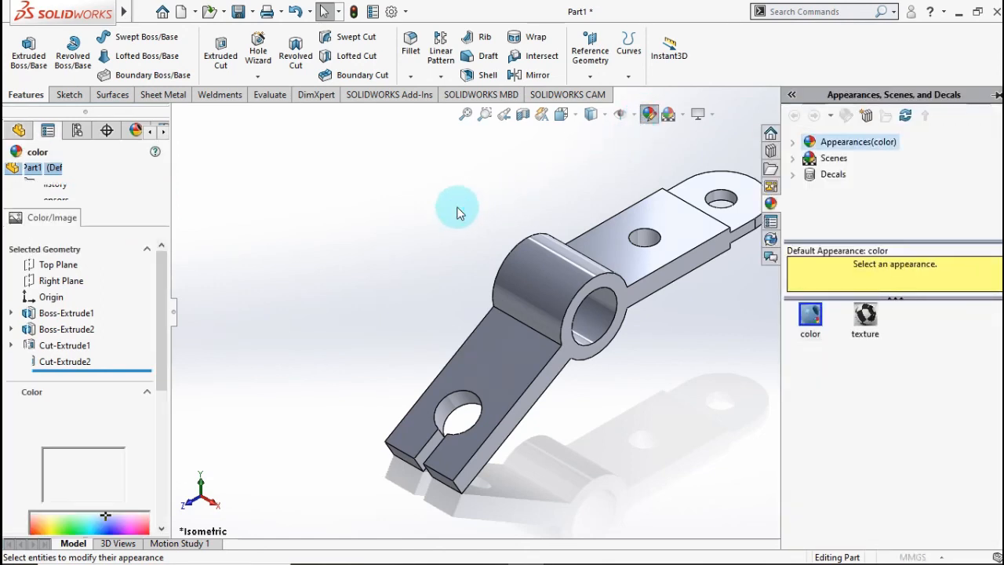
pyautogui.click(324, 231)
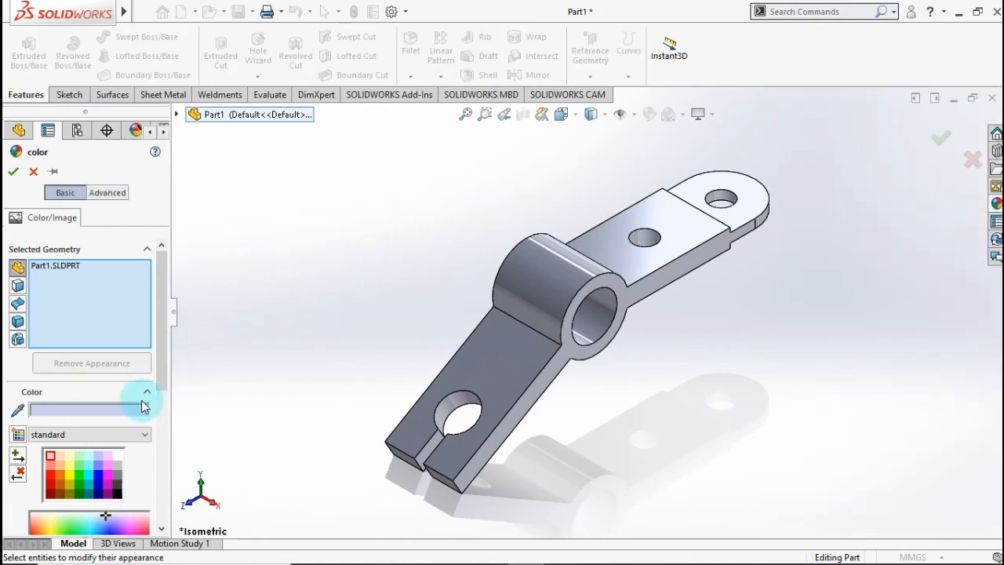
pyautogui.click(80, 495)
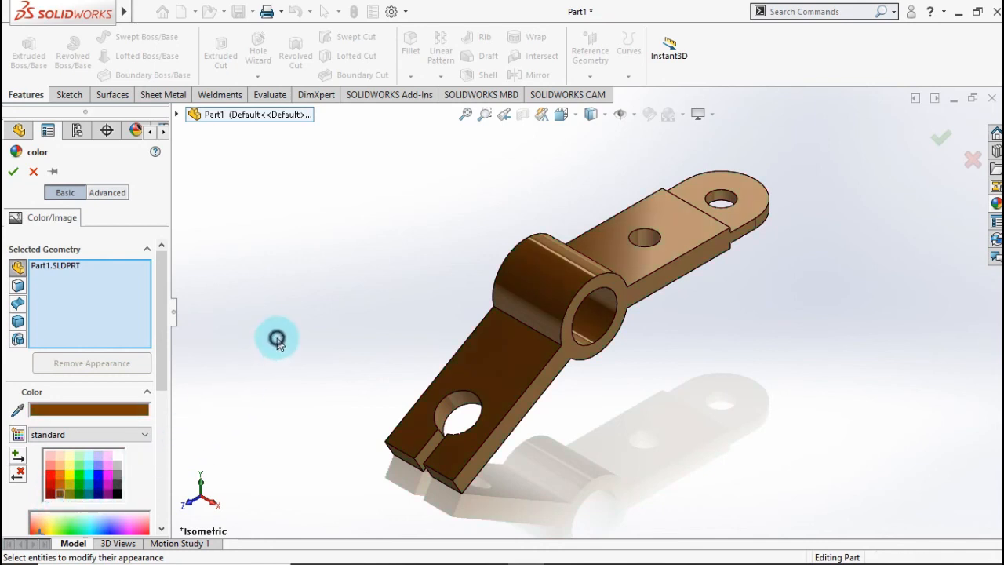
pyautogui.click(15, 171)
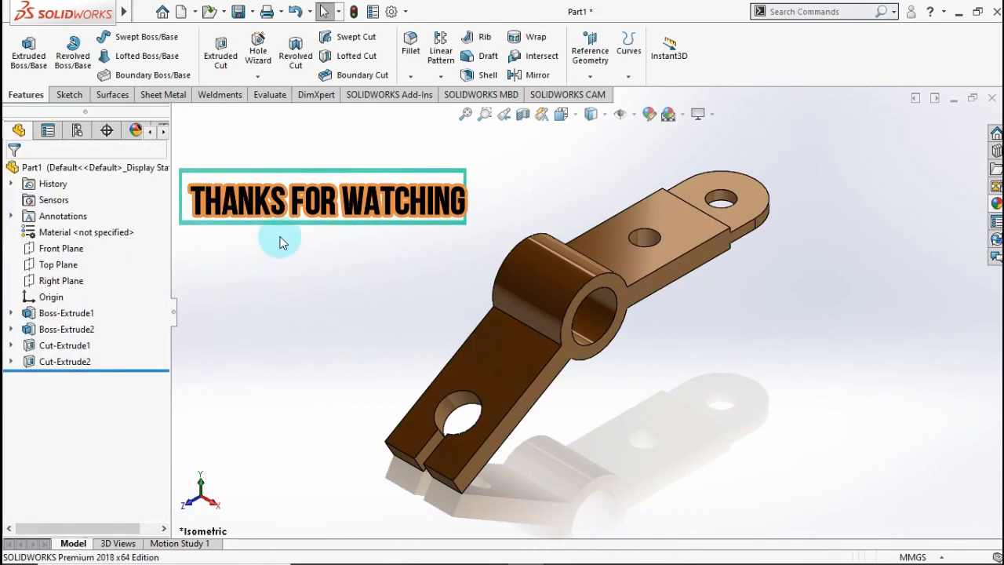
pyautogui.moveTo(213, 203); pyautogui.dragTo(369, 450)
pyautogui.moveTo(371, 410); pyautogui.dragTo(275, 233)
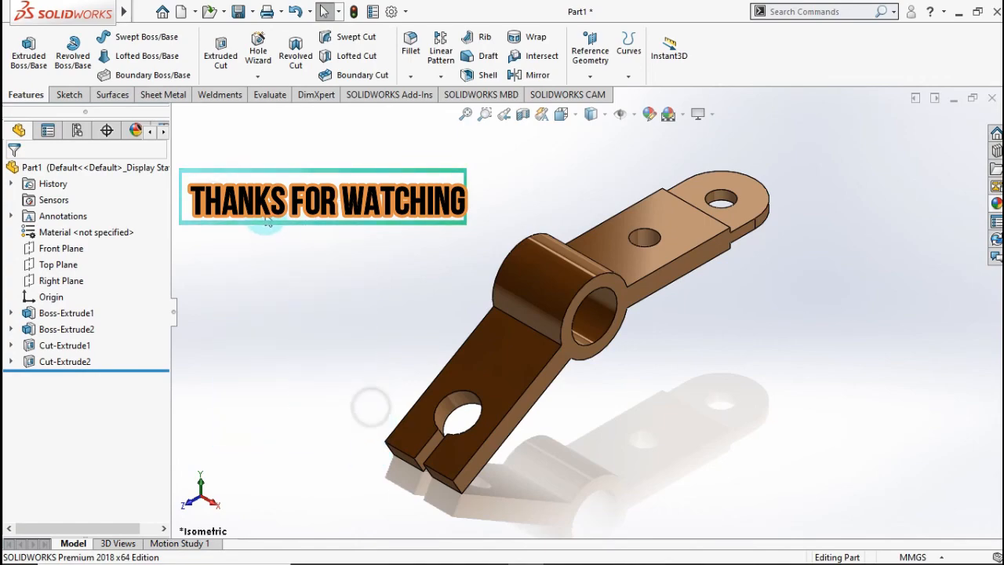